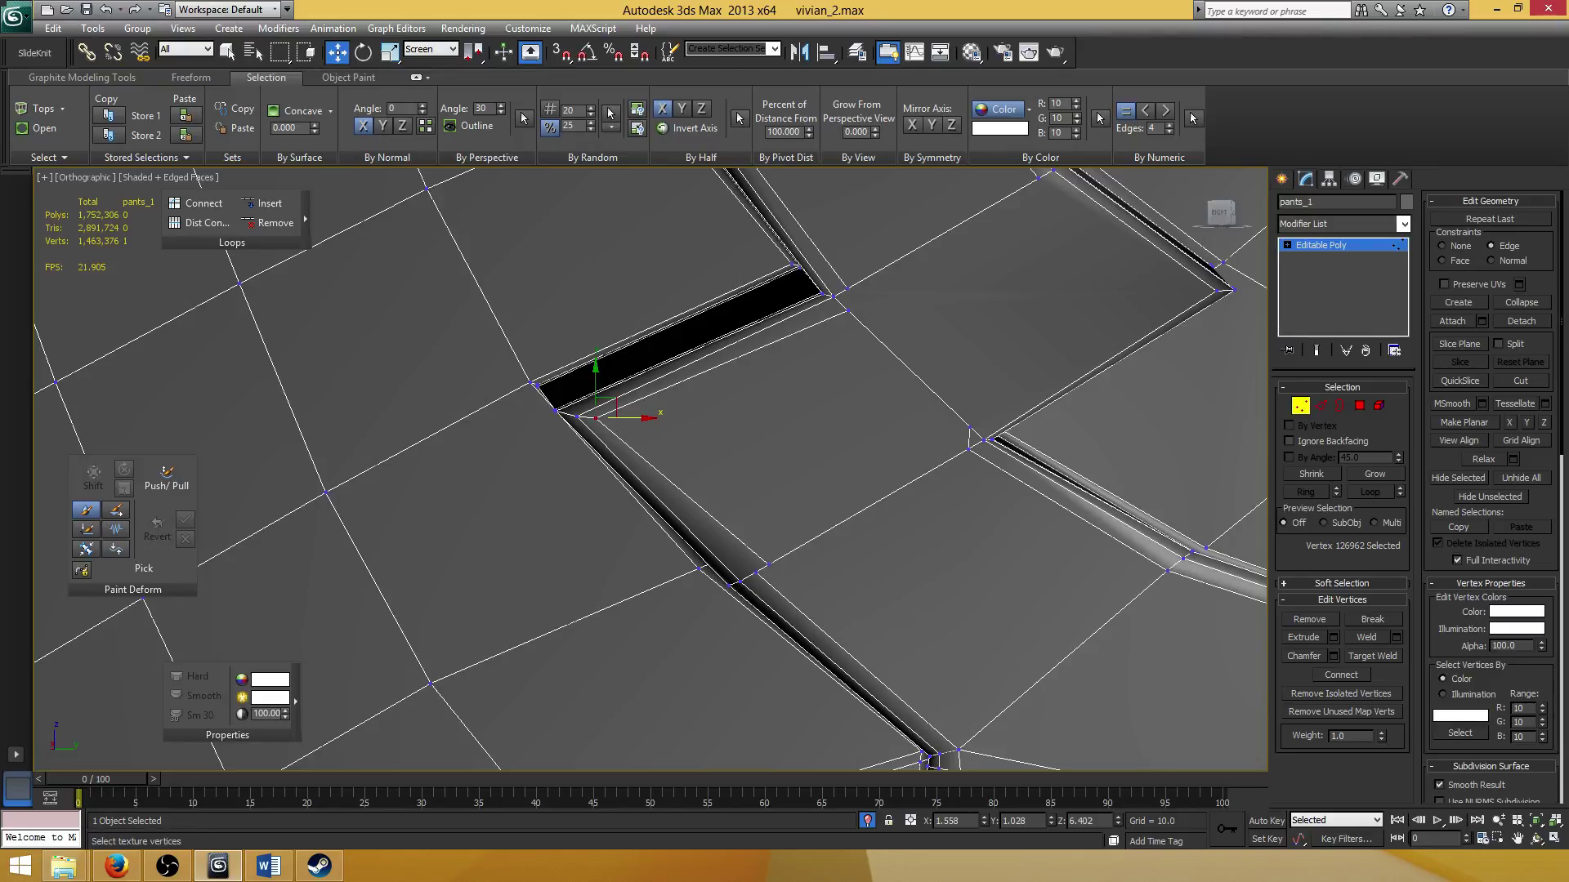
# Target weld the spare vertex midway along the stepped groove's inner edge onto its neighbour on pants_1.
pyautogui.moveTo(807, 564); pyautogui.dragTo(763, 479, button='middle')
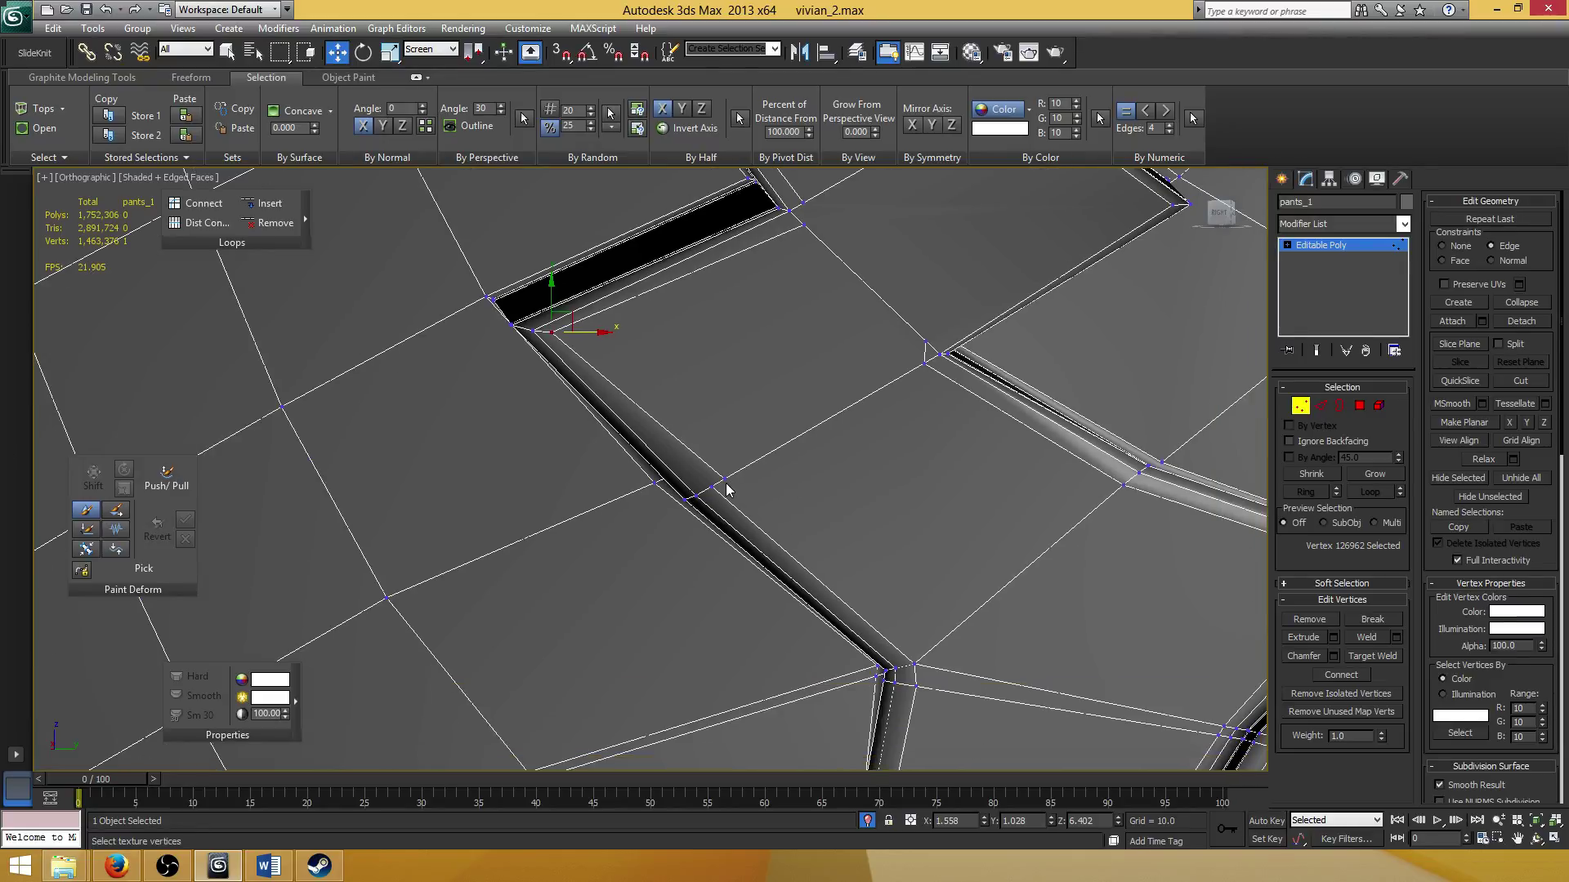
pyautogui.click(725, 482)
pyautogui.click(1373, 656)
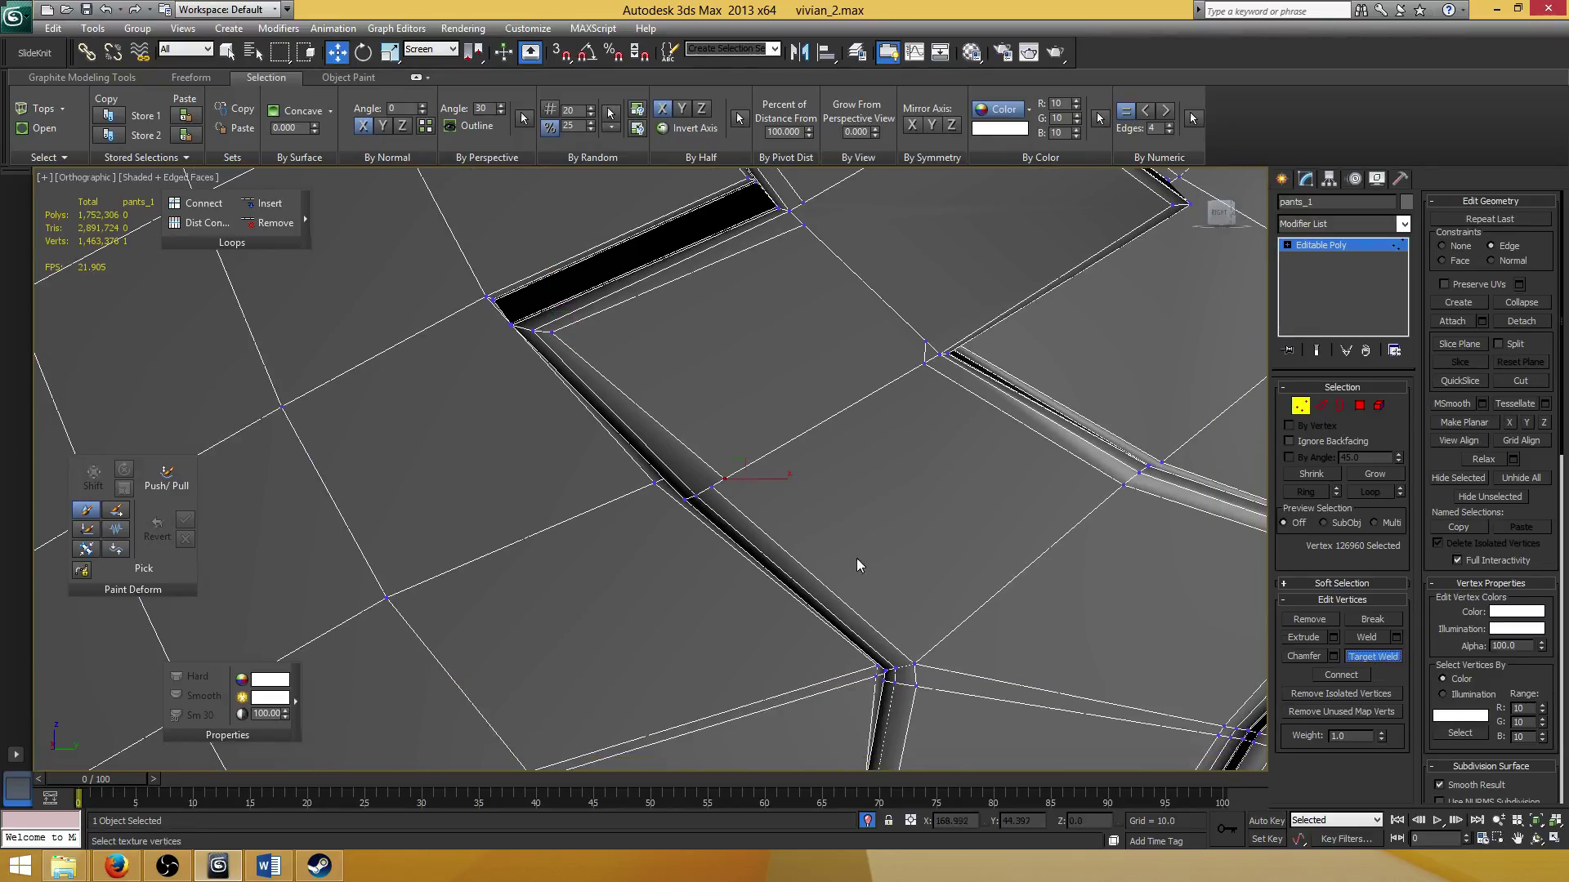
pyautogui.keyDown('alt'); pyautogui.moveTo(856, 565); pyautogui.dragTo(703, 487, button='middle'); pyautogui.keyUp('alt')
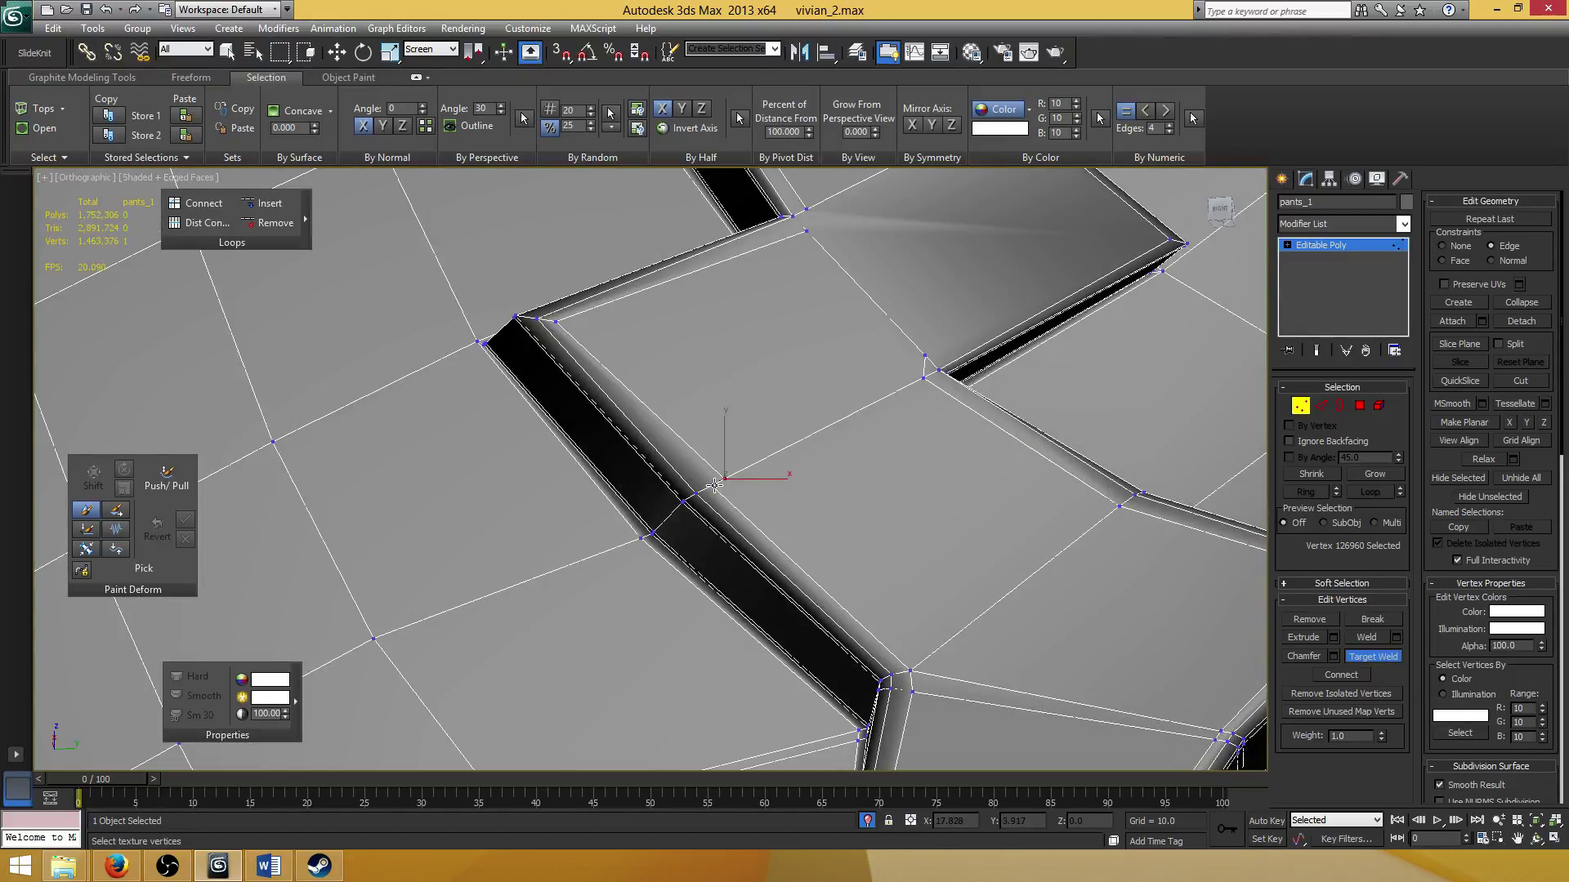
pyautogui.click(714, 485)
pyautogui.rightClick(714, 485)
pyautogui.scroll(-2, 811, 473)
pyautogui.keyDown('alt'); pyautogui.moveTo(806, 485); pyautogui.dragTo(722, 484, button='middle'); pyautogui.keyUp('alt')
pyautogui.moveTo(719, 485); pyautogui.dragTo(713, 485)
# Collapse the two close vertices at the inner corner of the neighbouring groove into one and save the scene.
pyautogui.moveTo(841, 399); pyautogui.dragTo(838, 407, button='middle')
pyautogui.click(841, 405)
pyautogui.keyDown('ctrl'); pyautogui.click(840, 389); pyautogui.keyUp('ctrl')
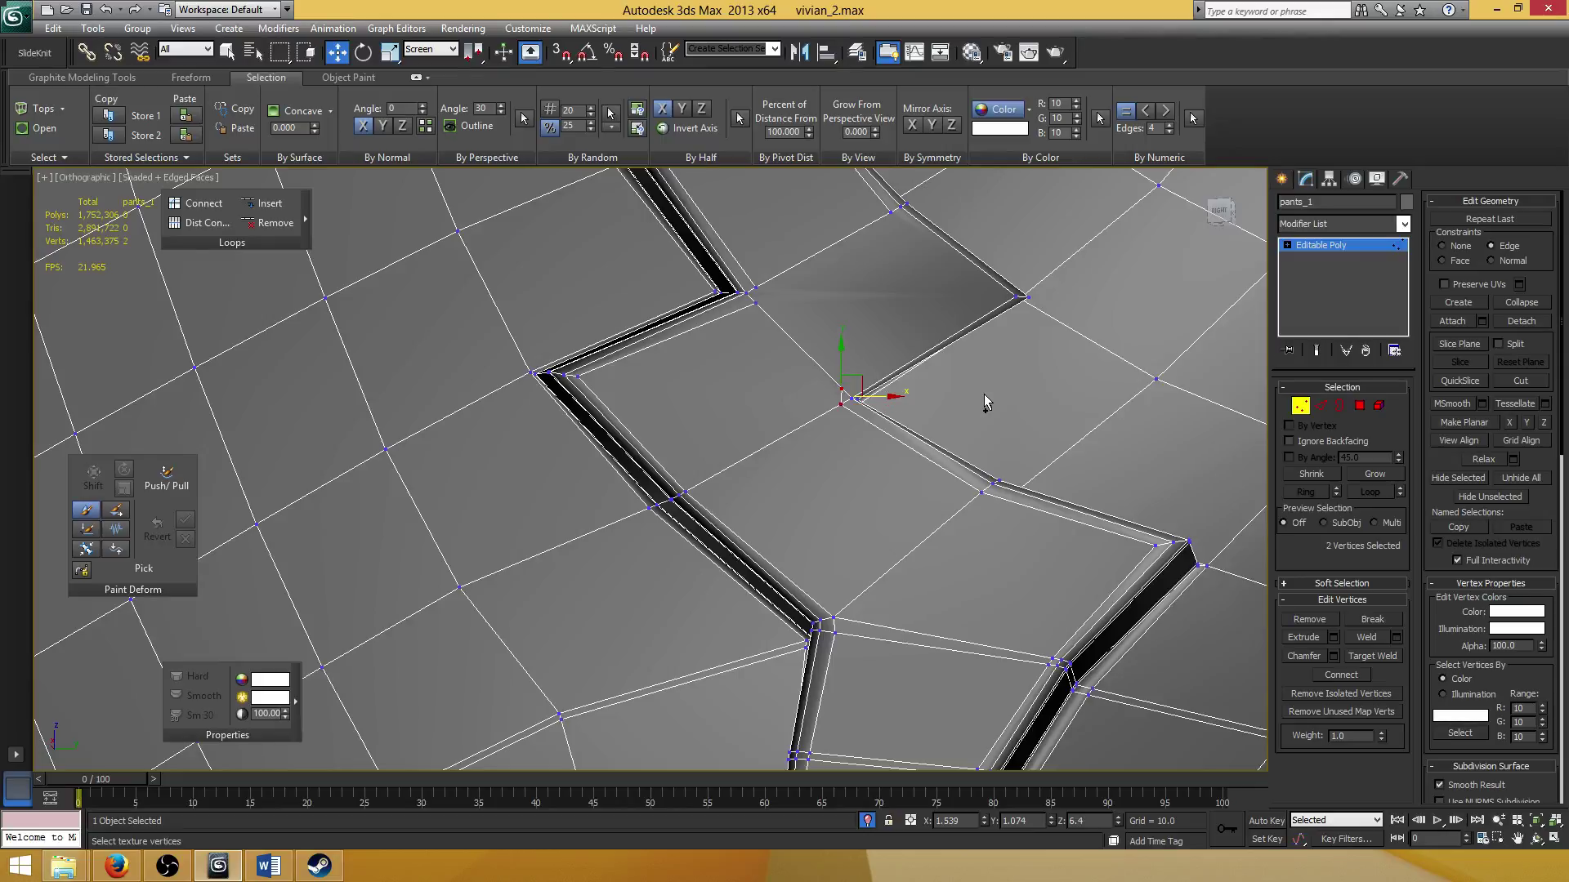
pyautogui.scroll(2, 985, 402)
pyautogui.press(']')
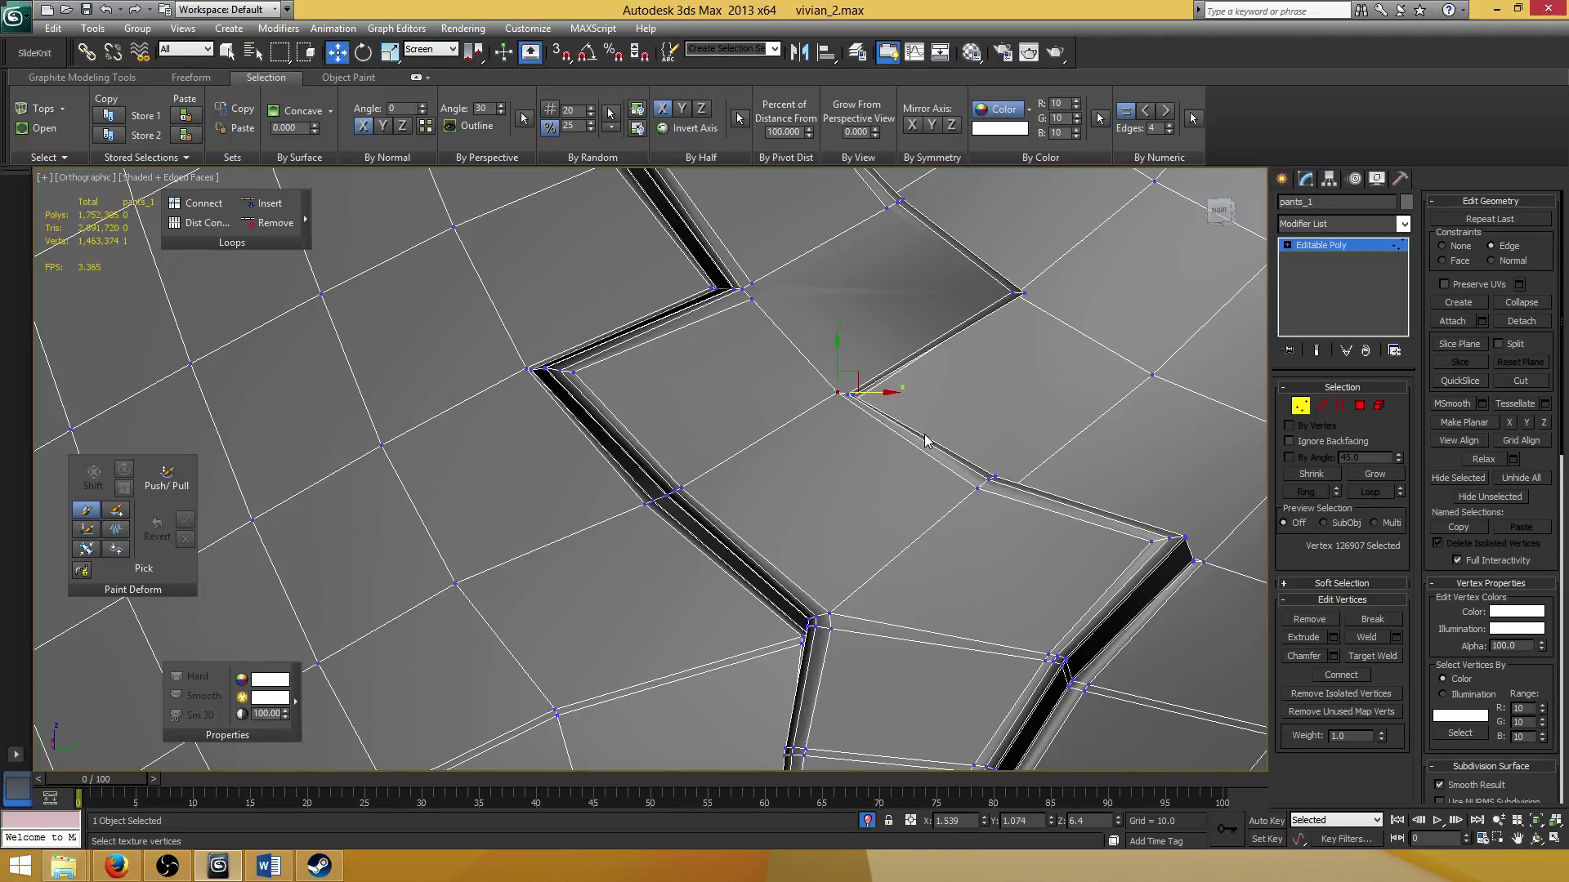
pyautogui.hotkey('ctrl', 's')
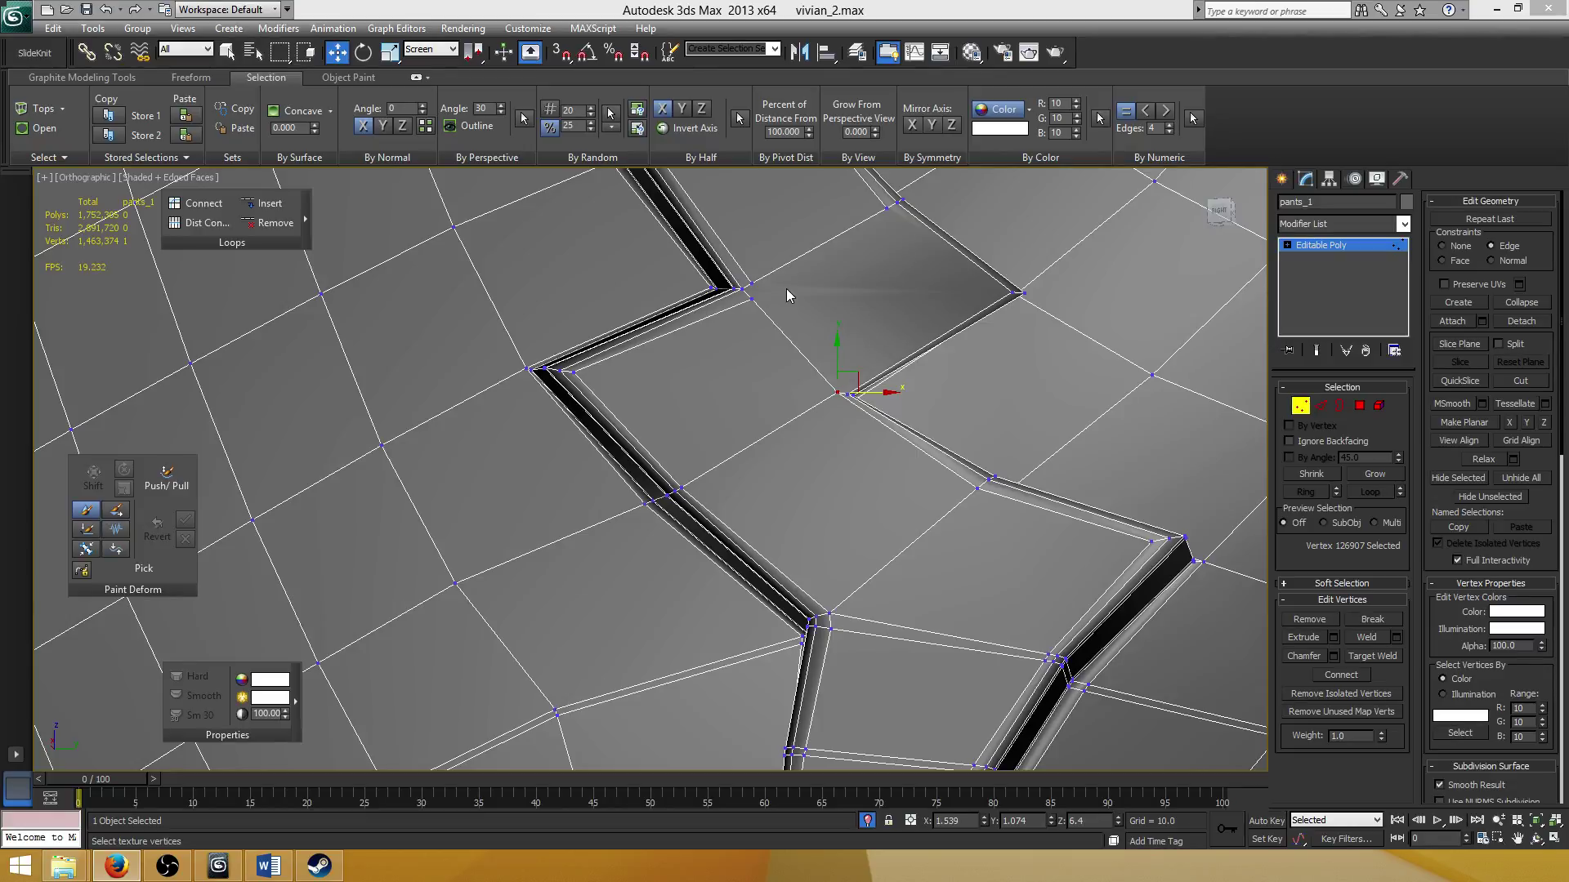
# Collapse the two close vertices at the opposite corner of the shaded panel face into one.
pyautogui.moveTo(695, 281); pyautogui.dragTo(585, 343, button='middle')
pyautogui.scroll(-3, 571, 340)
pyautogui.scroll(5, 586, 347)
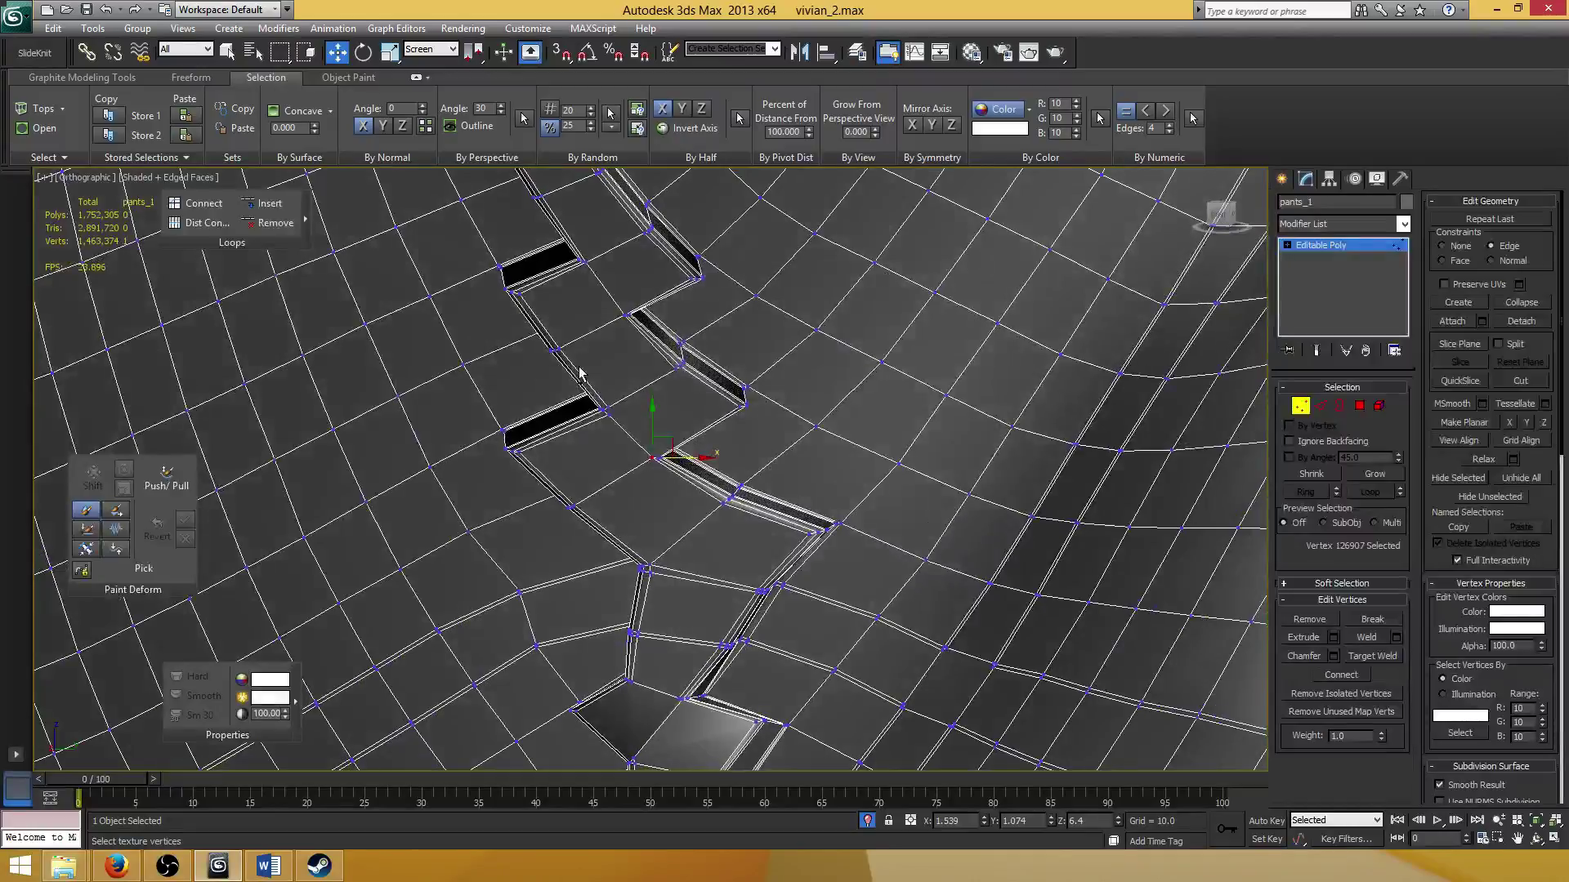
pyautogui.scroll(2, 580, 374)
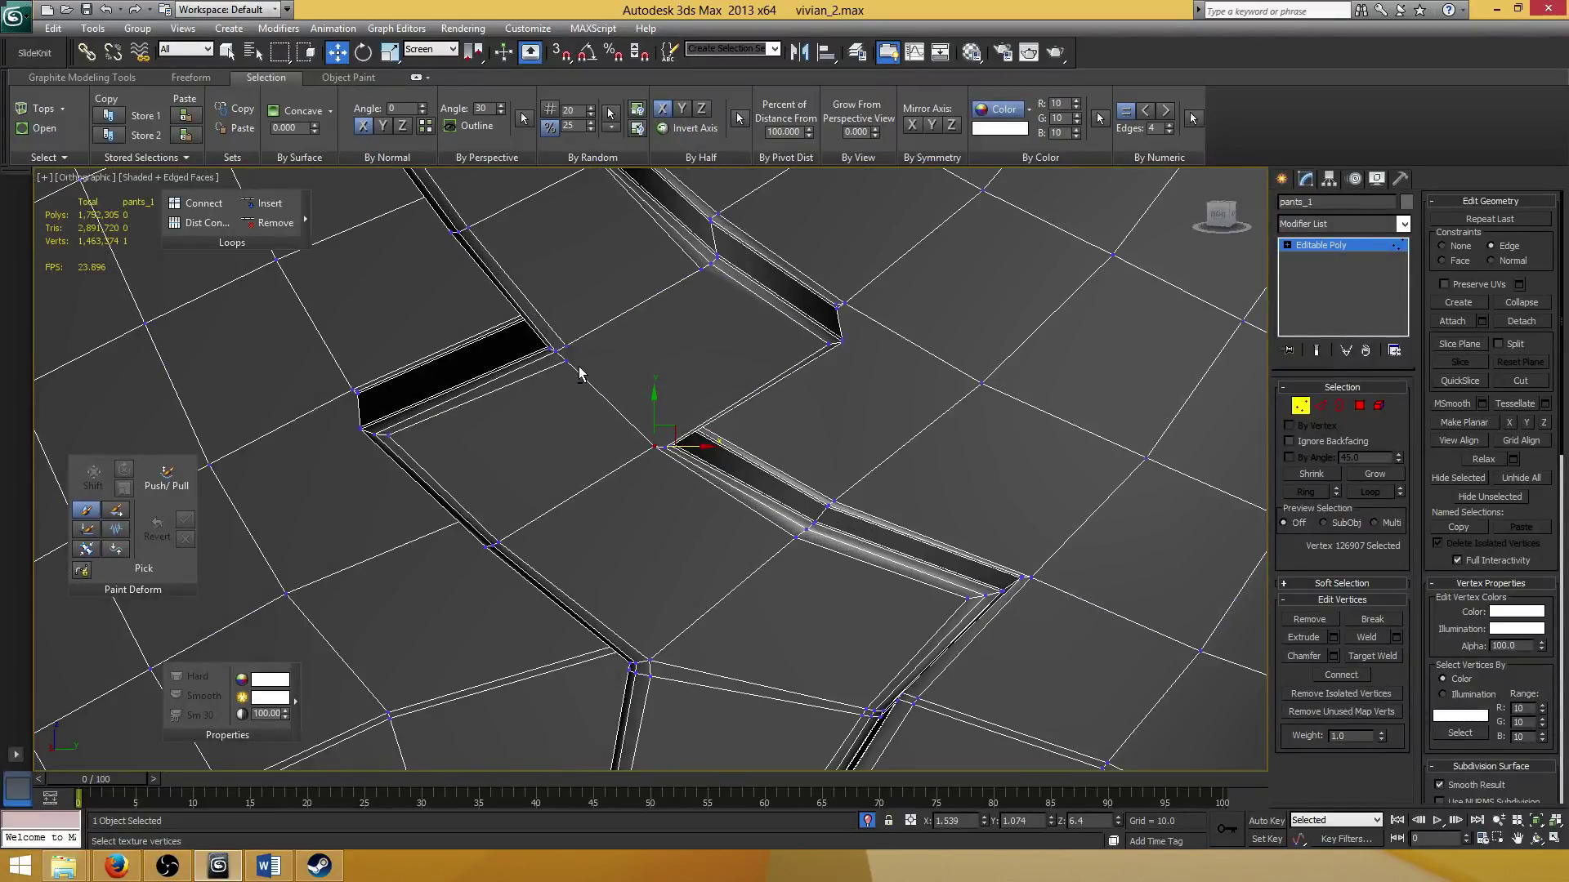
pyautogui.scroll(3, 582, 364)
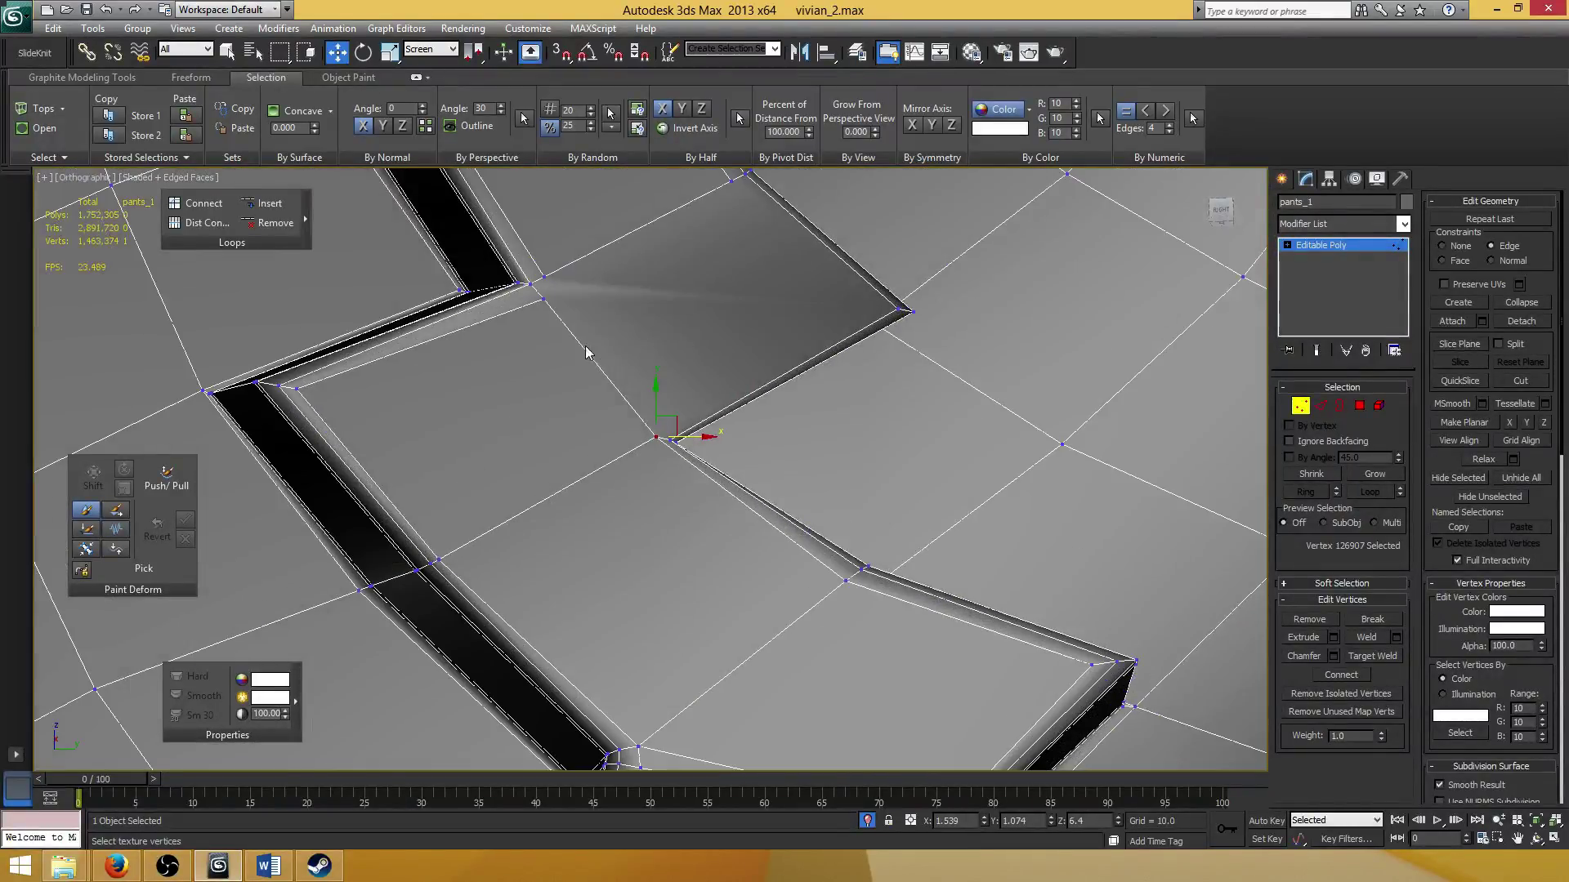
pyautogui.click(544, 299)
pyautogui.keyDown('ctrl'); pyautogui.click(544, 277); pyautogui.keyUp('ctrl')
pyautogui.moveTo(631, 318); pyautogui.dragTo(634, 319, button='middle')
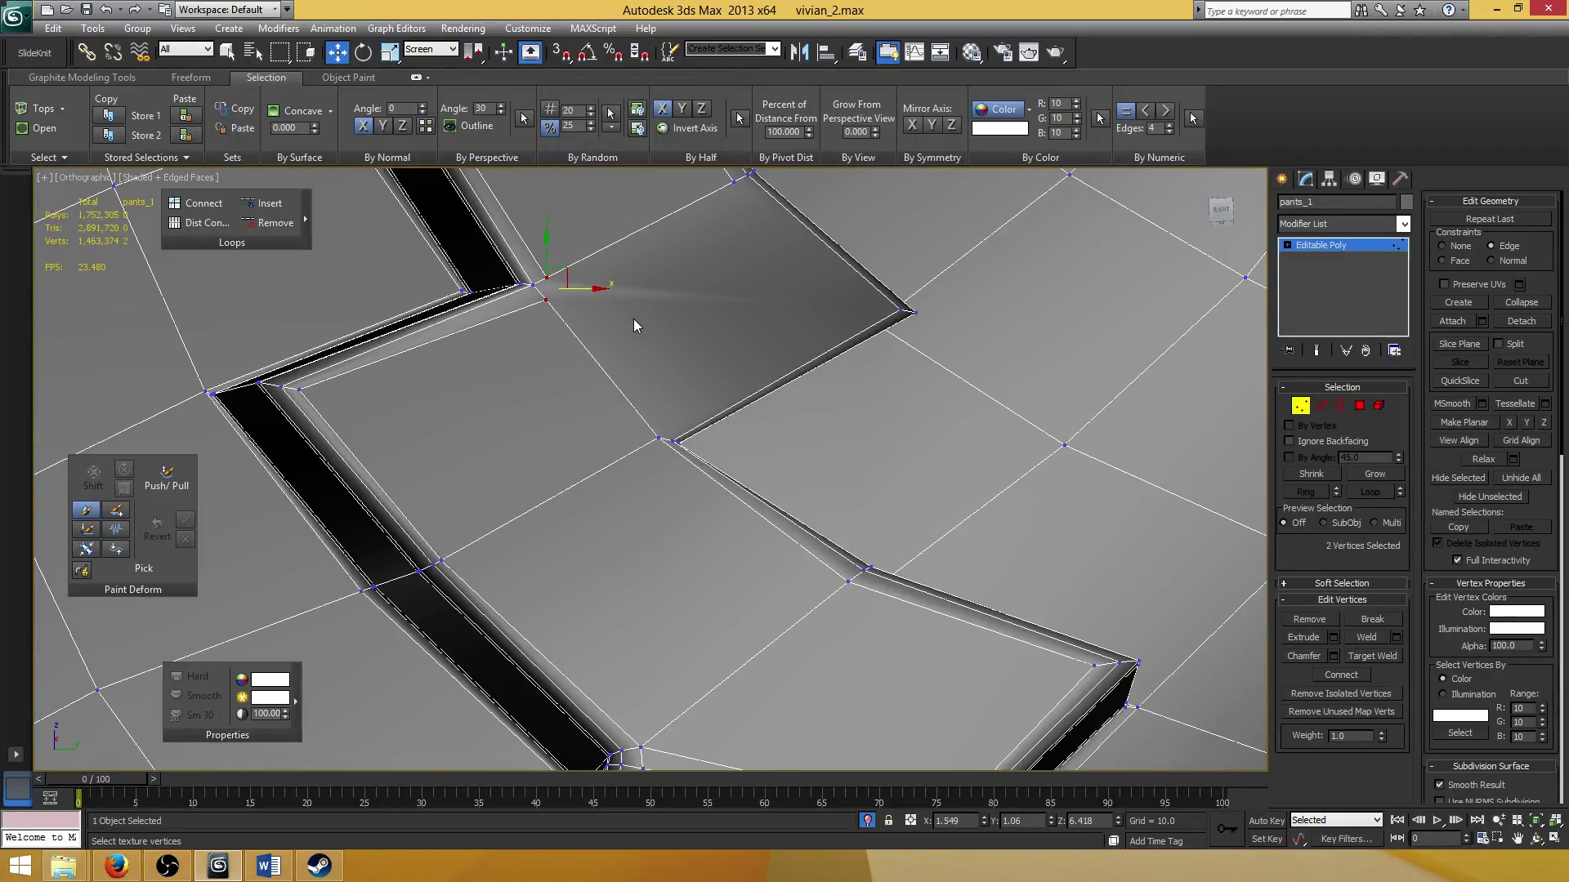
pyautogui.click(1356, 677)
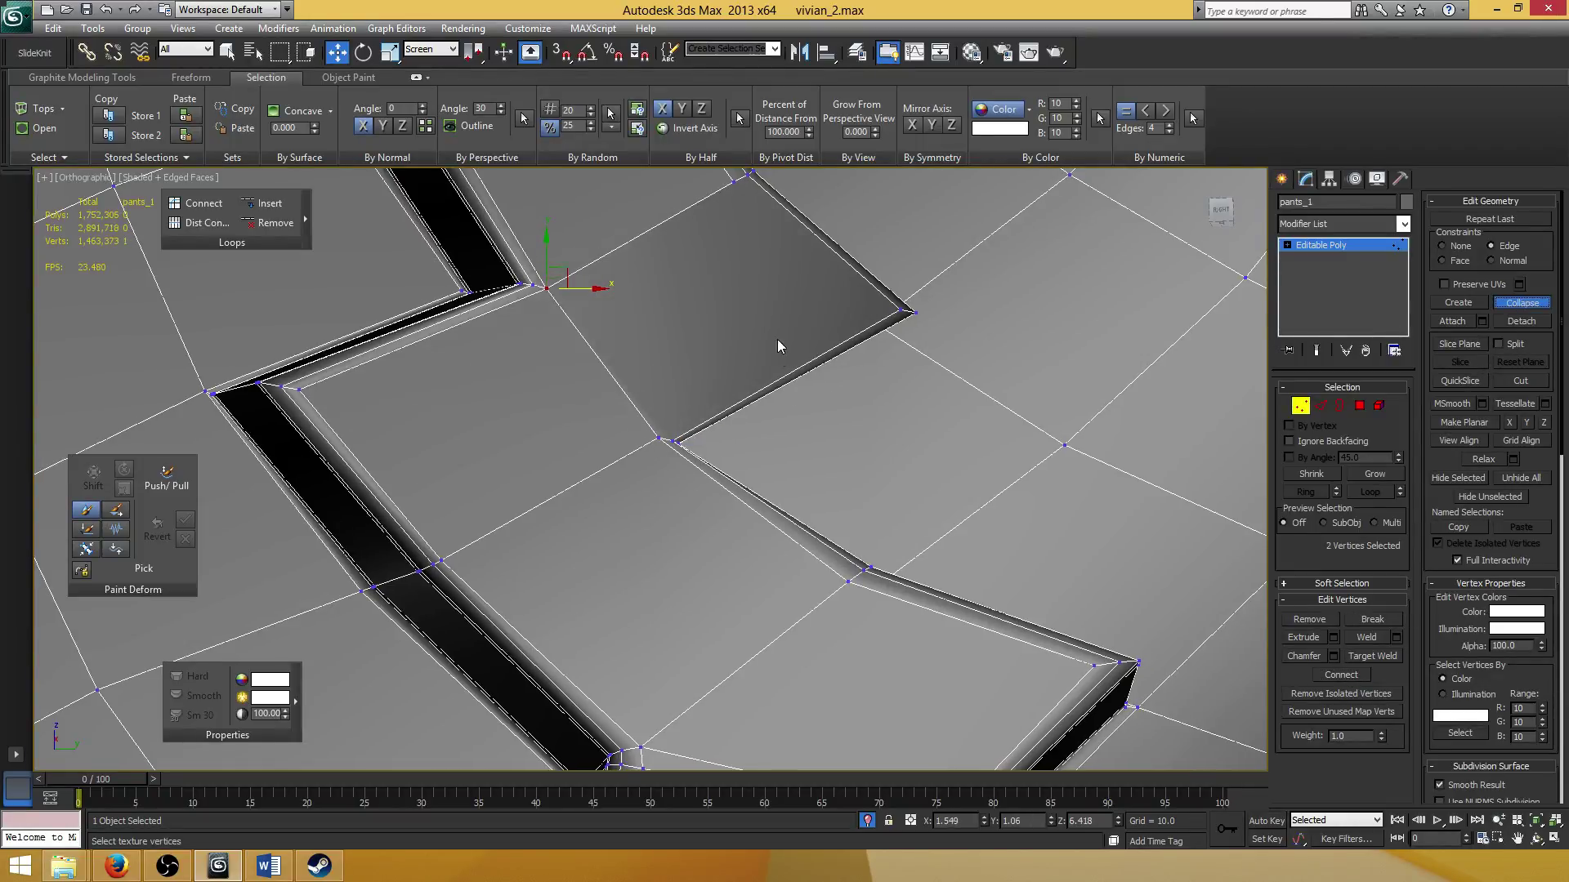
# Cut an edge inside the shaded panel face parallel to the groove, turning at its outer corner and ending at the inner corner.
pyautogui.scroll(-5, 701, 443)
pyautogui.click(647, 389)
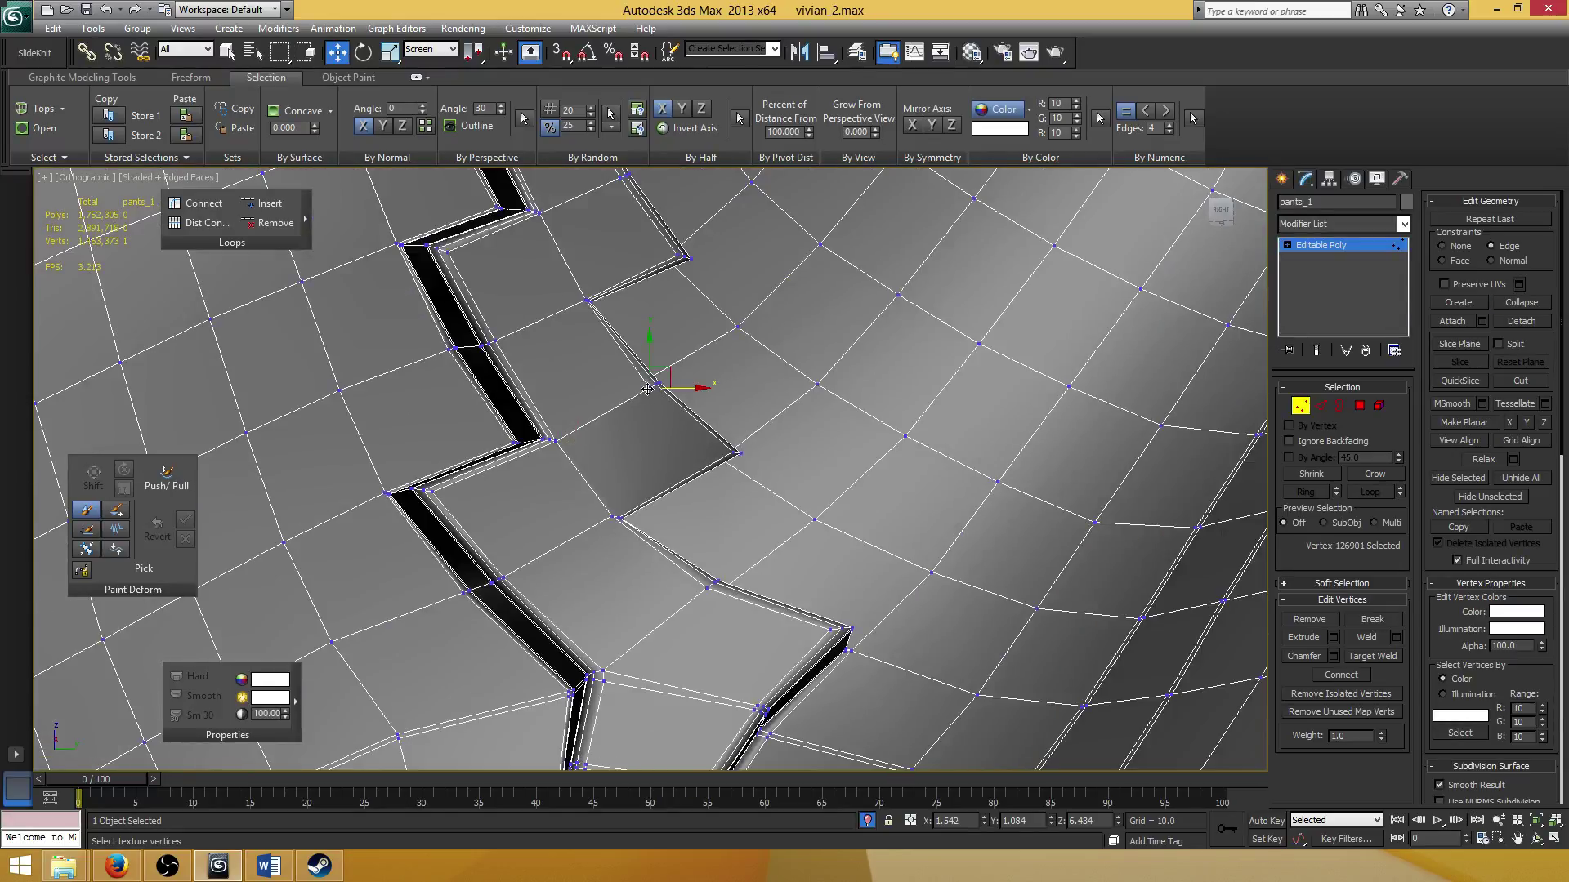
pyautogui.scroll(8, 719, 384)
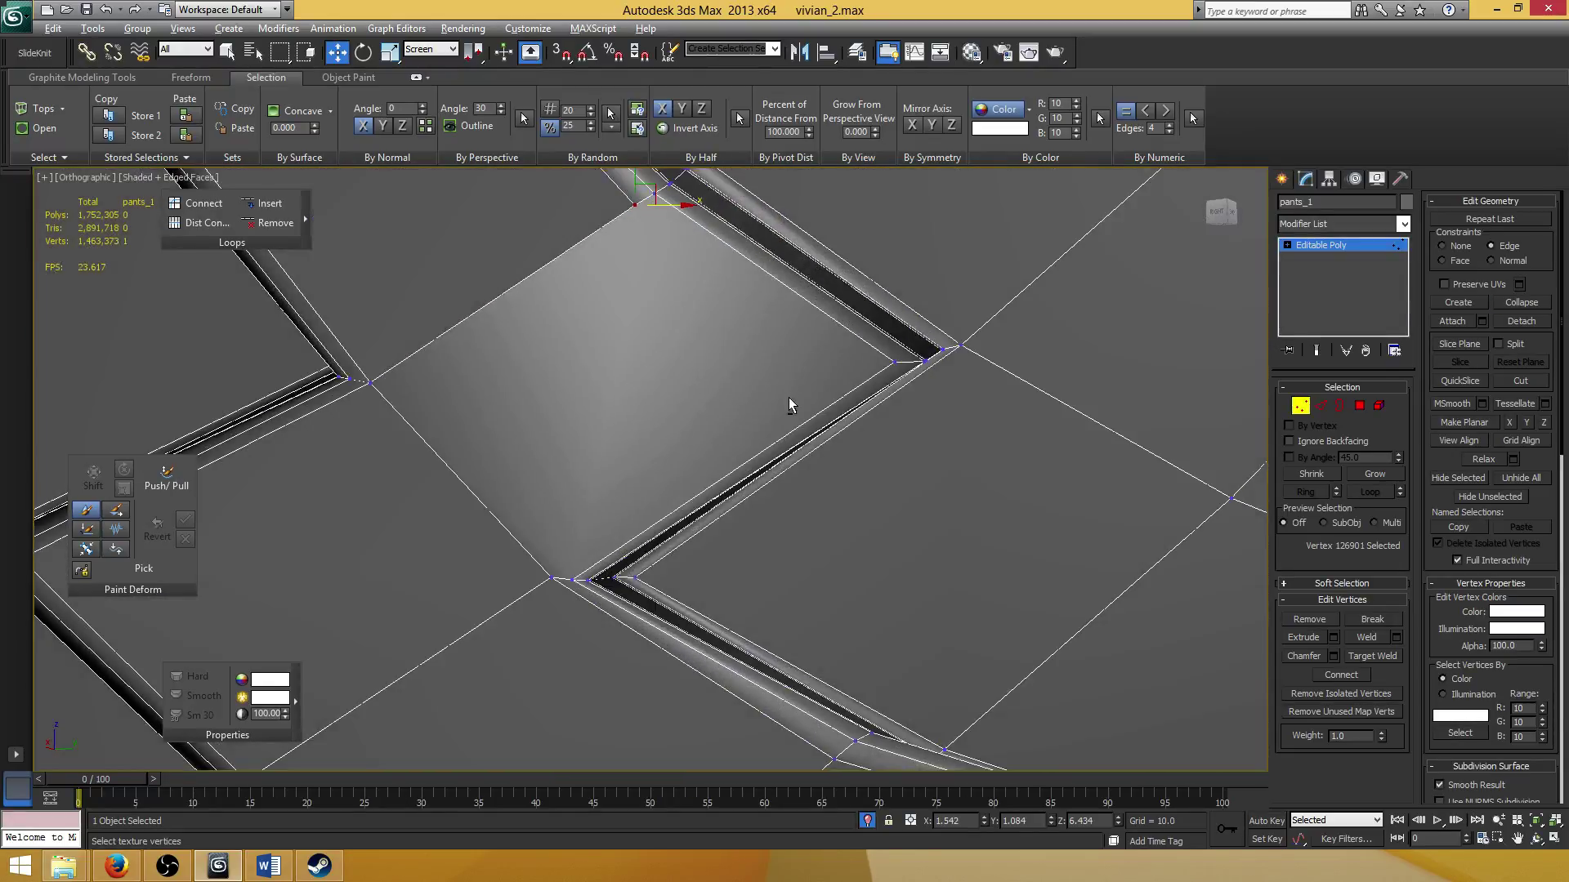
pyautogui.scroll(-3, 787, 397)
pyautogui.click(1522, 380)
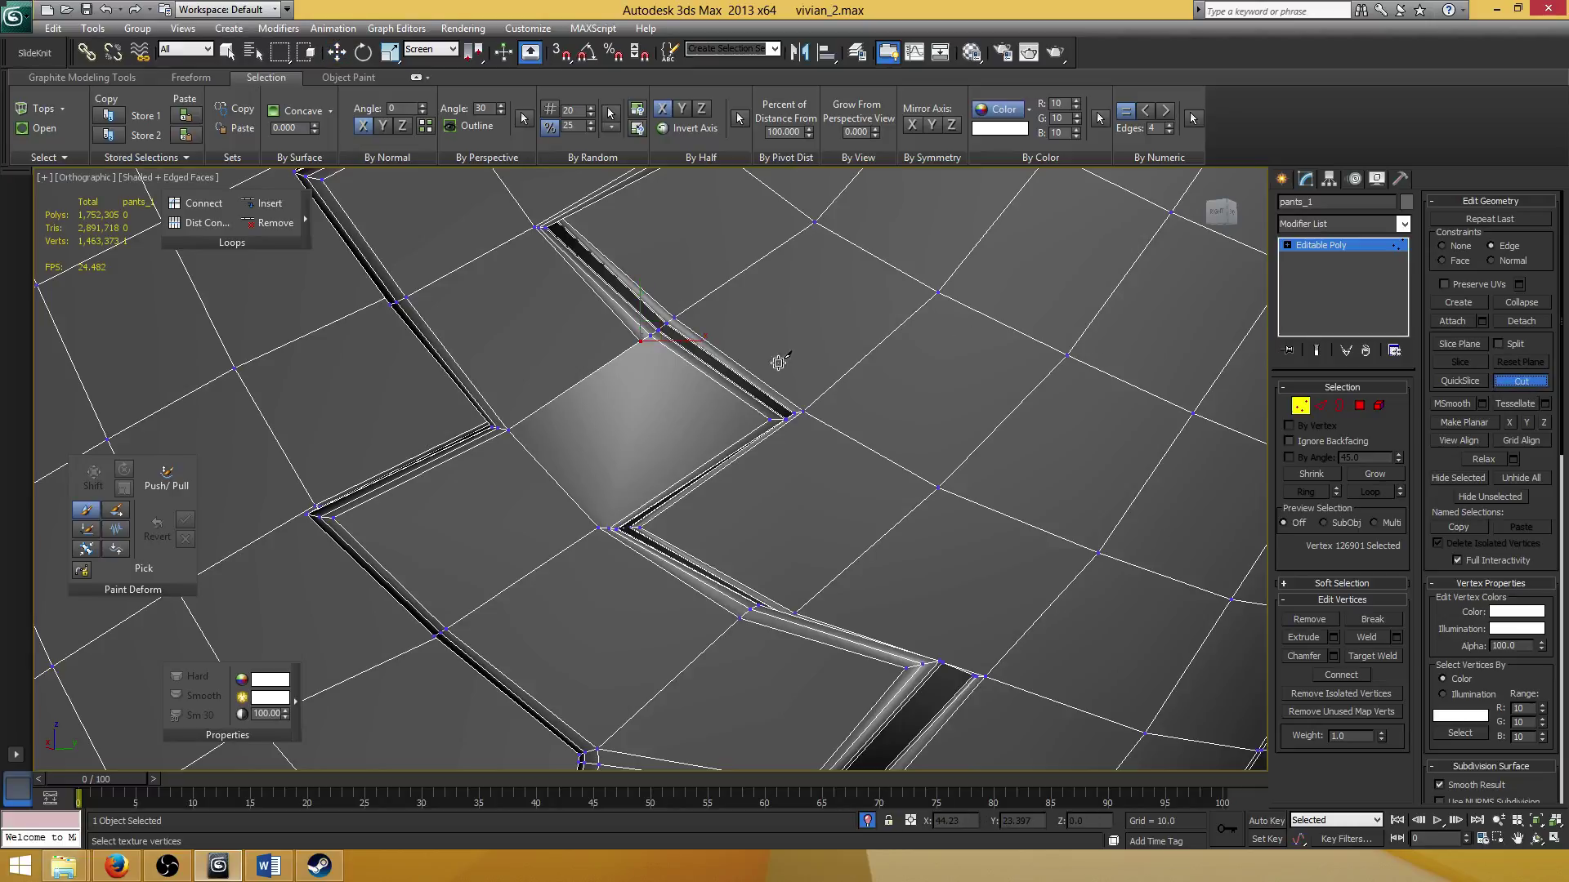
pyautogui.click(641, 340)
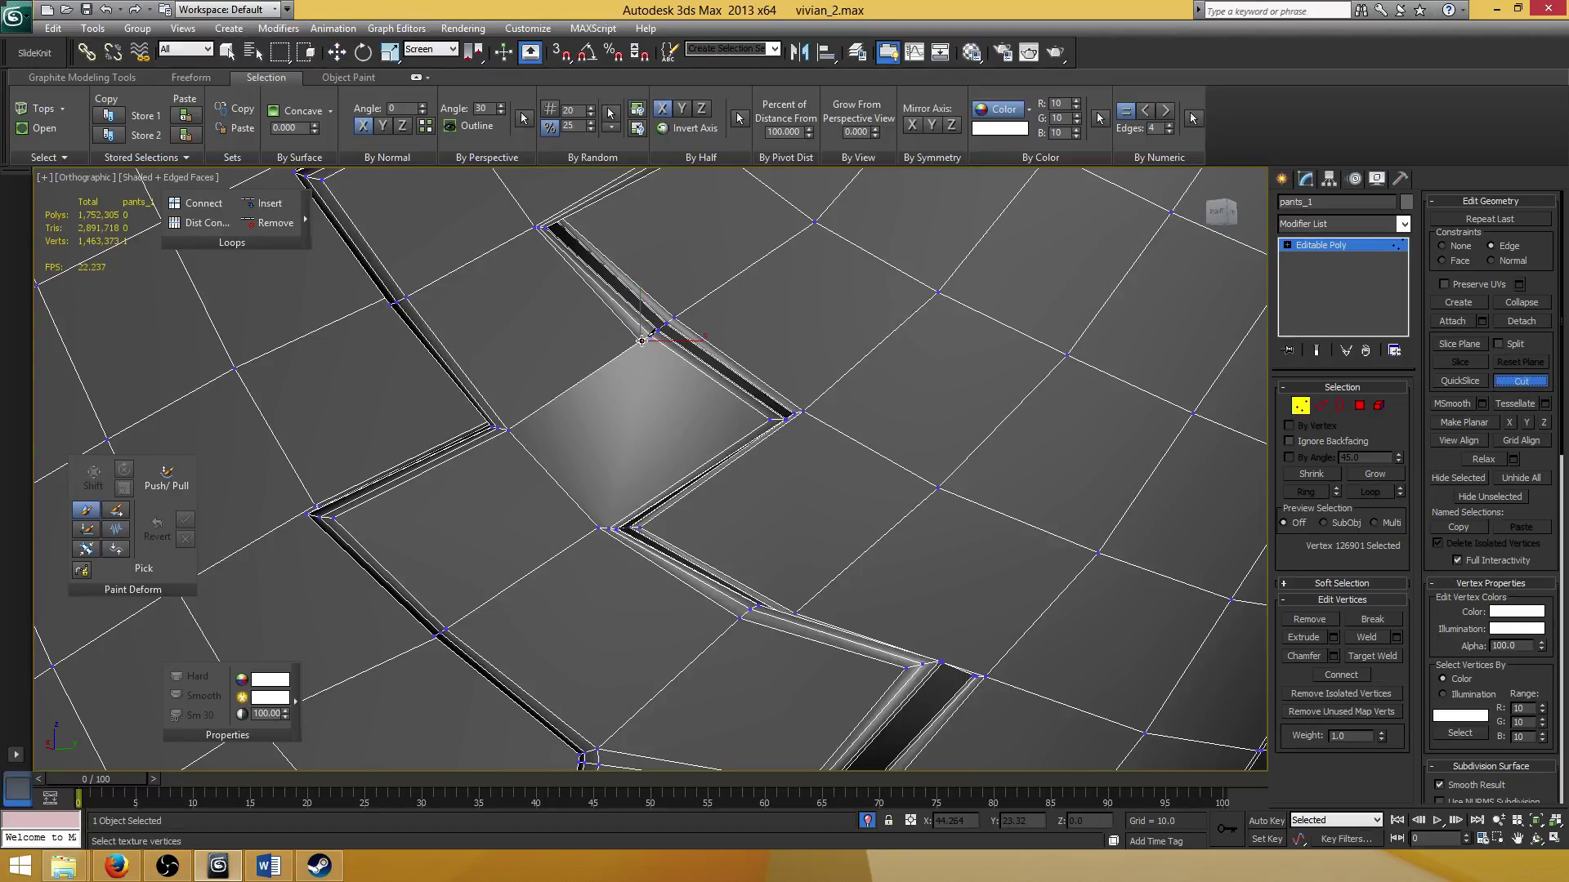
pyautogui.click(744, 419)
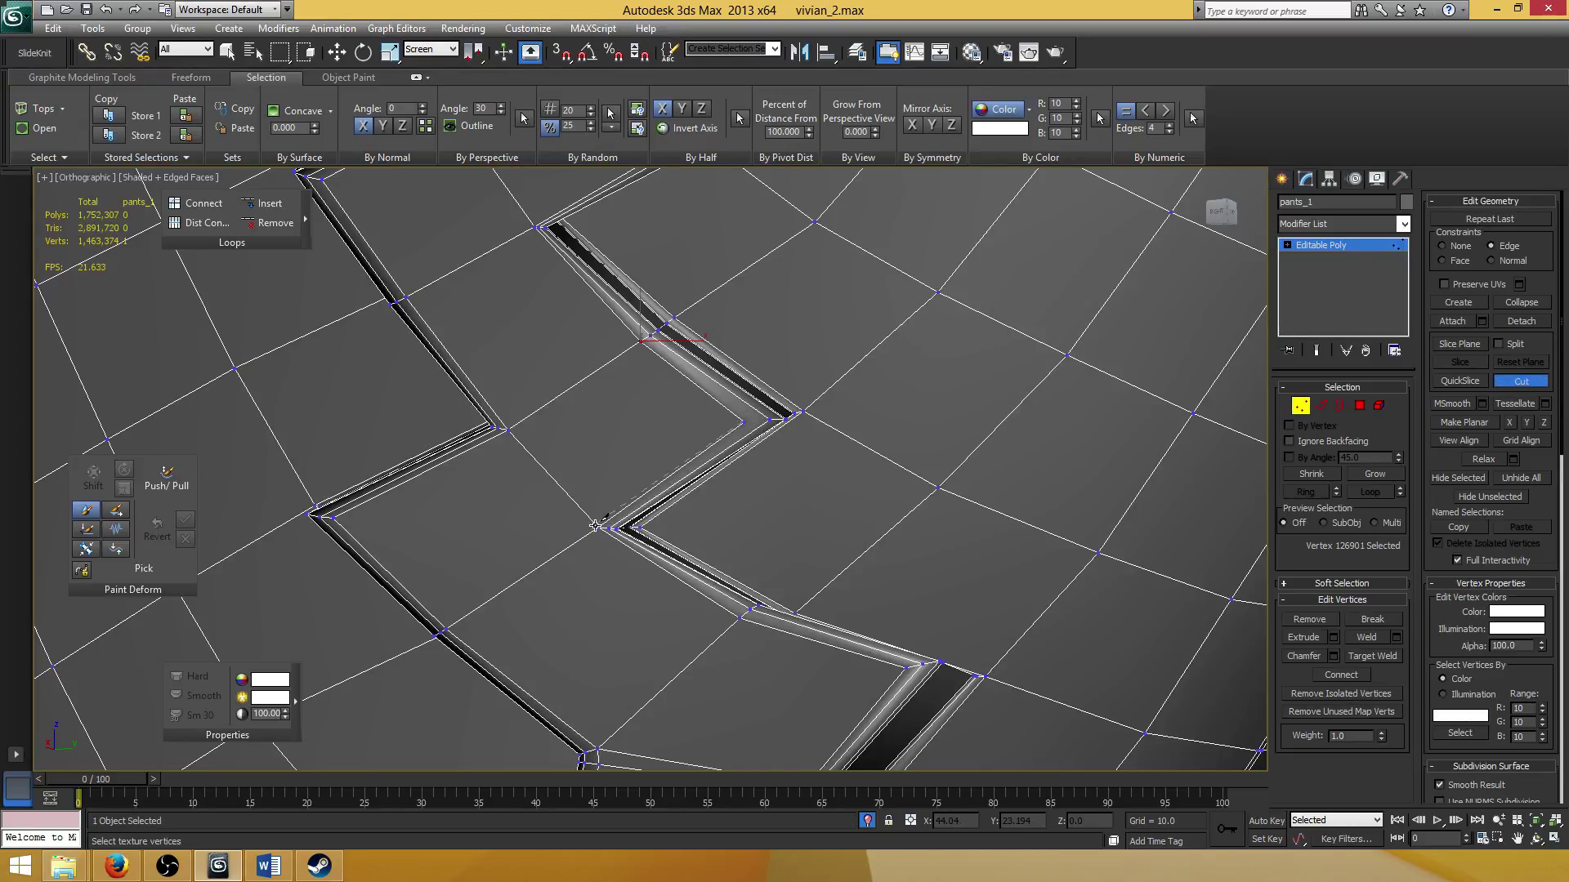
pyautogui.click(597, 525)
# Connect the new cut's turning vertex to the adjacent vertex at the groove's outer corner.
pyautogui.scroll(2, 723, 429)
pyautogui.press('w')
pyautogui.click(817, 402)
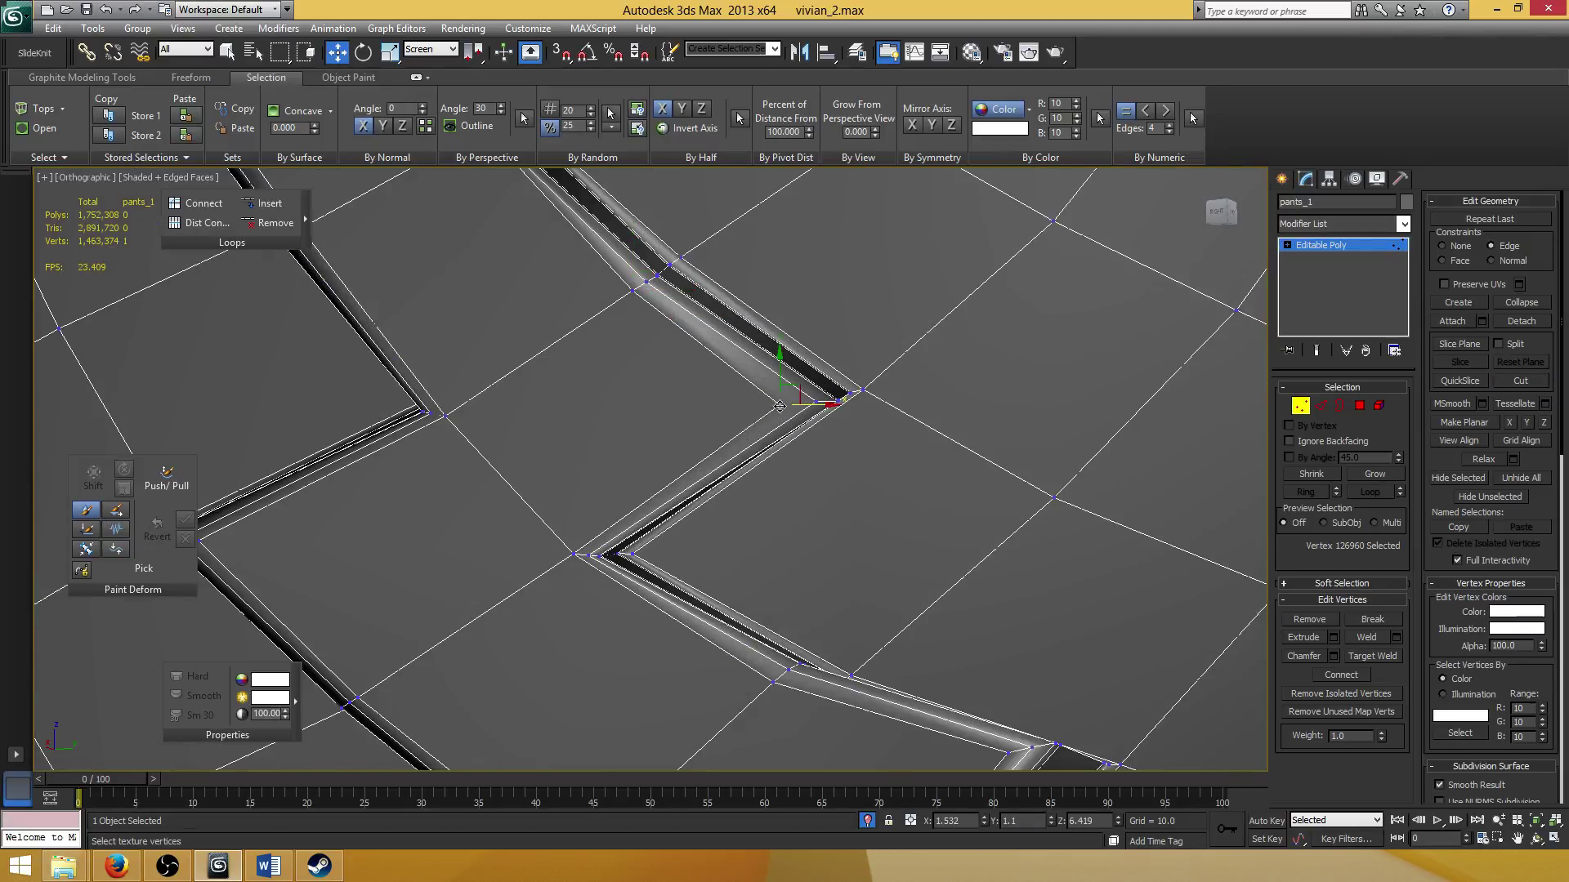
pyautogui.click(1341, 675)
# Adjust the inner corner vertex of the next groove step up by sliding it slightly along its edge.
pyautogui.moveTo(595, 262); pyautogui.dragTo(585, 526, button='middle')
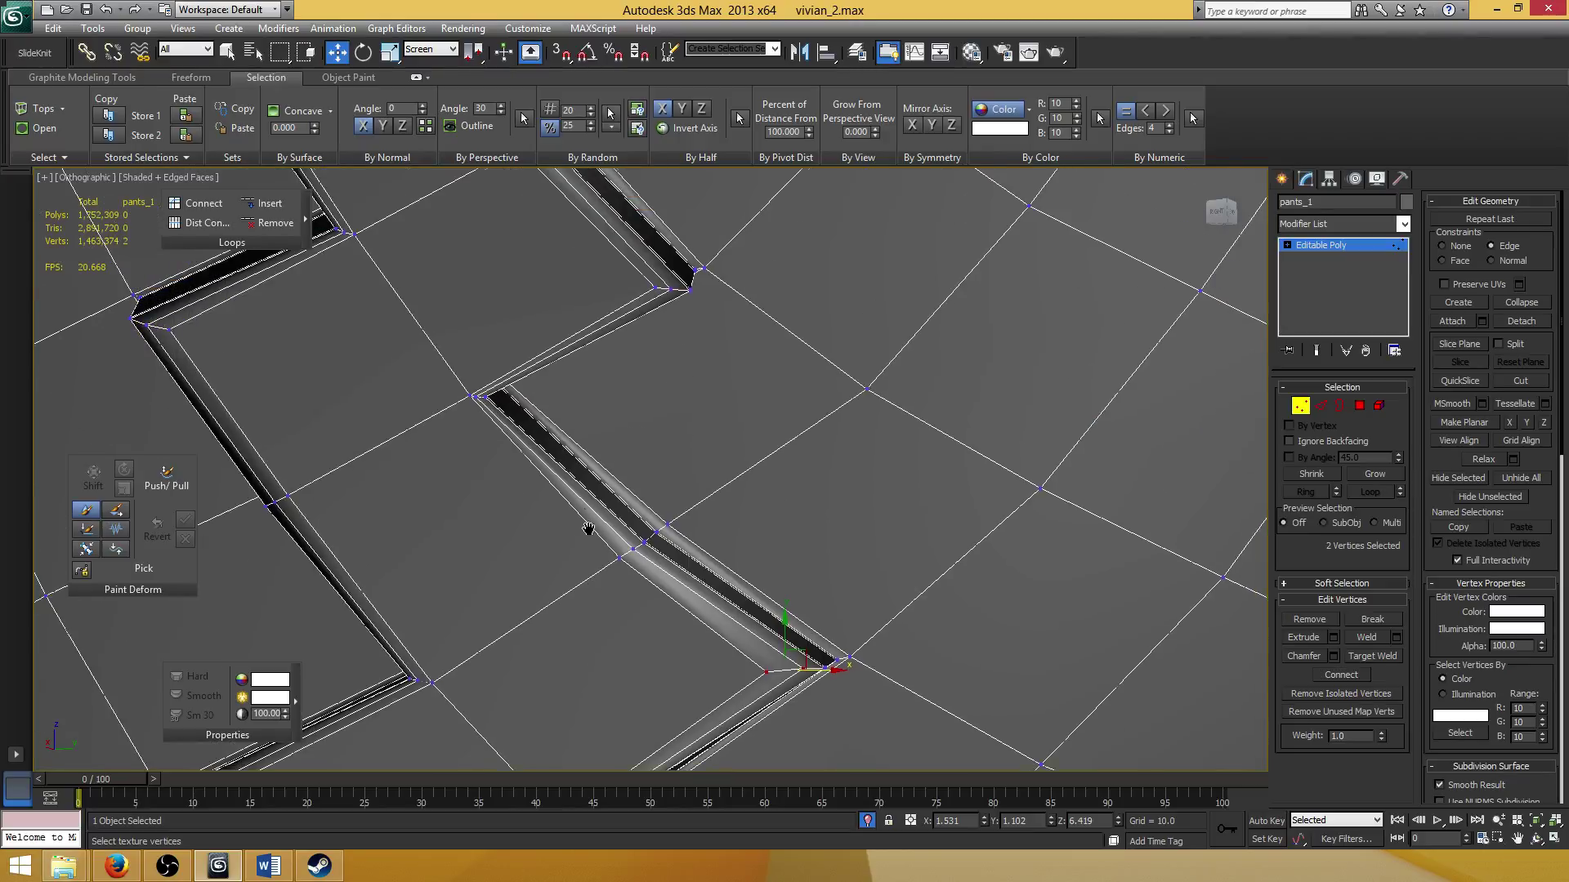
pyautogui.scroll(3, 519, 452)
pyautogui.moveTo(518, 452); pyautogui.dragTo(542, 410, button='middle')
pyautogui.moveTo(336, 331); pyautogui.dragTo(522, 415, button='middle')
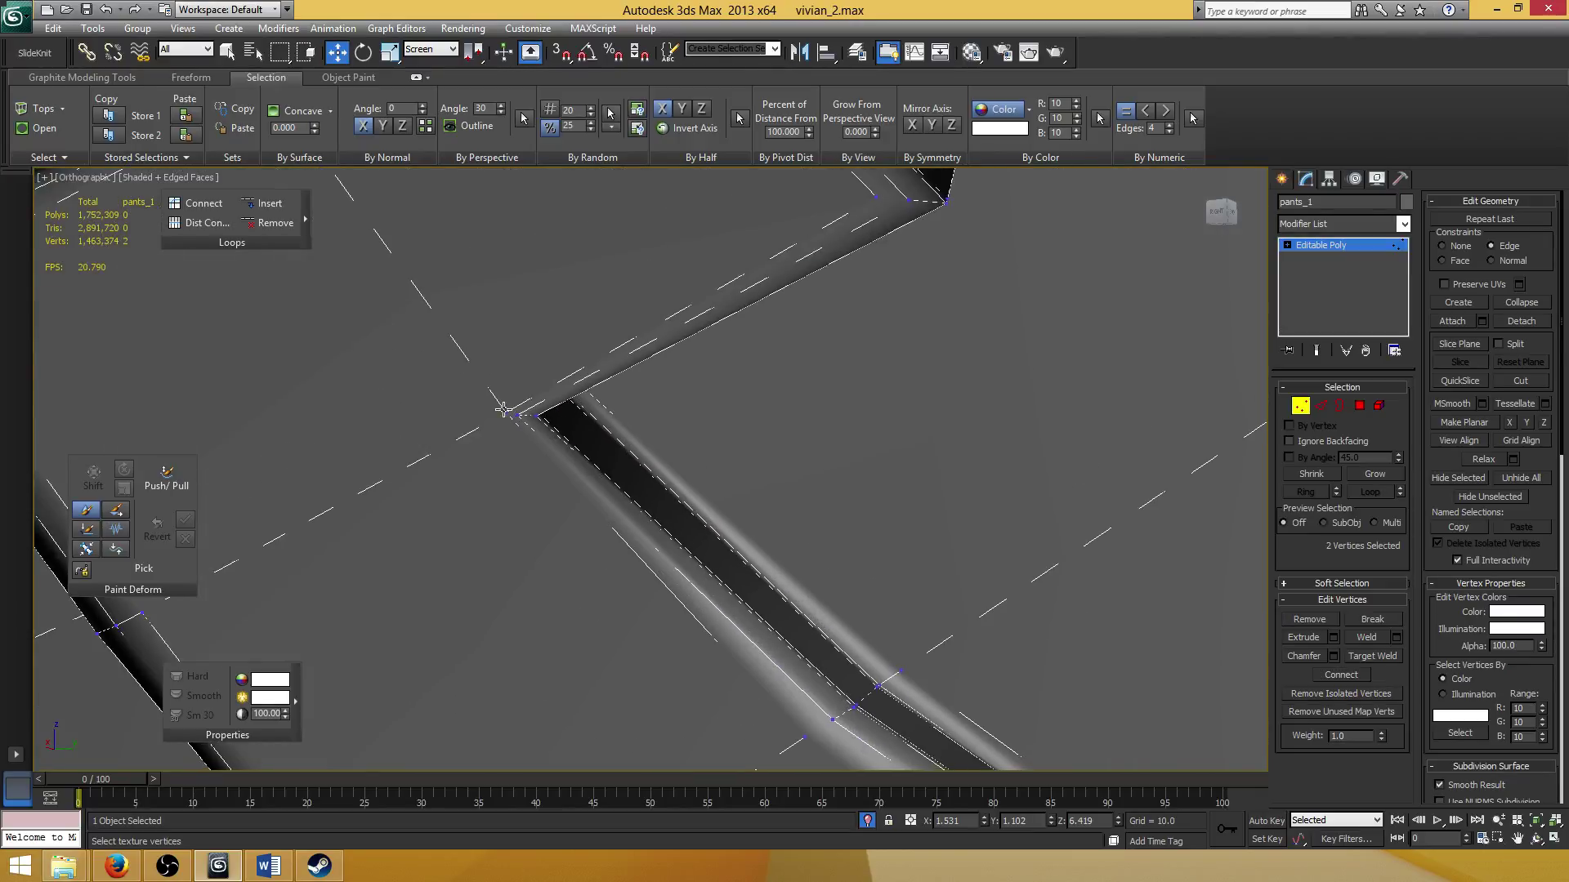
pyautogui.click(522, 416)
pyautogui.moveTo(523, 415); pyautogui.dragTo(535, 413)
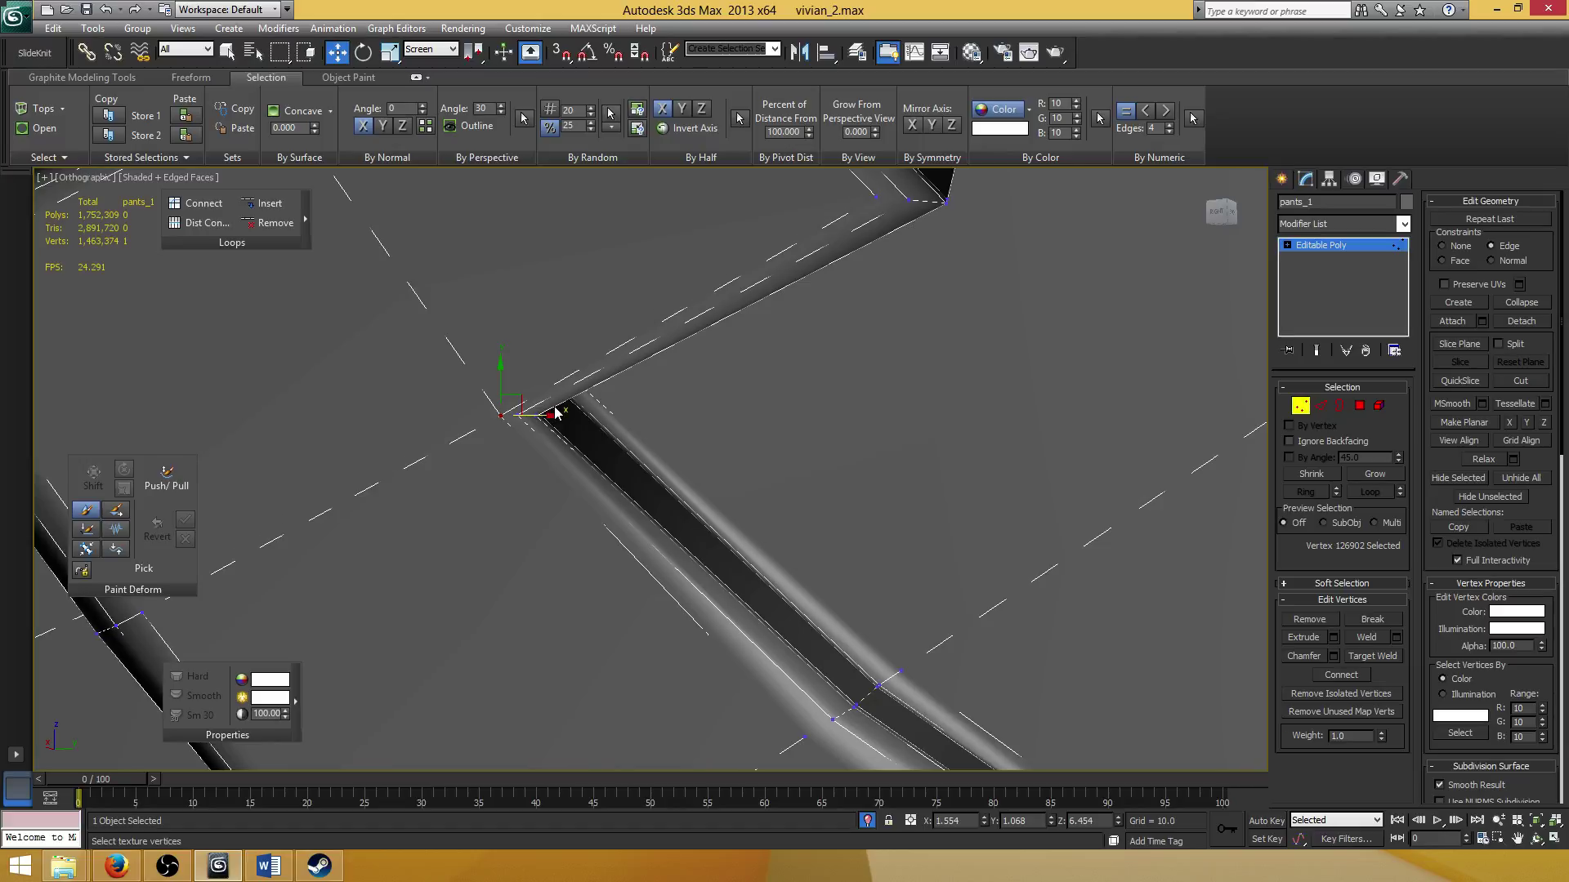
pyautogui.scroll(-5, 553, 413)
pyautogui.keyDown('alt'); pyautogui.moveTo(559, 410); pyautogui.dragTo(575, 374, button='middle'); pyautogui.keyUp('alt')
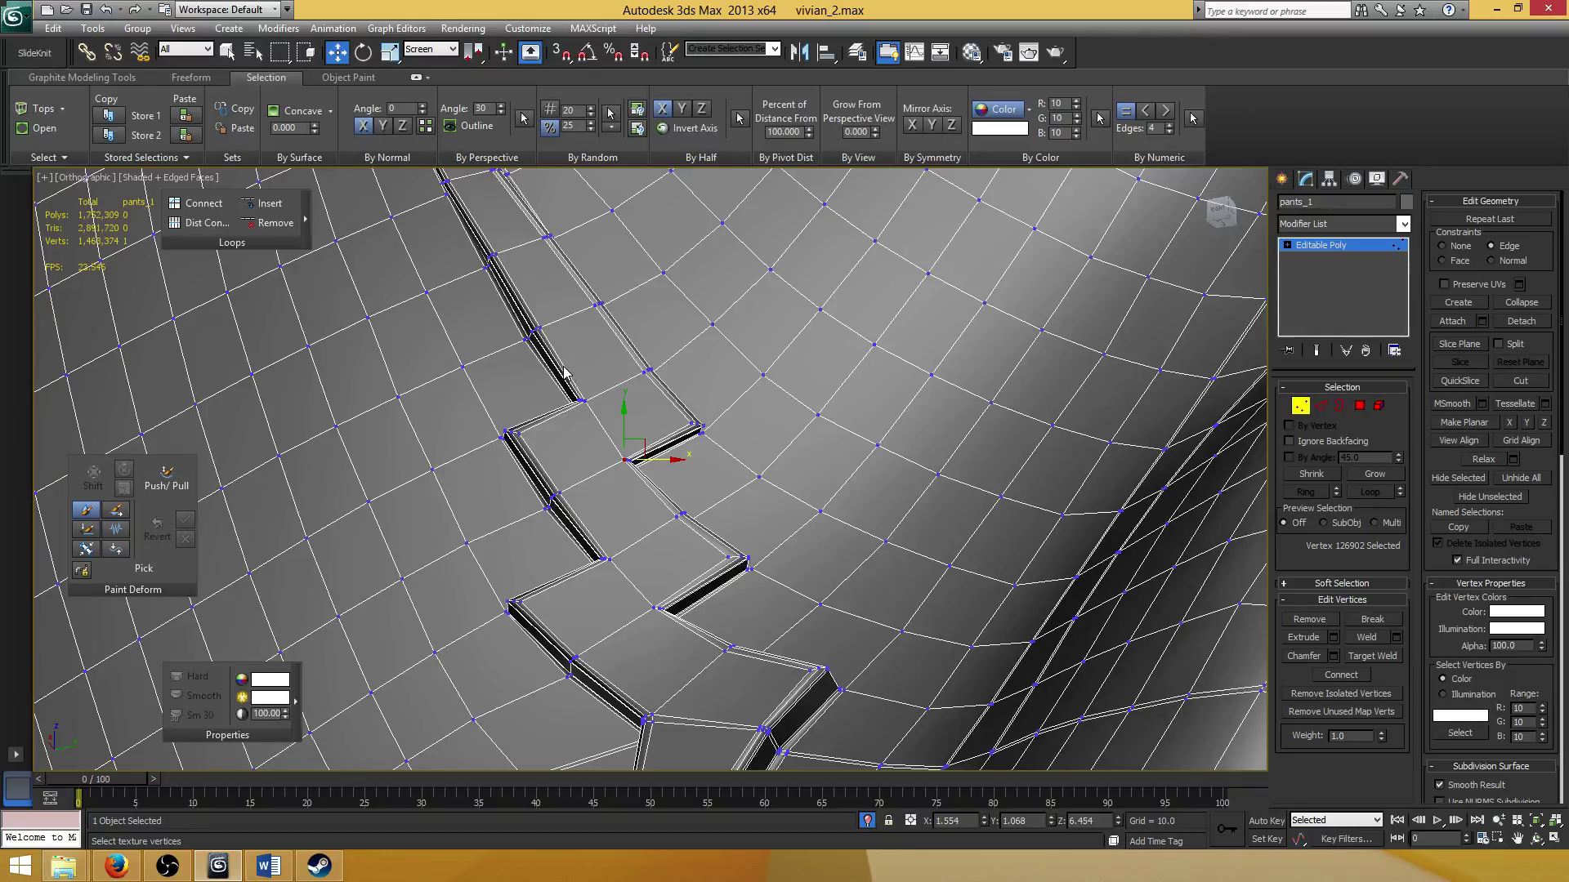
# Slide the vertex midway along the lower groove's inner border slightly along its edge to even the border's width.
pyautogui.moveTo(655, 580); pyautogui.dragTo(637, 350, button='middle')
pyautogui.scroll(3, 644, 320)
pyautogui.scroll(3, 826, 472)
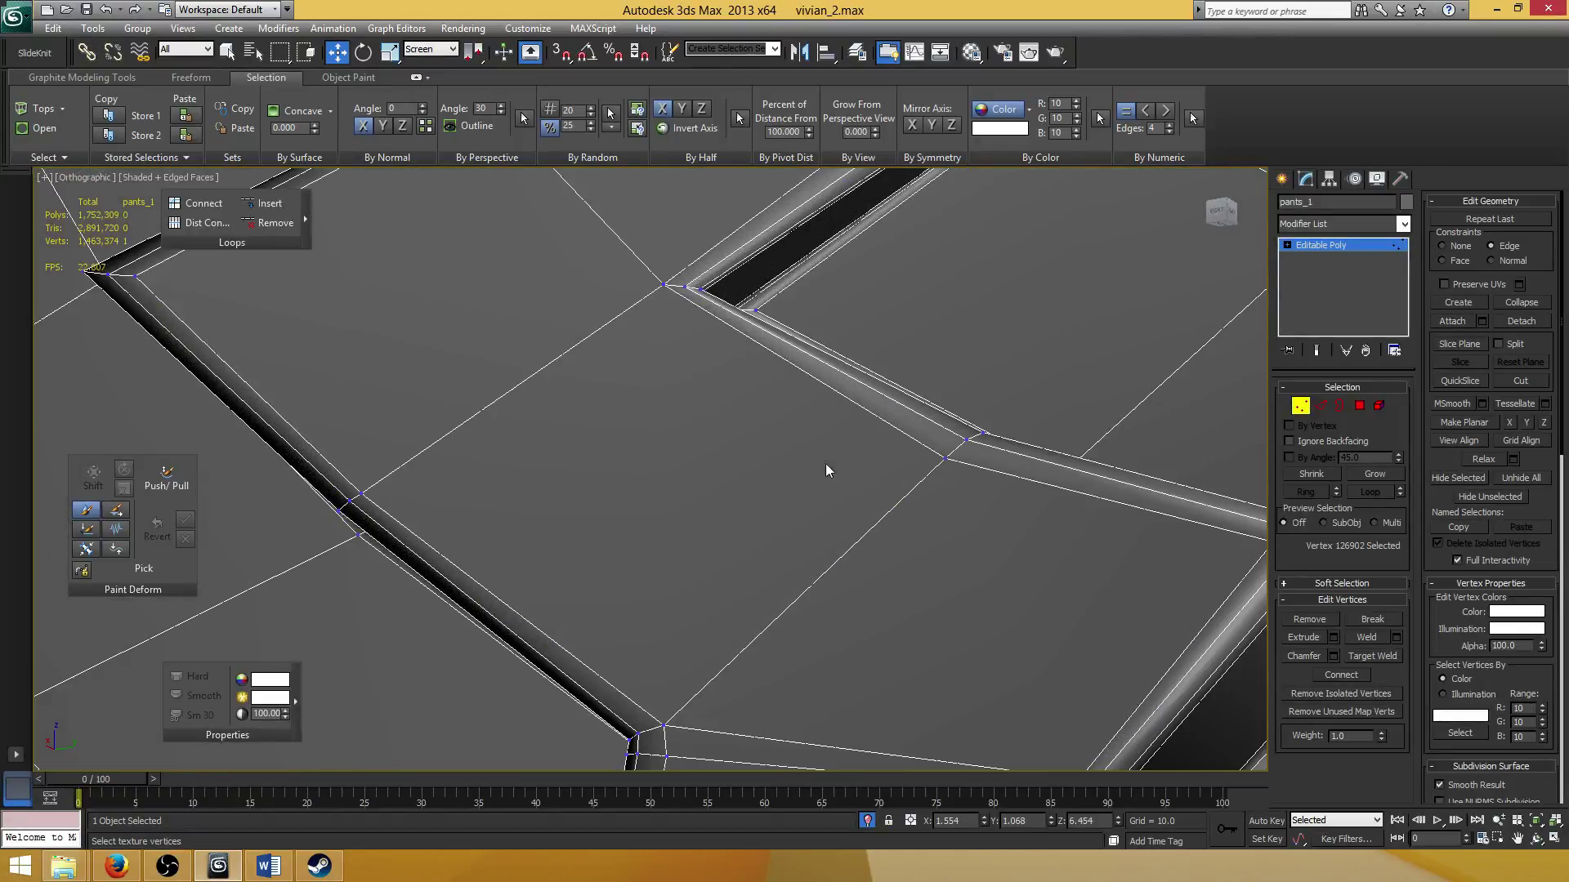
pyautogui.click(945, 458)
pyautogui.scroll(-3, 946, 459)
pyautogui.moveTo(945, 458)
pyautogui.keyDown('alt'); pyautogui.mouseDown(button='middle')
pyautogui.moveTo(917, 444)
pyautogui.moveTo(933, 477)
pyautogui.moveTo(937, 463)
pyautogui.mouseUp(button='middle'); pyautogui.keyUp('alt')
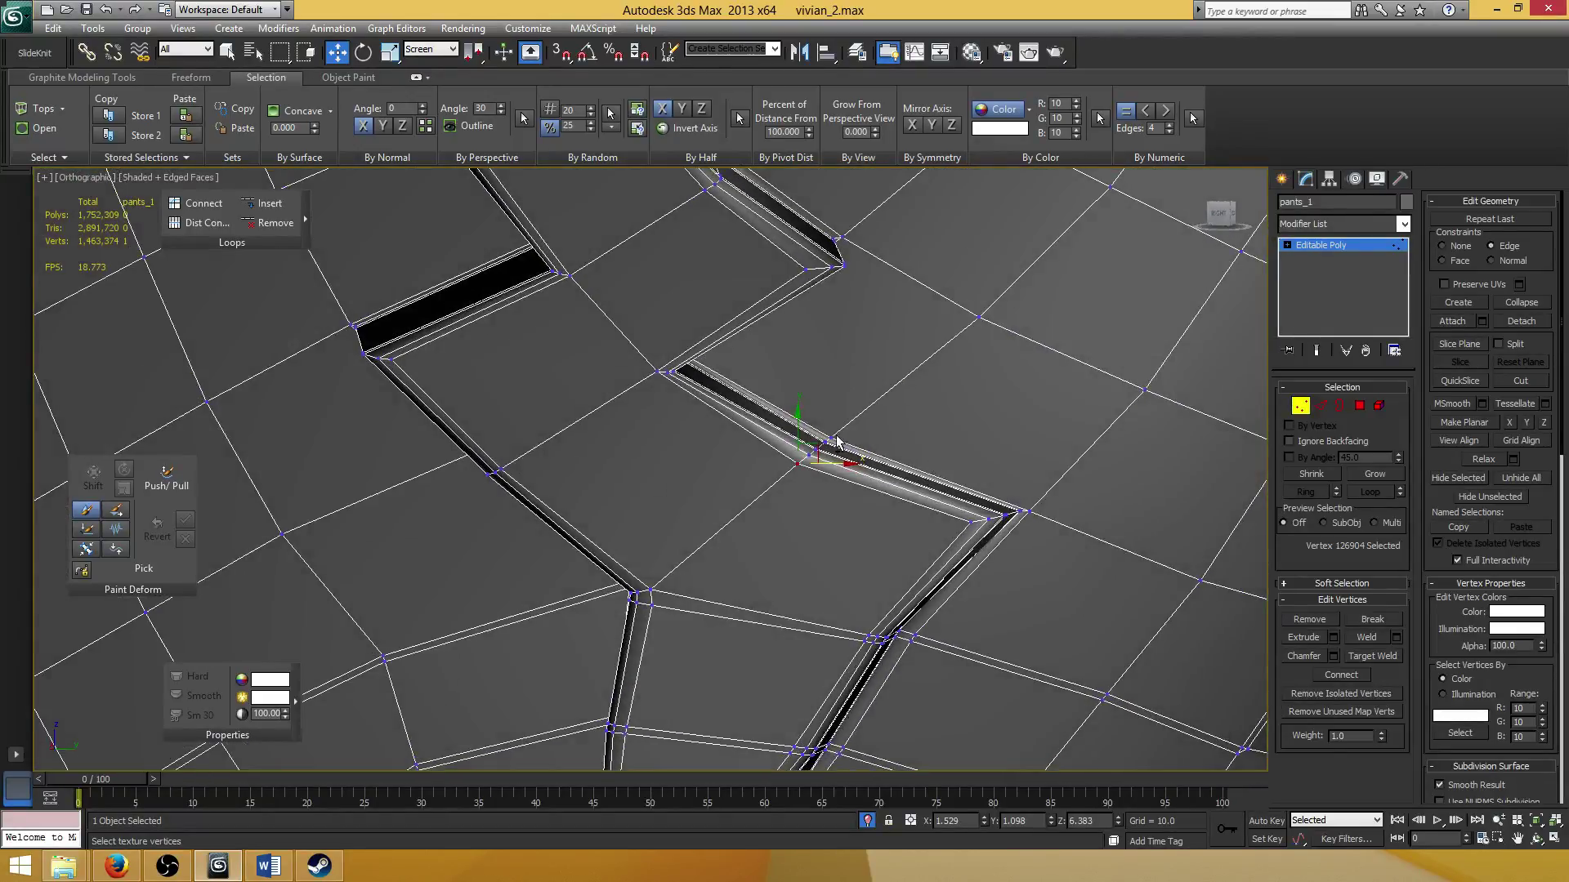
pyautogui.moveTo(800, 424); pyautogui.dragTo(802, 413)
pyautogui.scroll(-3, 795, 426)
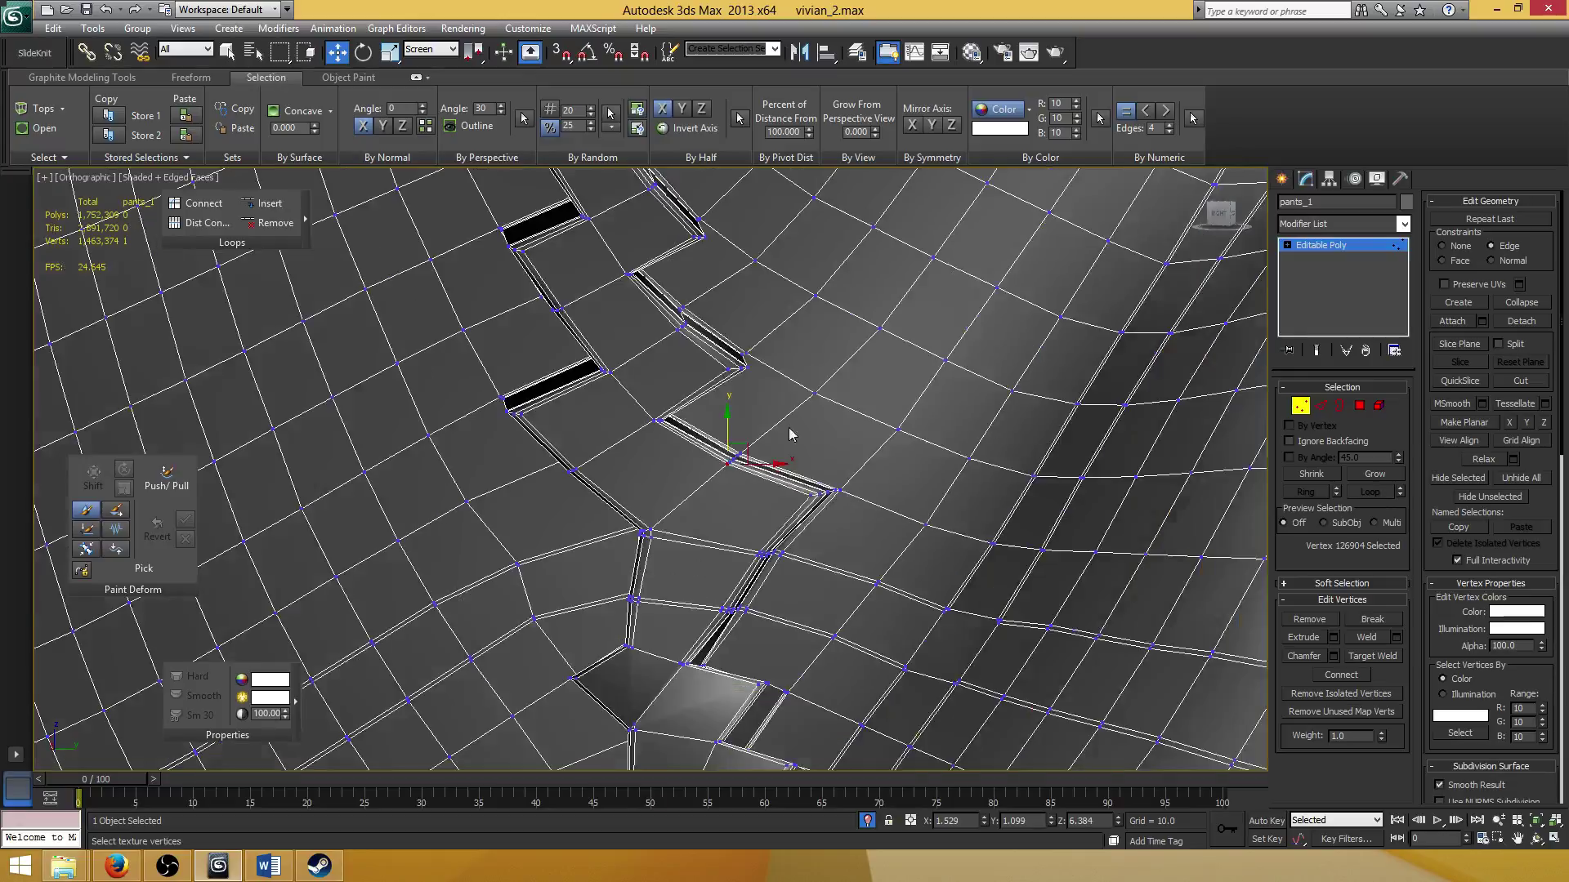
# Slide the new cut's turning vertex along its edge closer to the groove's outer corner.
pyautogui.scroll(2, 791, 392)
pyautogui.keyDown('alt'); pyautogui.moveTo(791, 357); pyautogui.dragTo(652, 433, button='middle'); pyautogui.keyUp('alt')
pyautogui.scroll(3, 679, 480)
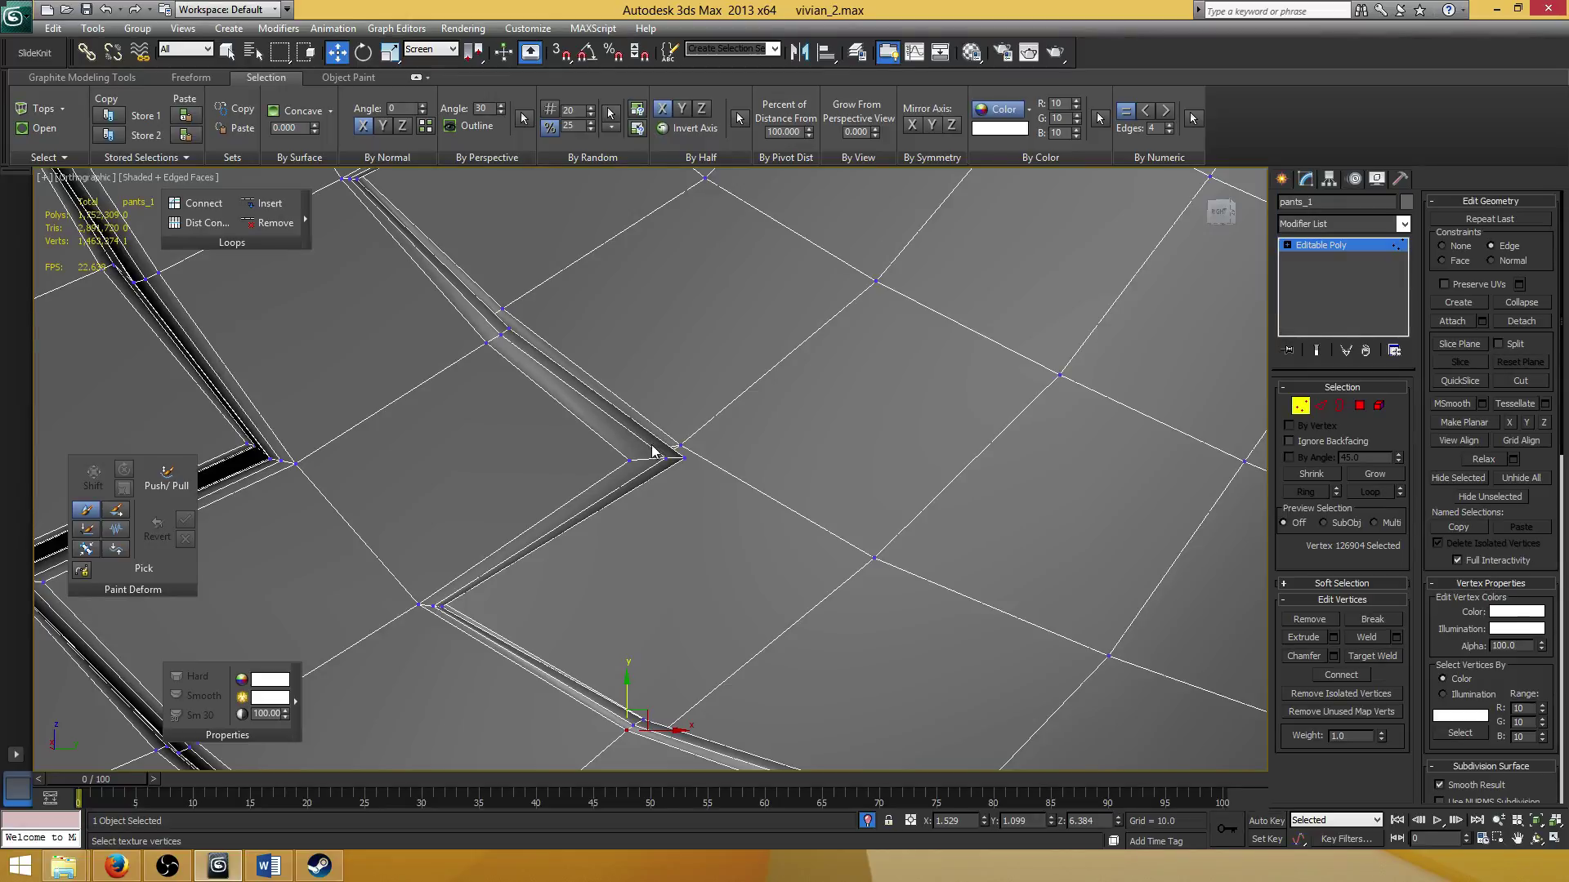
pyautogui.click(650, 458)
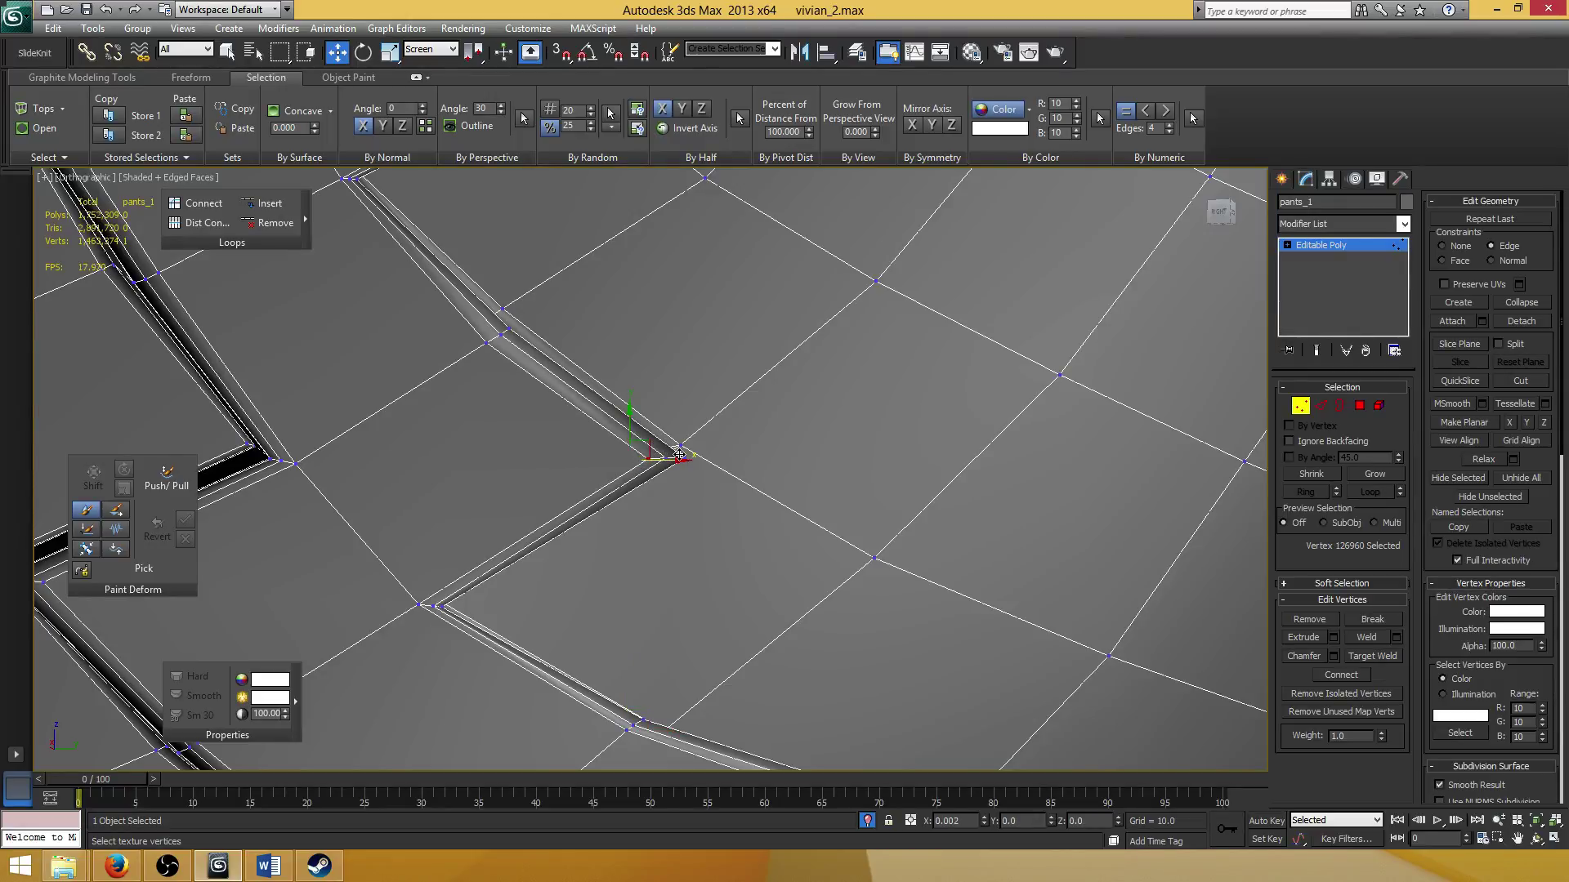
pyautogui.scroll(-5, 654, 456)
pyautogui.scroll(4, 609, 184)
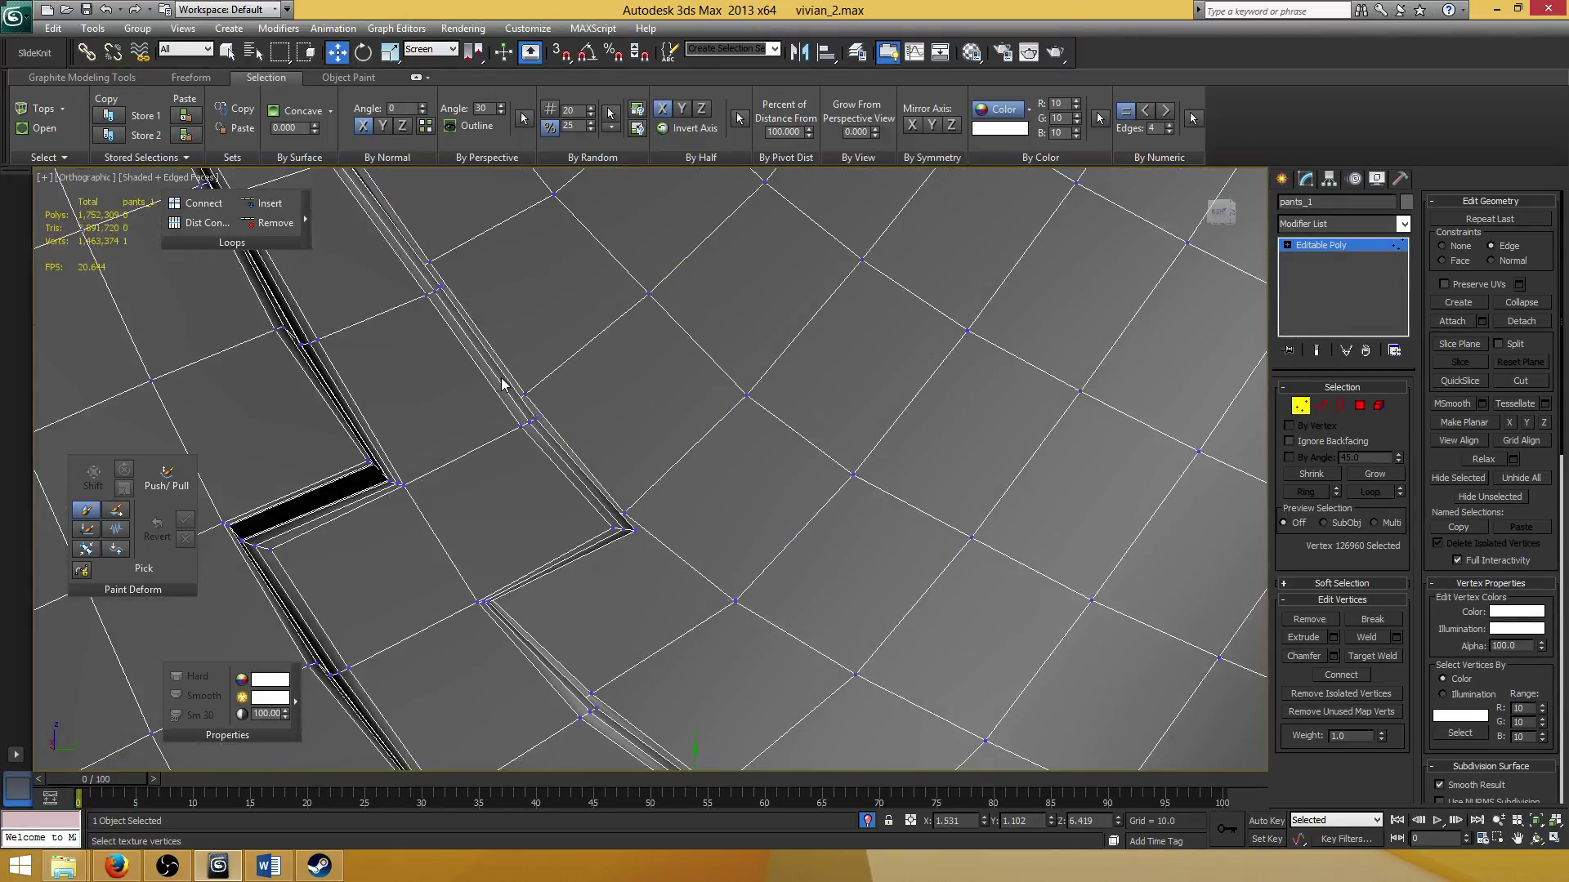
# Collapse the two close vertices at the bottom corner of the dark notch face, lower on the seam, into one.
pyautogui.keyDown('alt'); pyautogui.moveTo(504, 376); pyautogui.dragTo(507, 336, button='middle'); pyautogui.keyUp('alt')
pyautogui.scroll(-8, 498, 351)
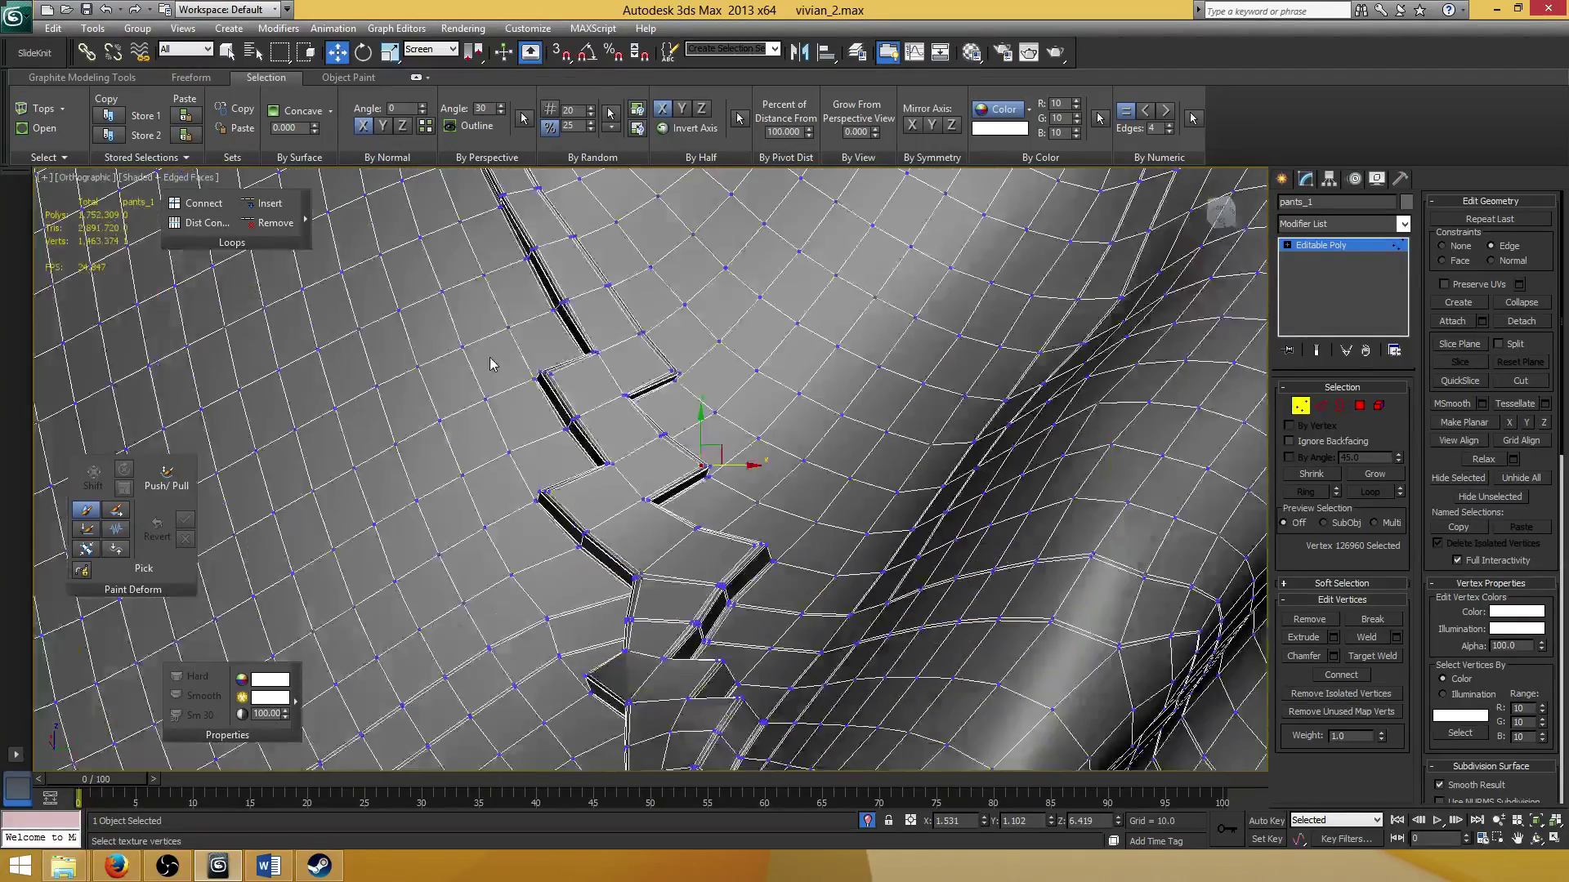
pyautogui.scroll(10, 585, 300)
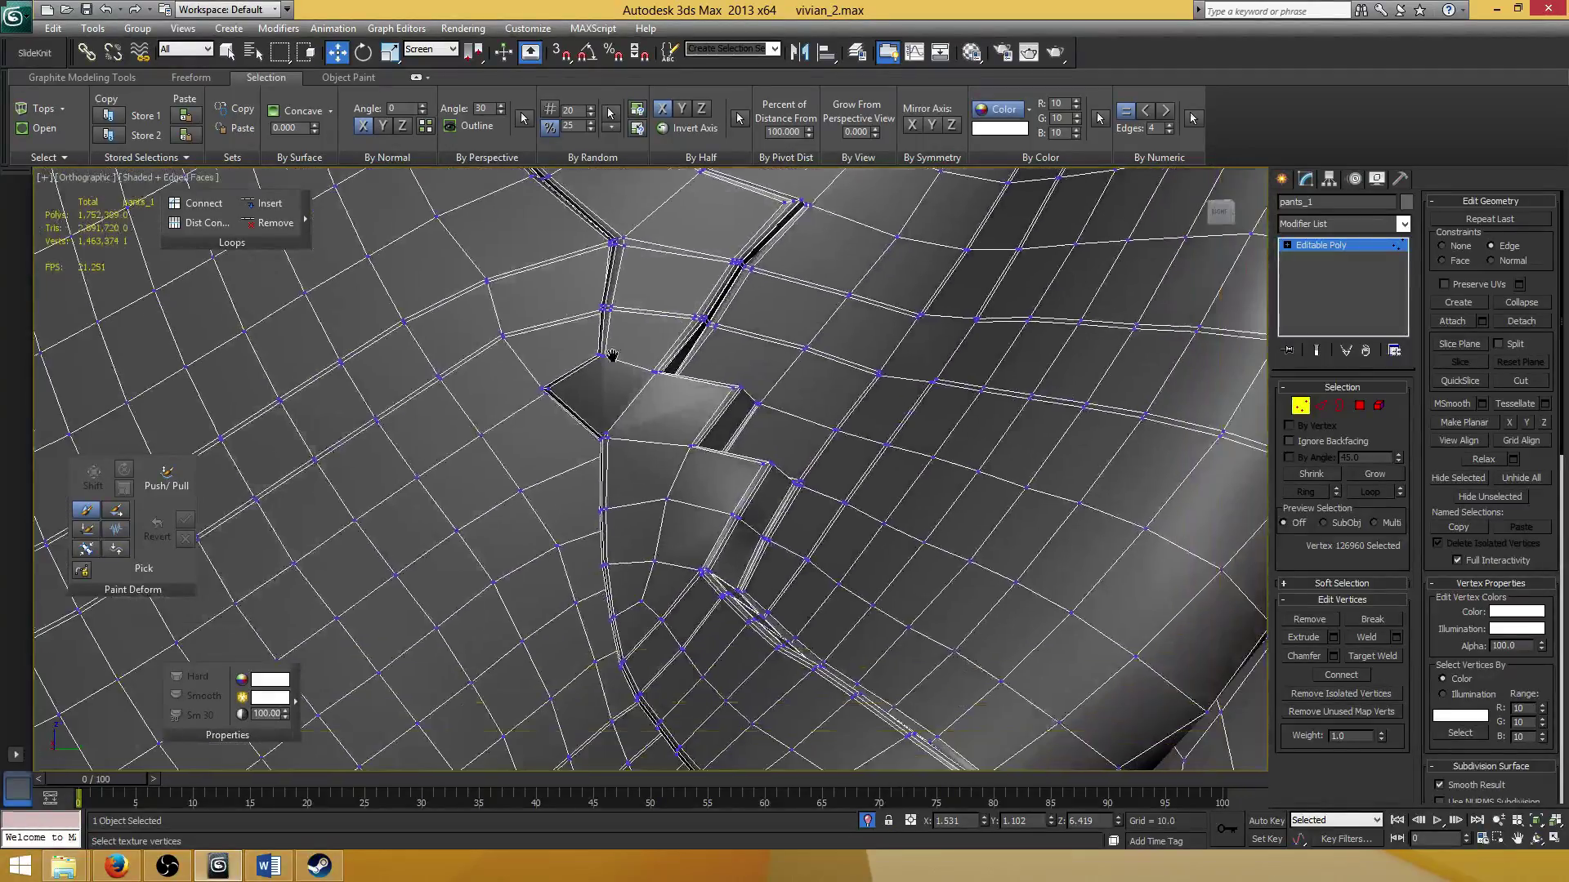
pyautogui.scroll(8, 523, 340)
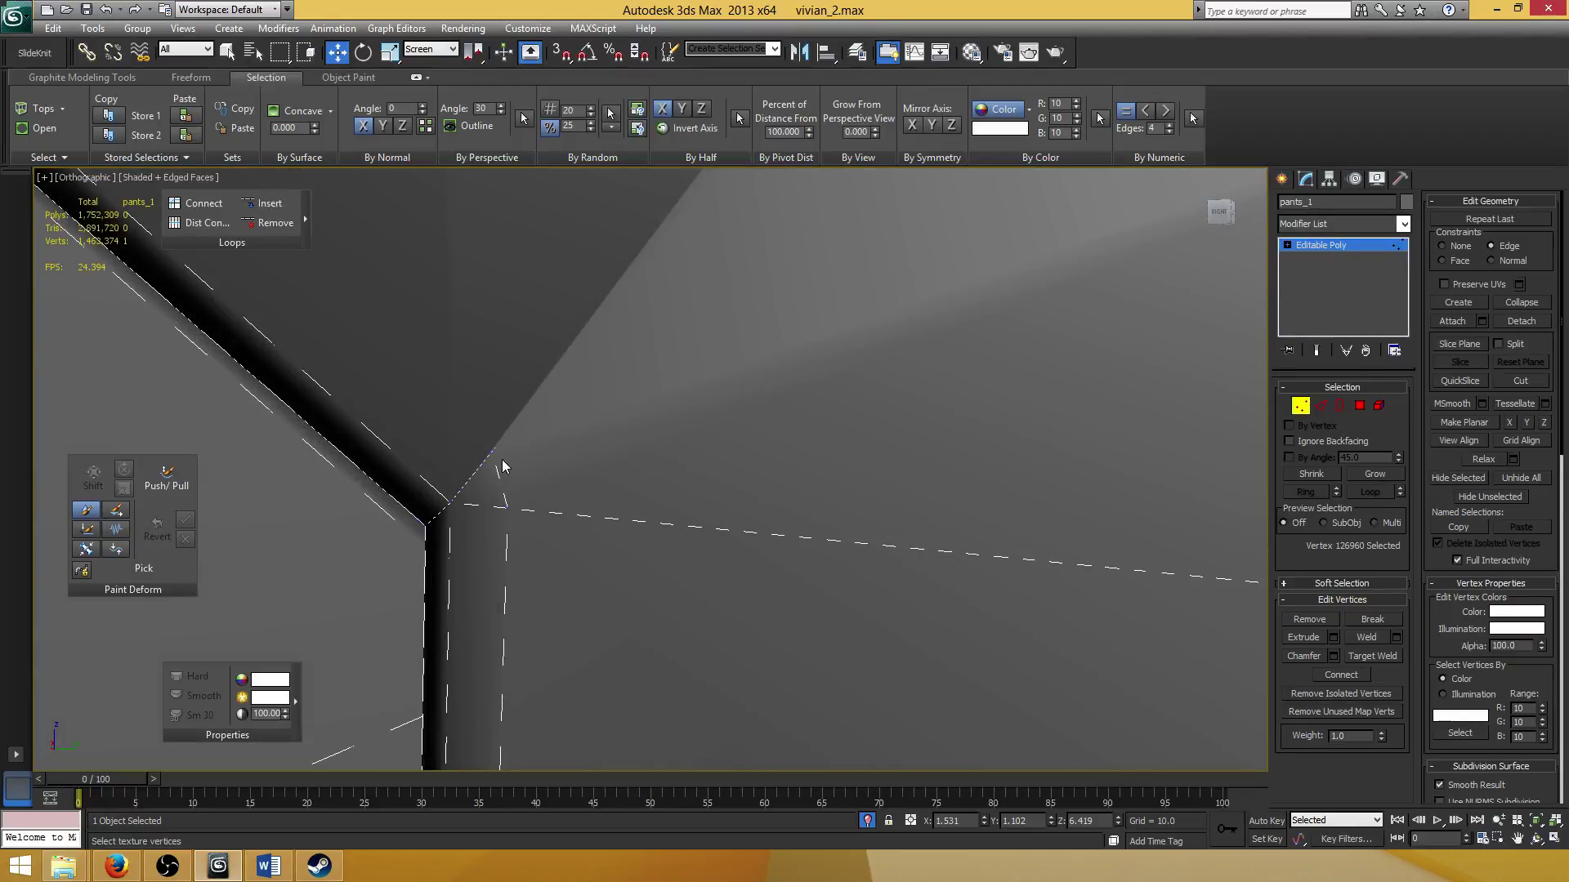
pyautogui.click(494, 450)
pyautogui.keyDown('ctrl'); pyautogui.click(508, 504); pyautogui.keyUp('ctrl')
pyautogui.scroll(-2, 536, 498)
pyautogui.scroll(-4, 552, 496)
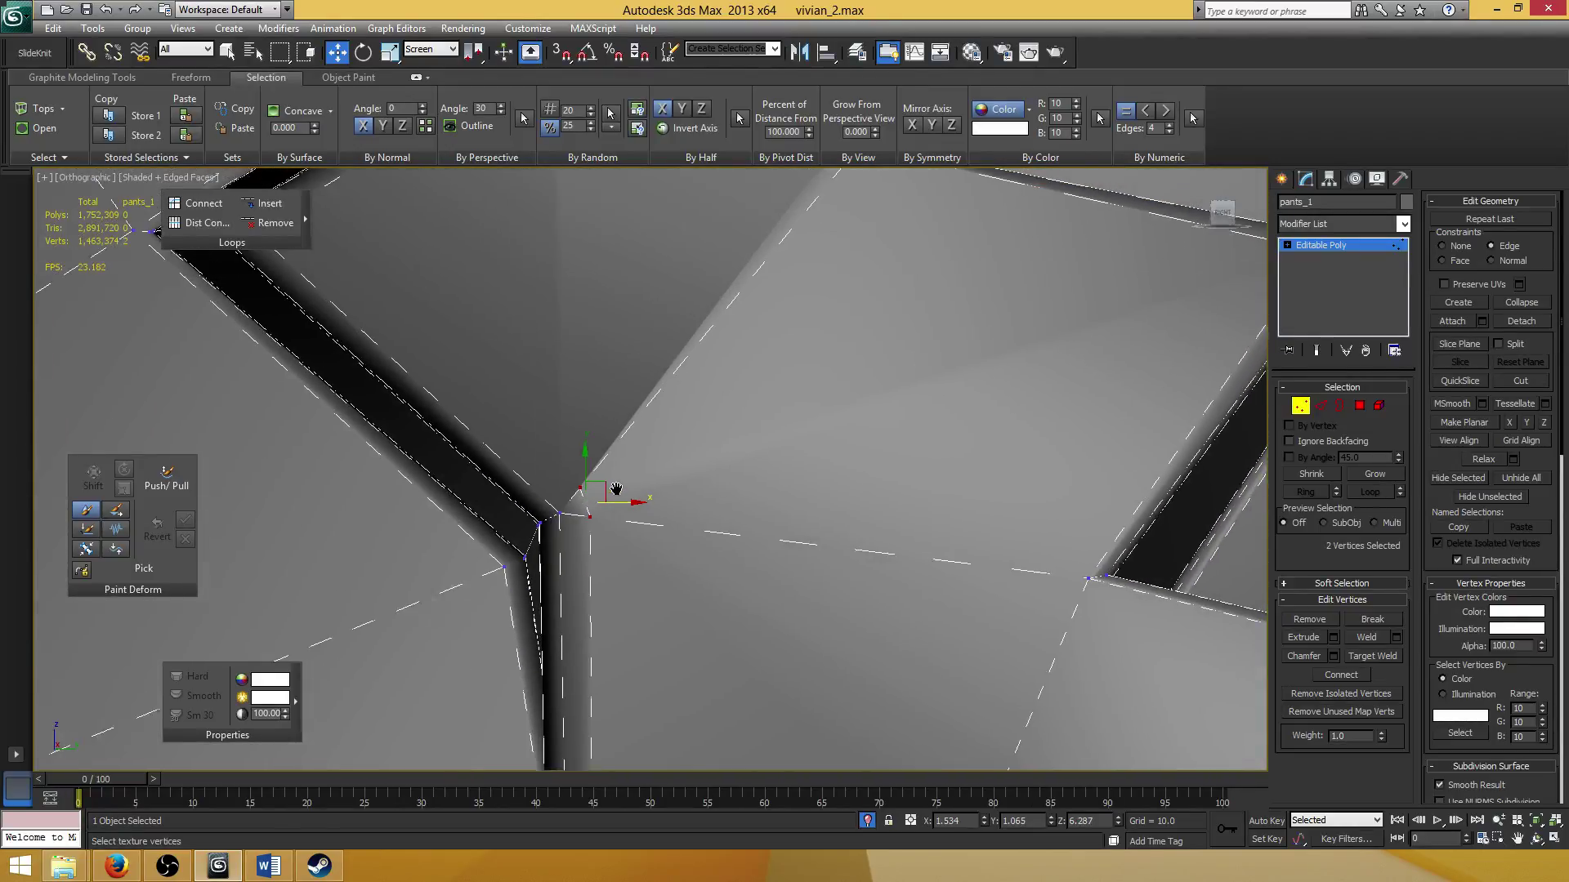
pyautogui.scroll(-3, 642, 496)
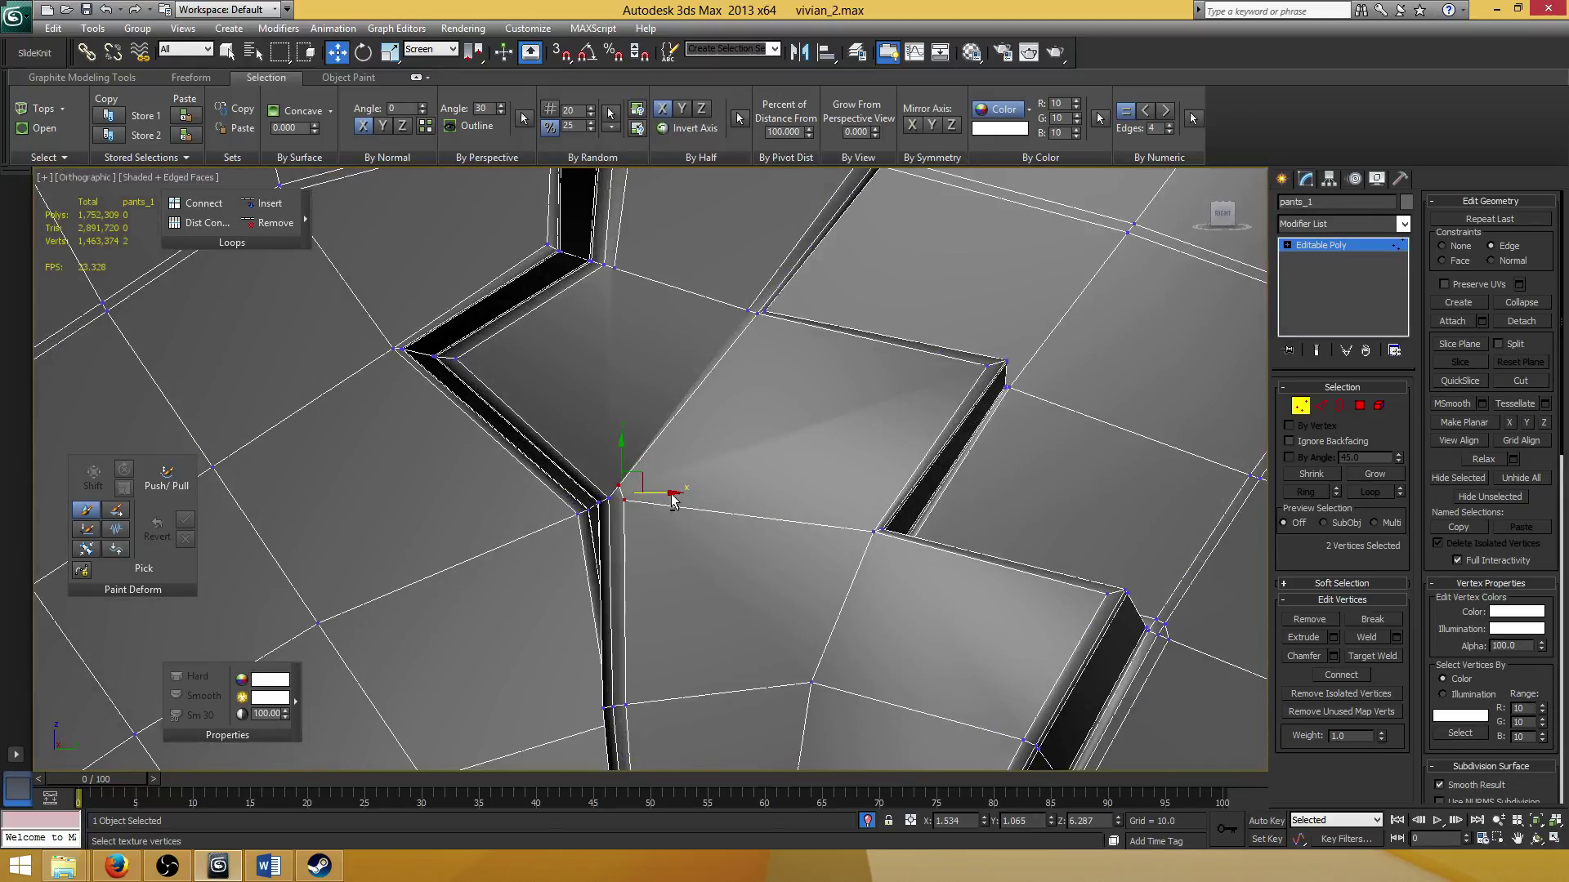
pyautogui.click(1520, 302)
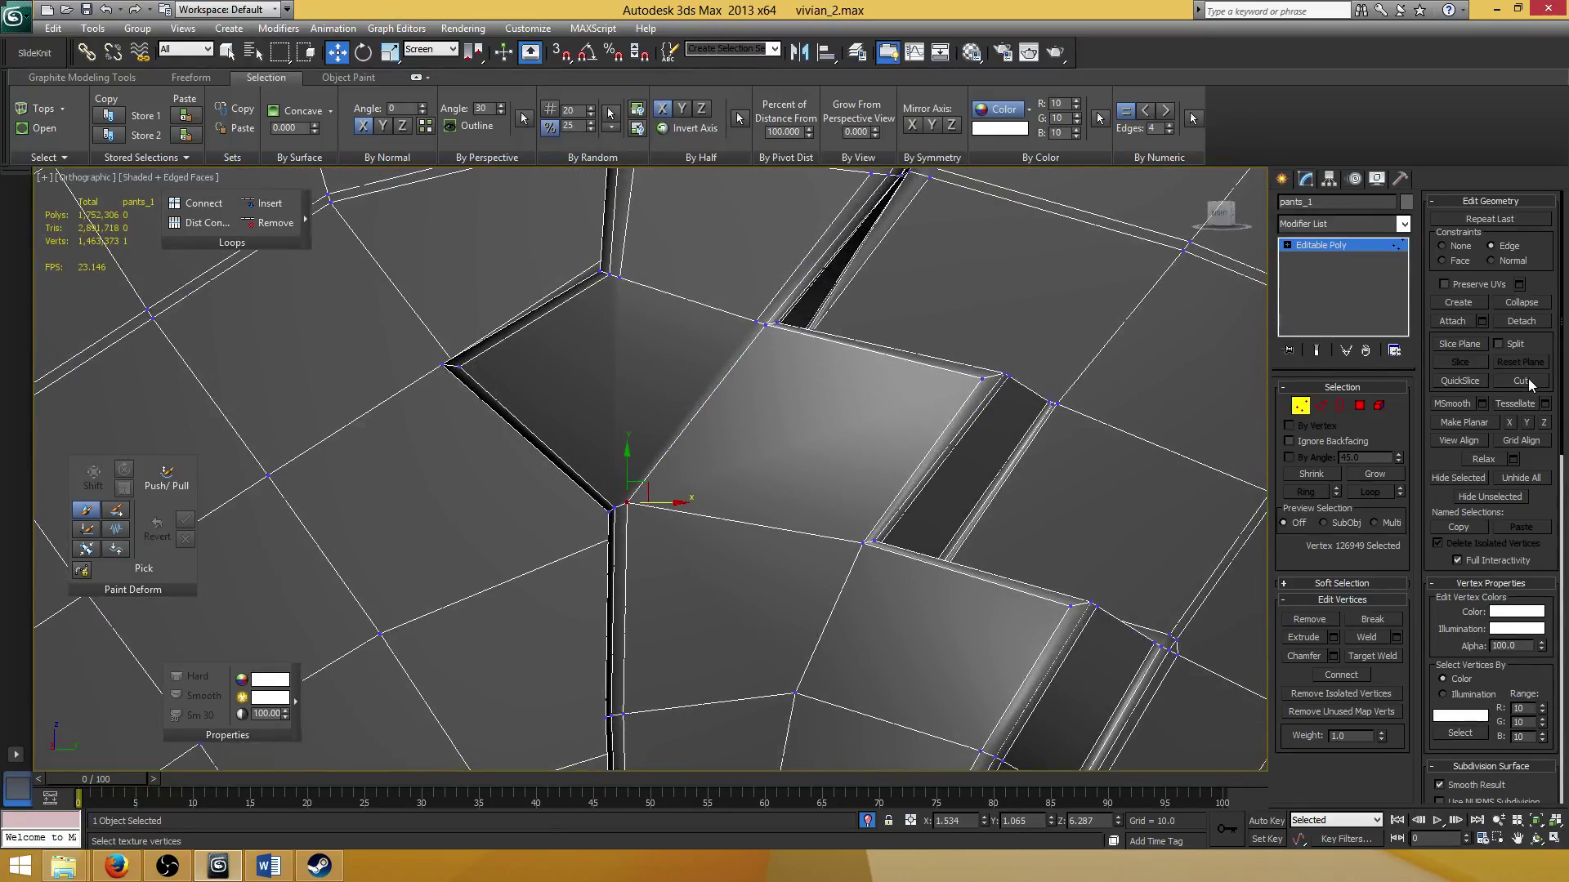
# Cut a new edge line inside the notch face from its lower corner vertex, turning near the outer tip, to the upper corner vertex.
pyautogui.click(1528, 383)
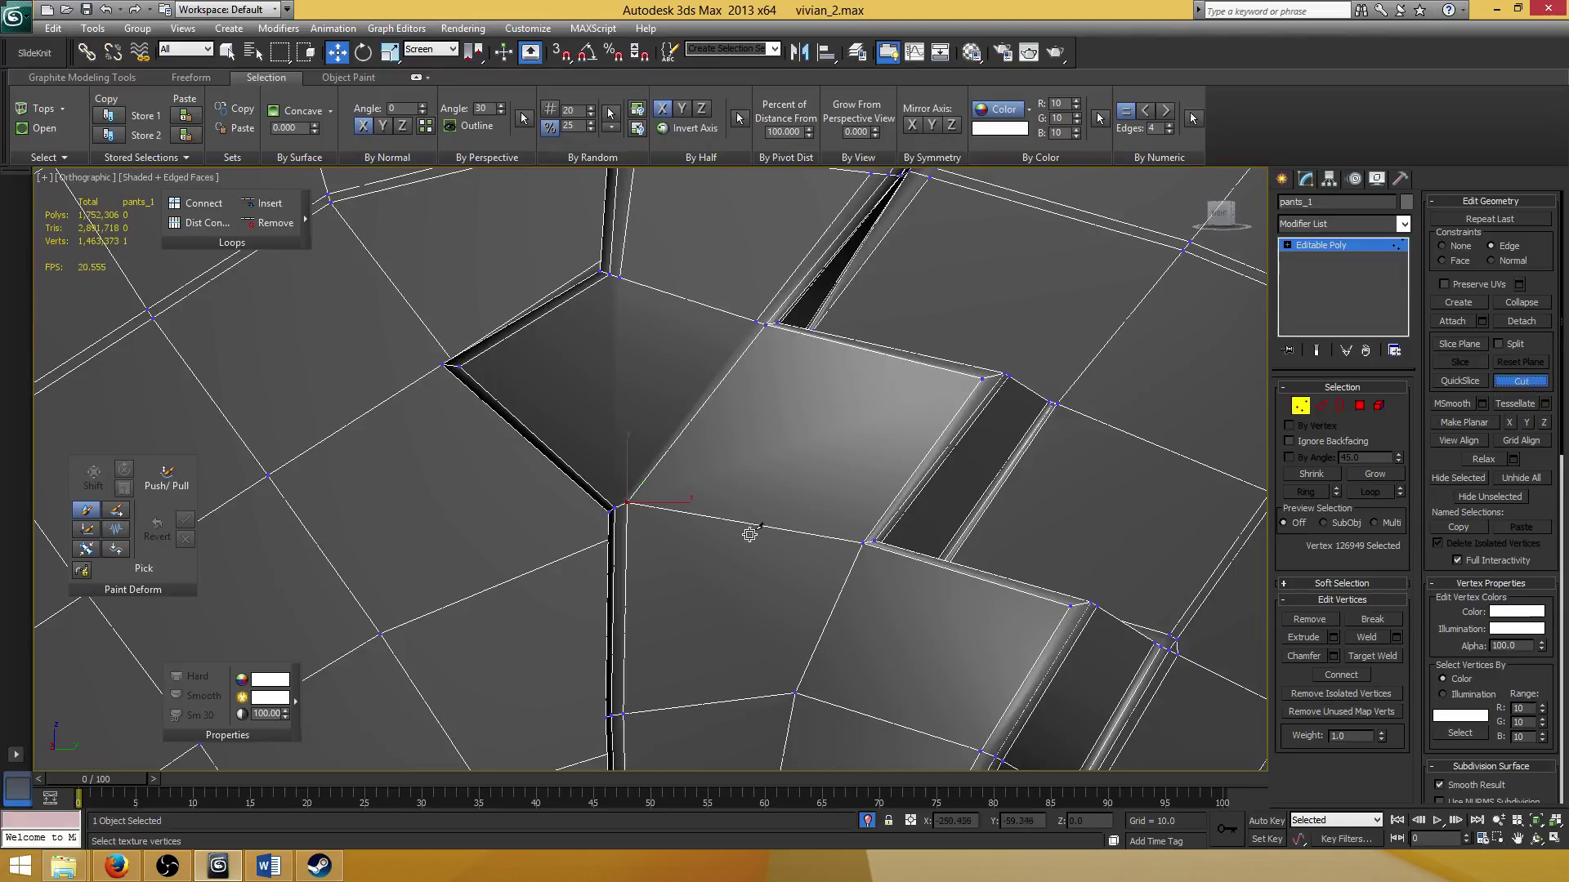
pyautogui.click(627, 501)
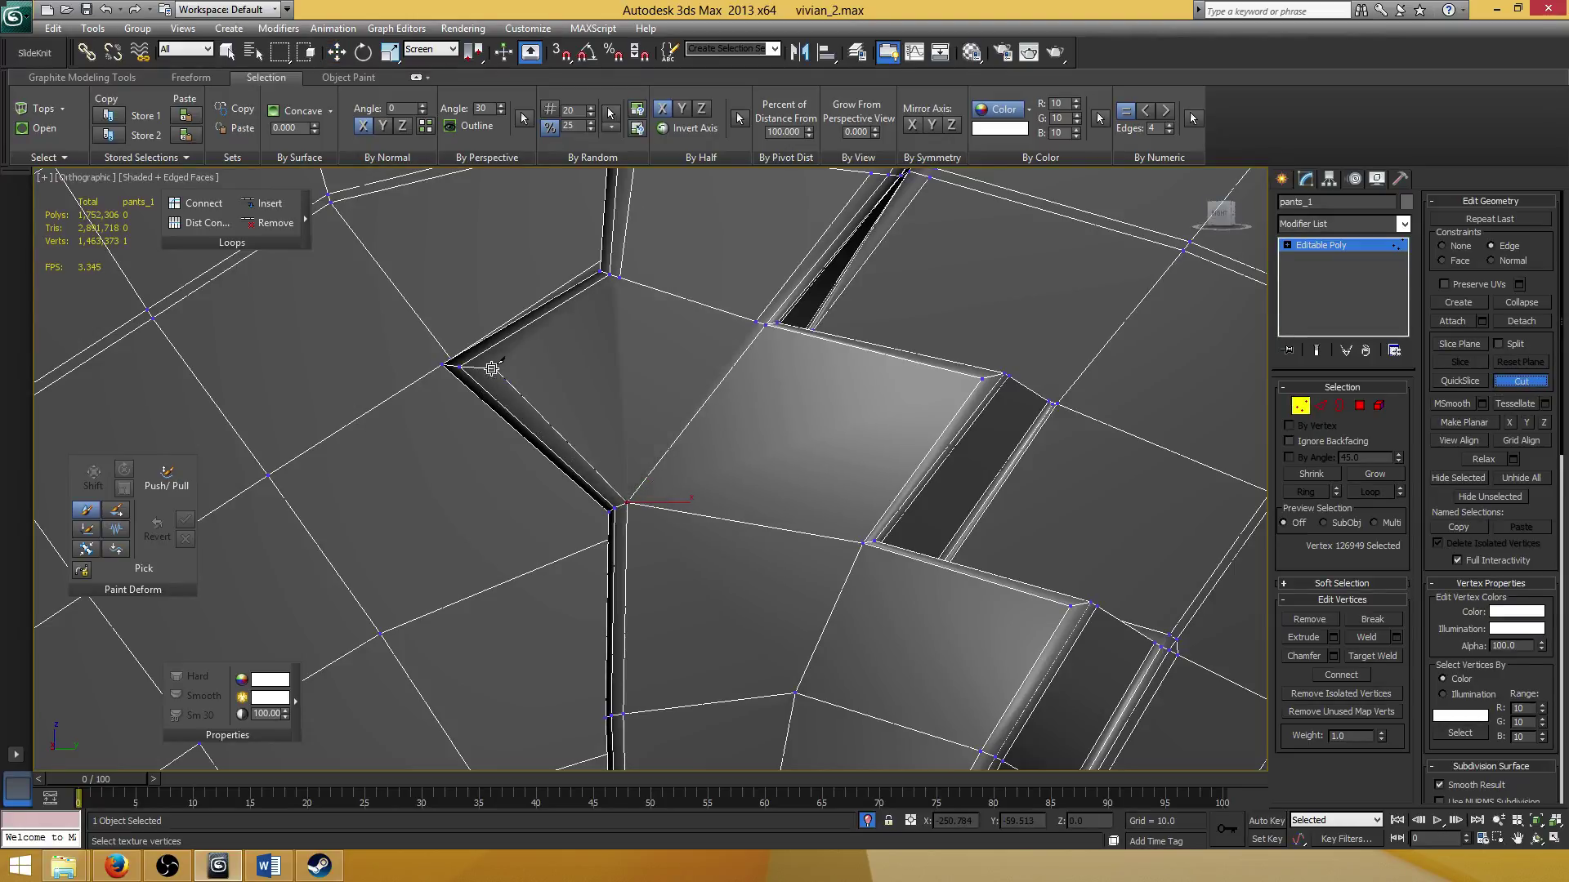
pyautogui.click(491, 368)
pyautogui.click(622, 276)
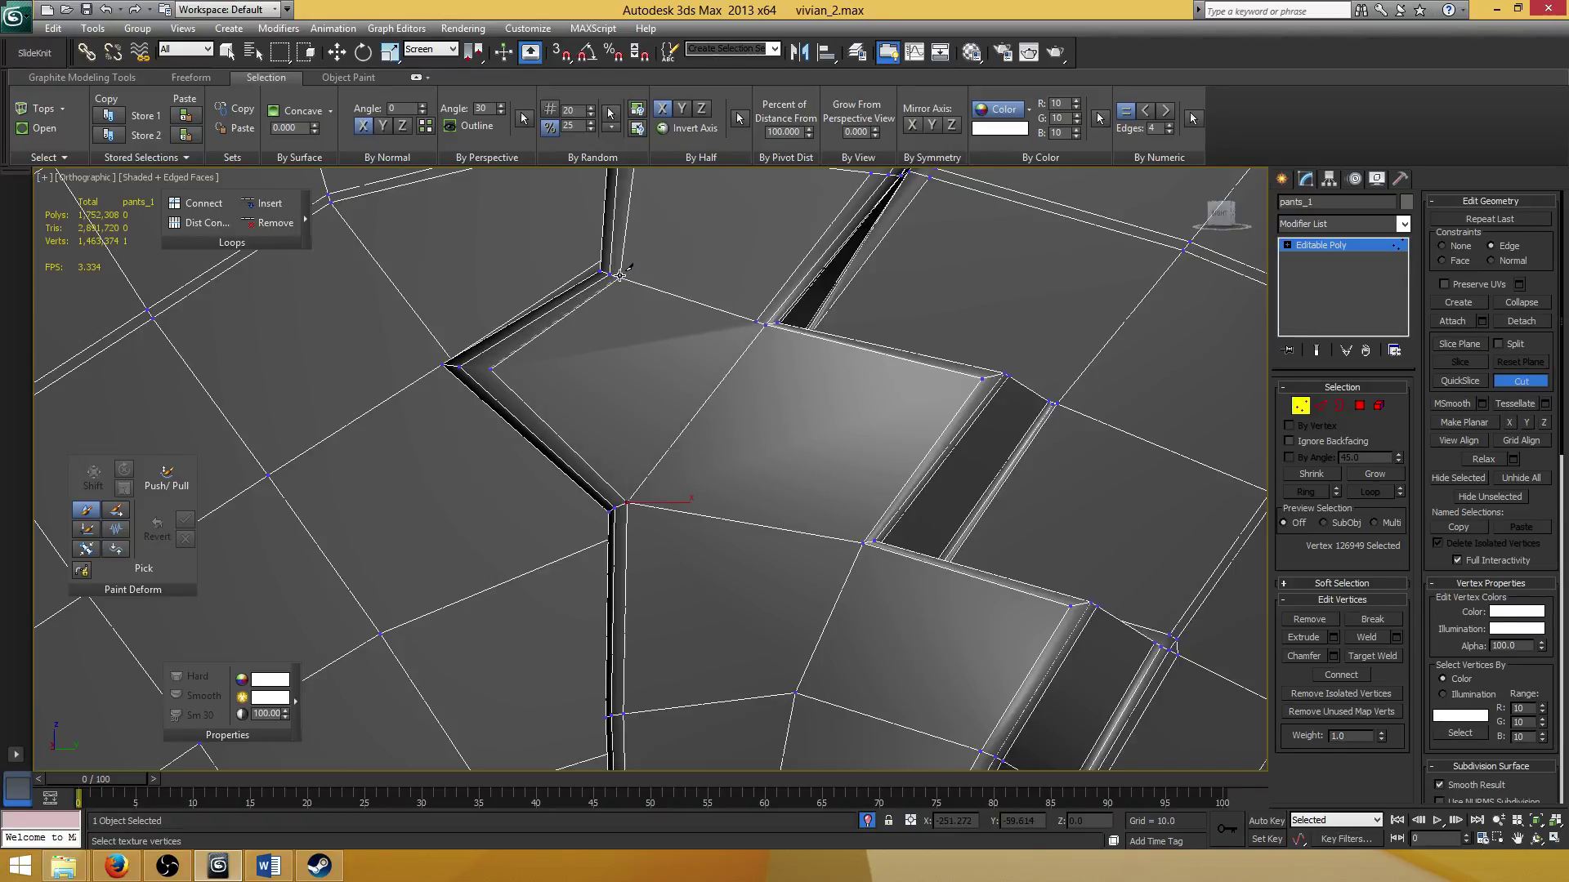
pyautogui.press('w')
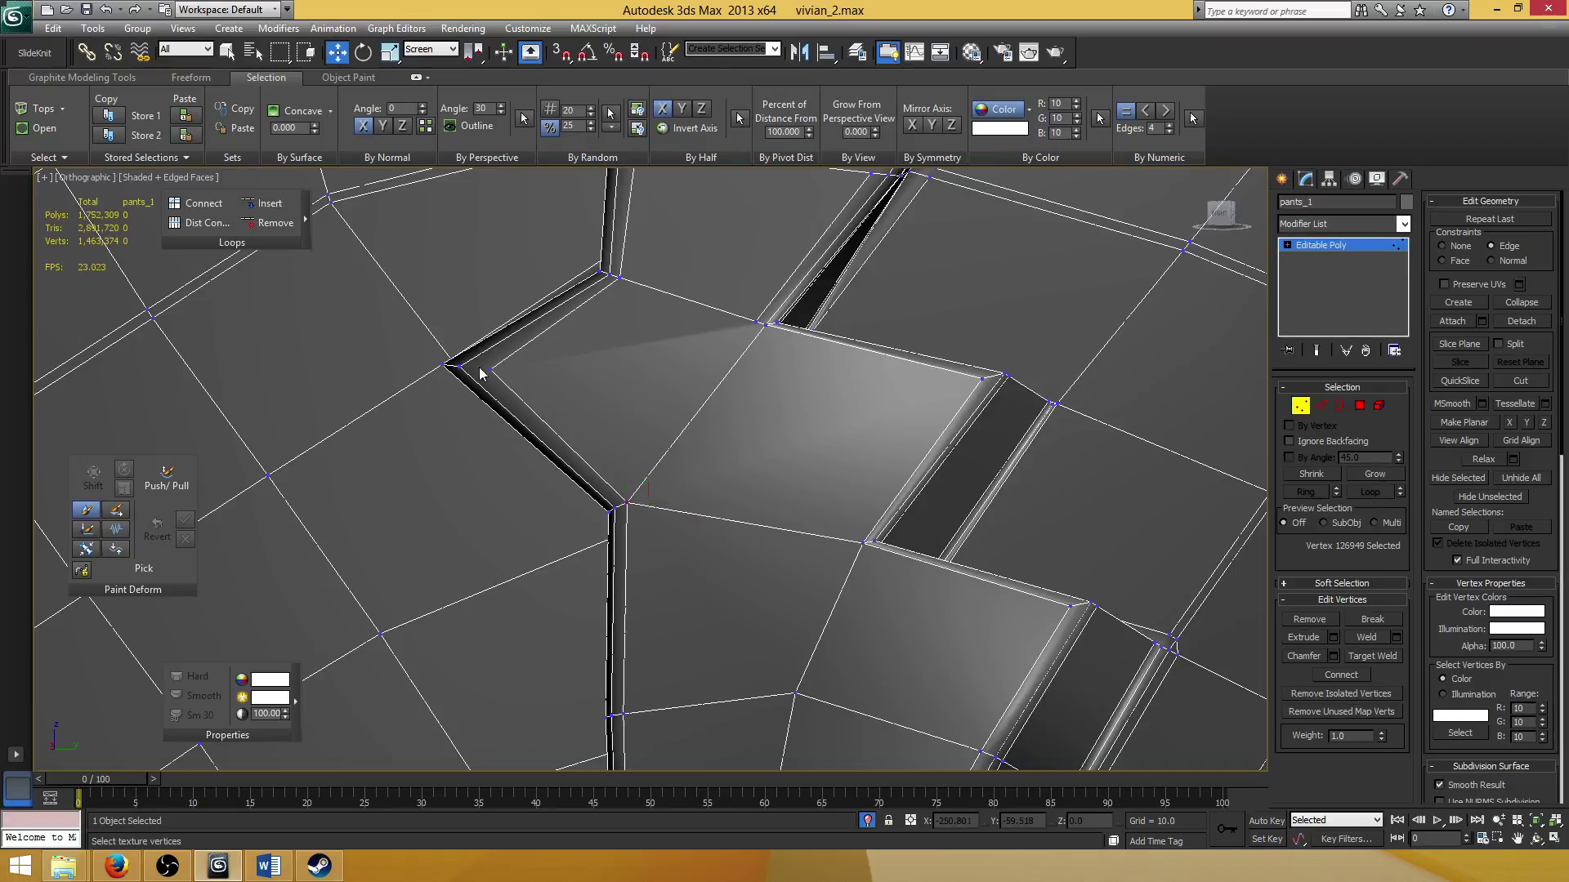
# Connect the new cut's turning vertex to the notch's outer tip vertex and slide it closer to the tip.
pyautogui.click(457, 366)
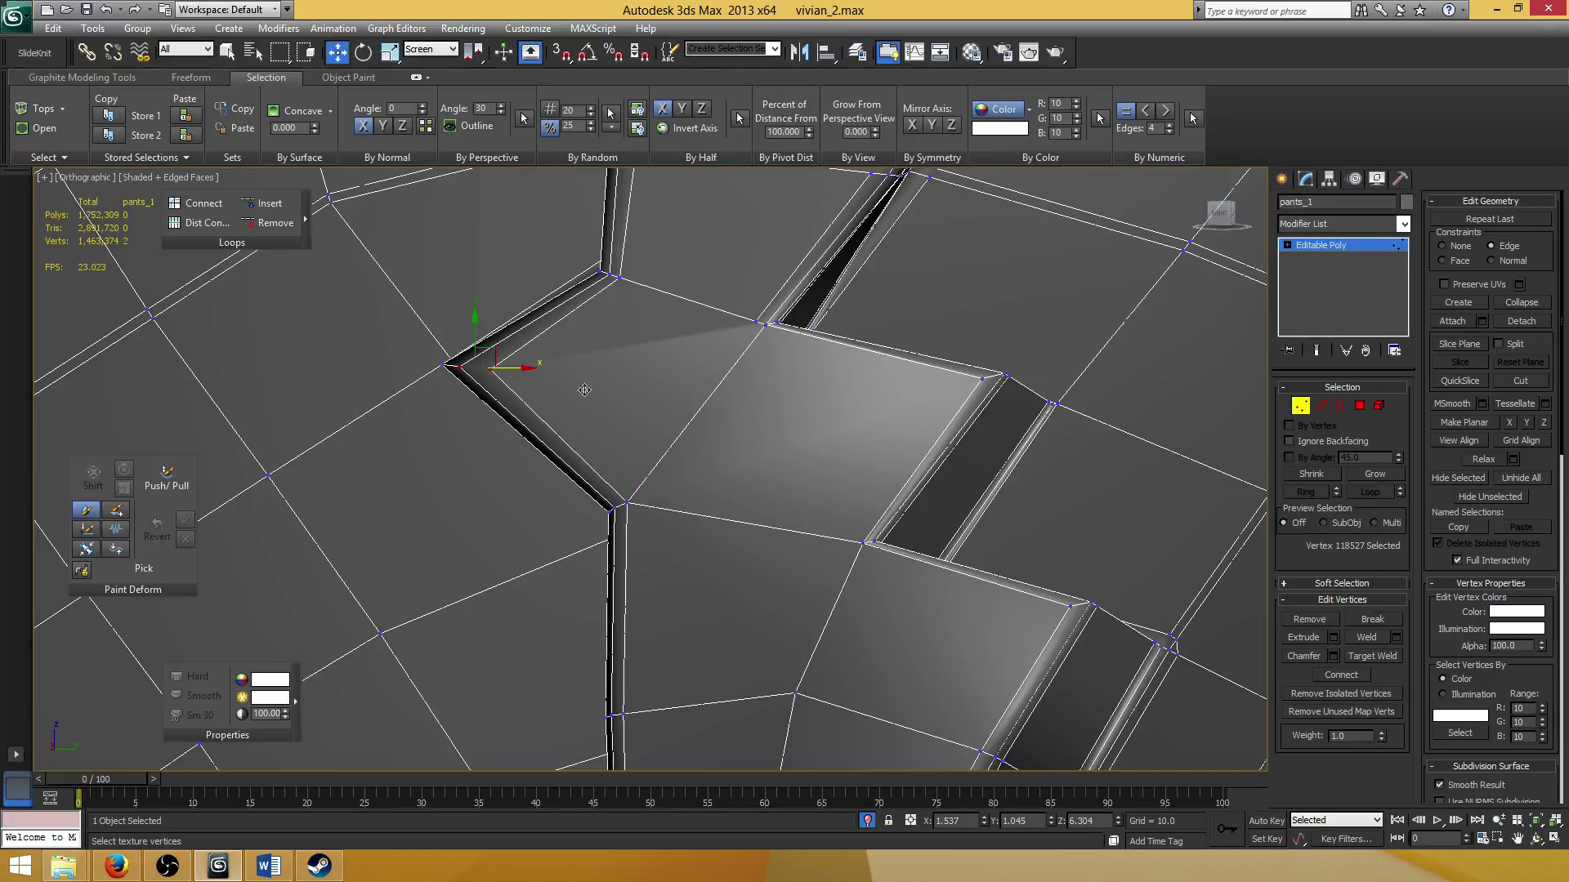
pyautogui.keyDown('alt'); pyautogui.moveTo(585, 390); pyautogui.dragTo(602, 369, button='middle'); pyautogui.keyUp('alt')
pyautogui.click(1329, 678)
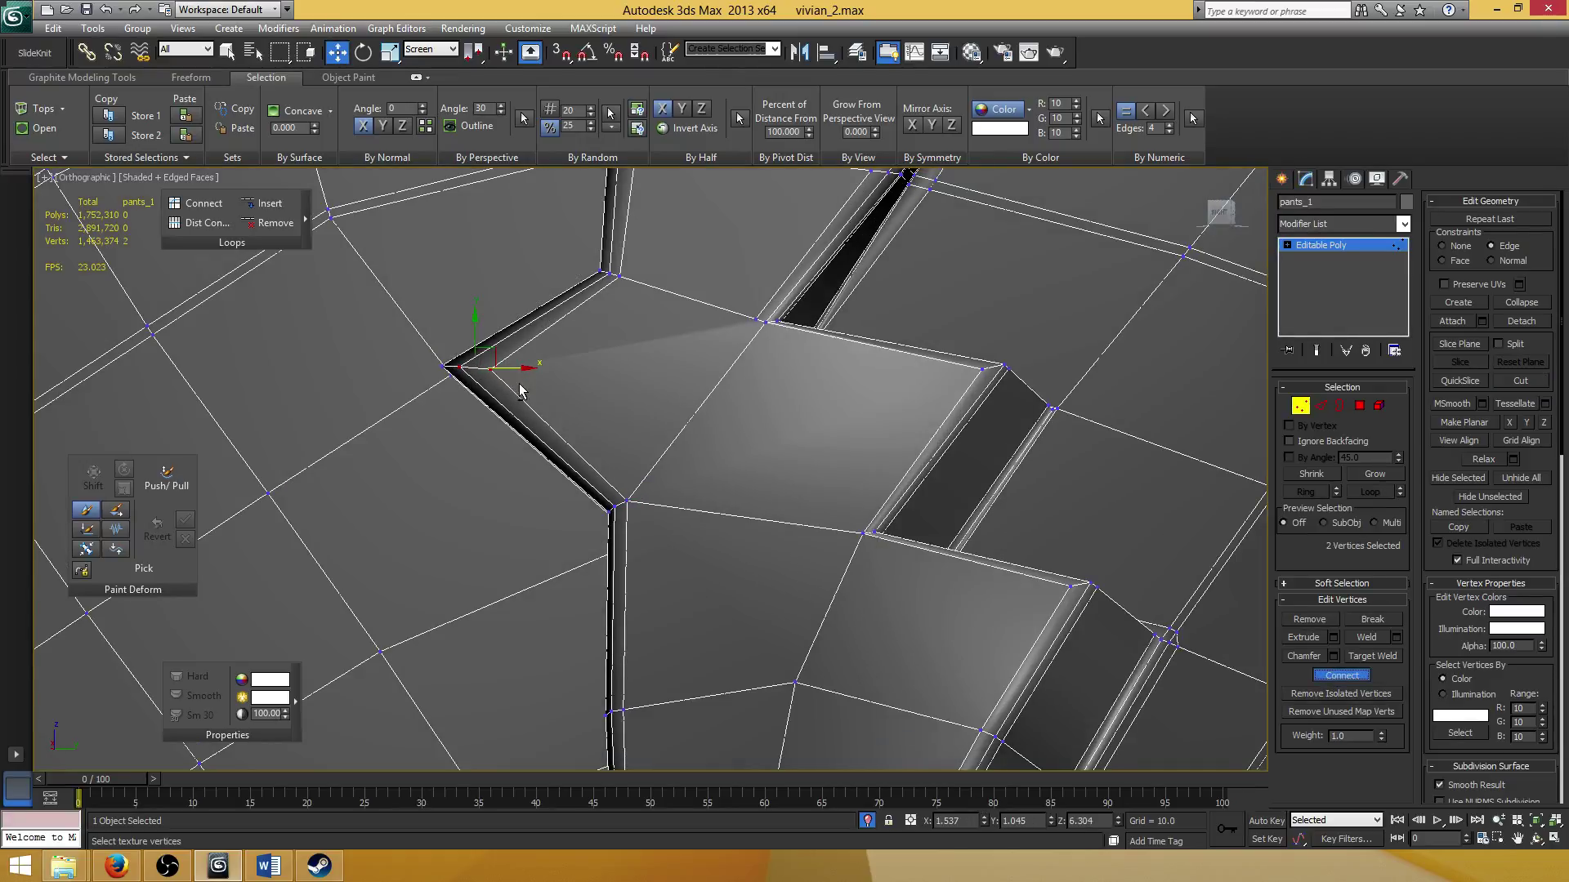
pyautogui.click(534, 404)
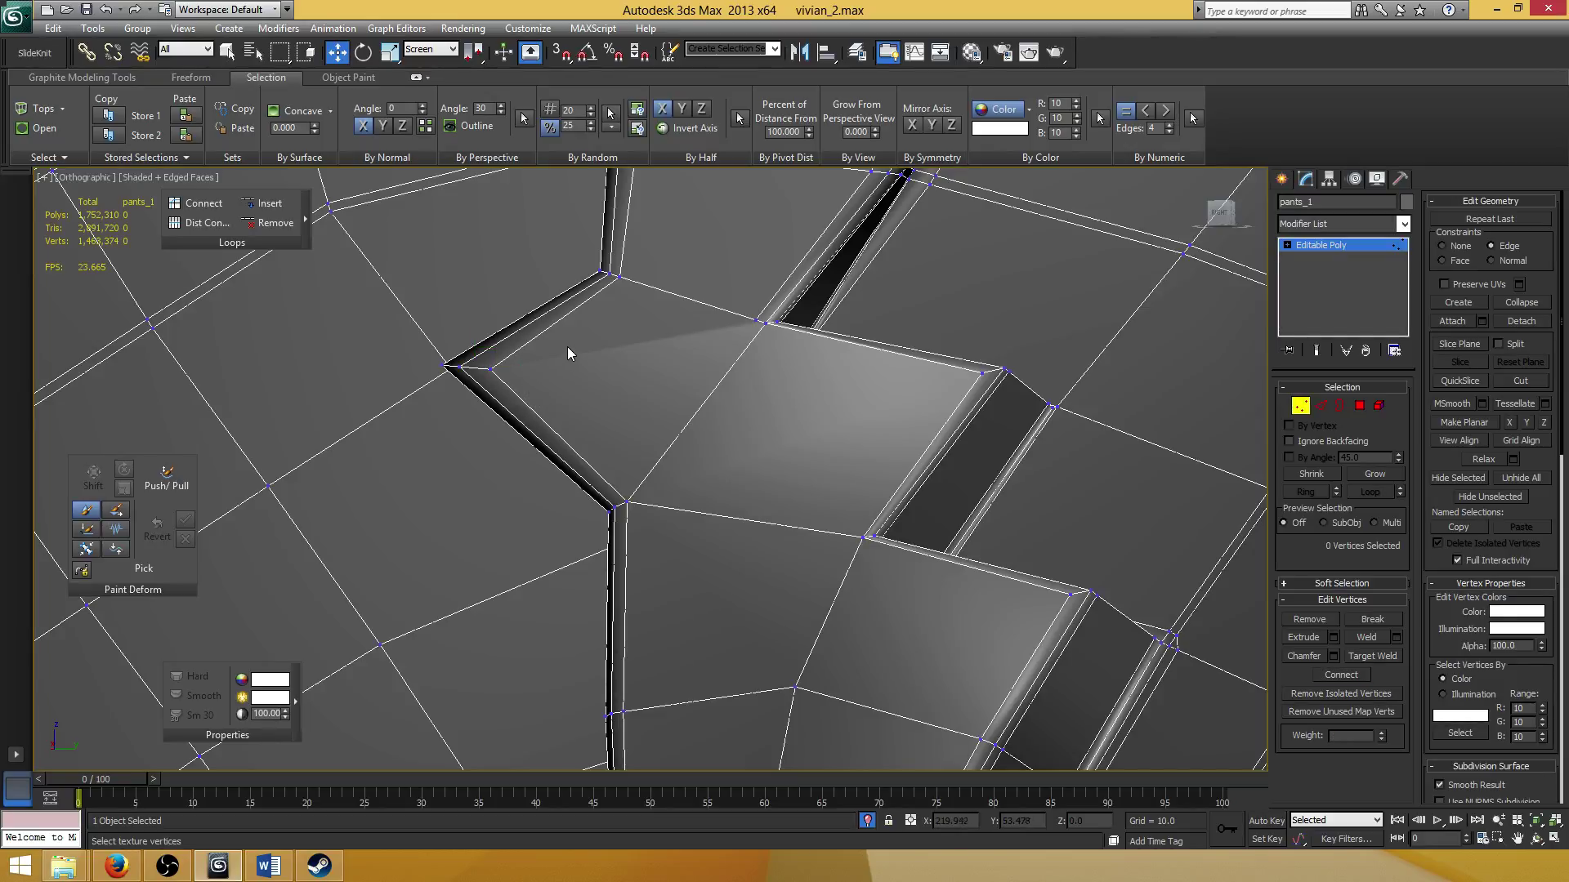
pyautogui.click(481, 368)
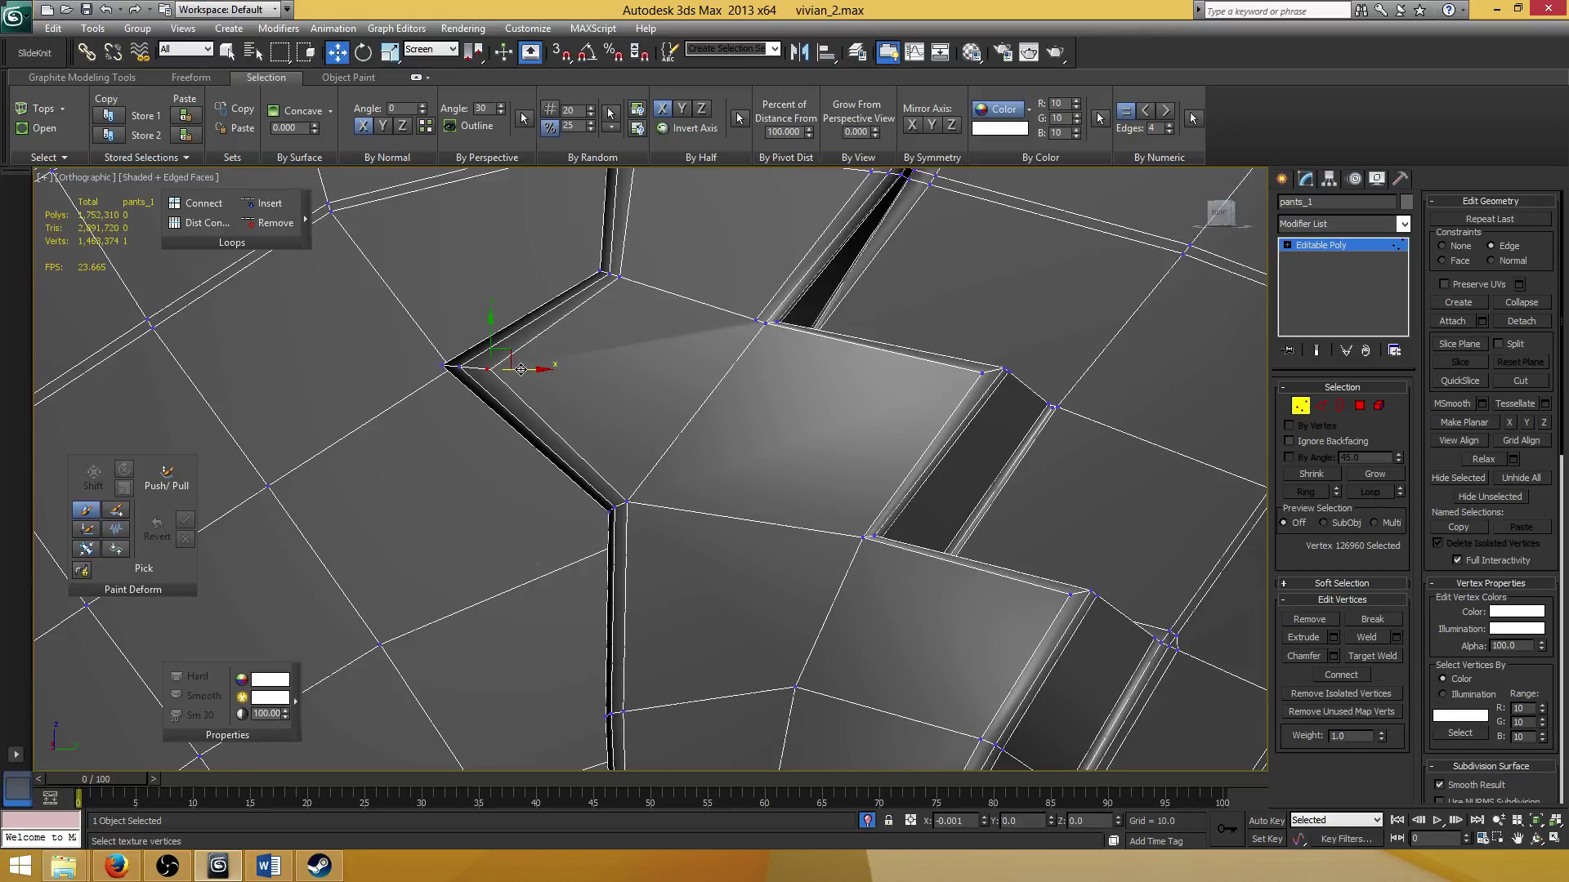
pyautogui.moveTo(520, 369); pyautogui.dragTo(506, 369)
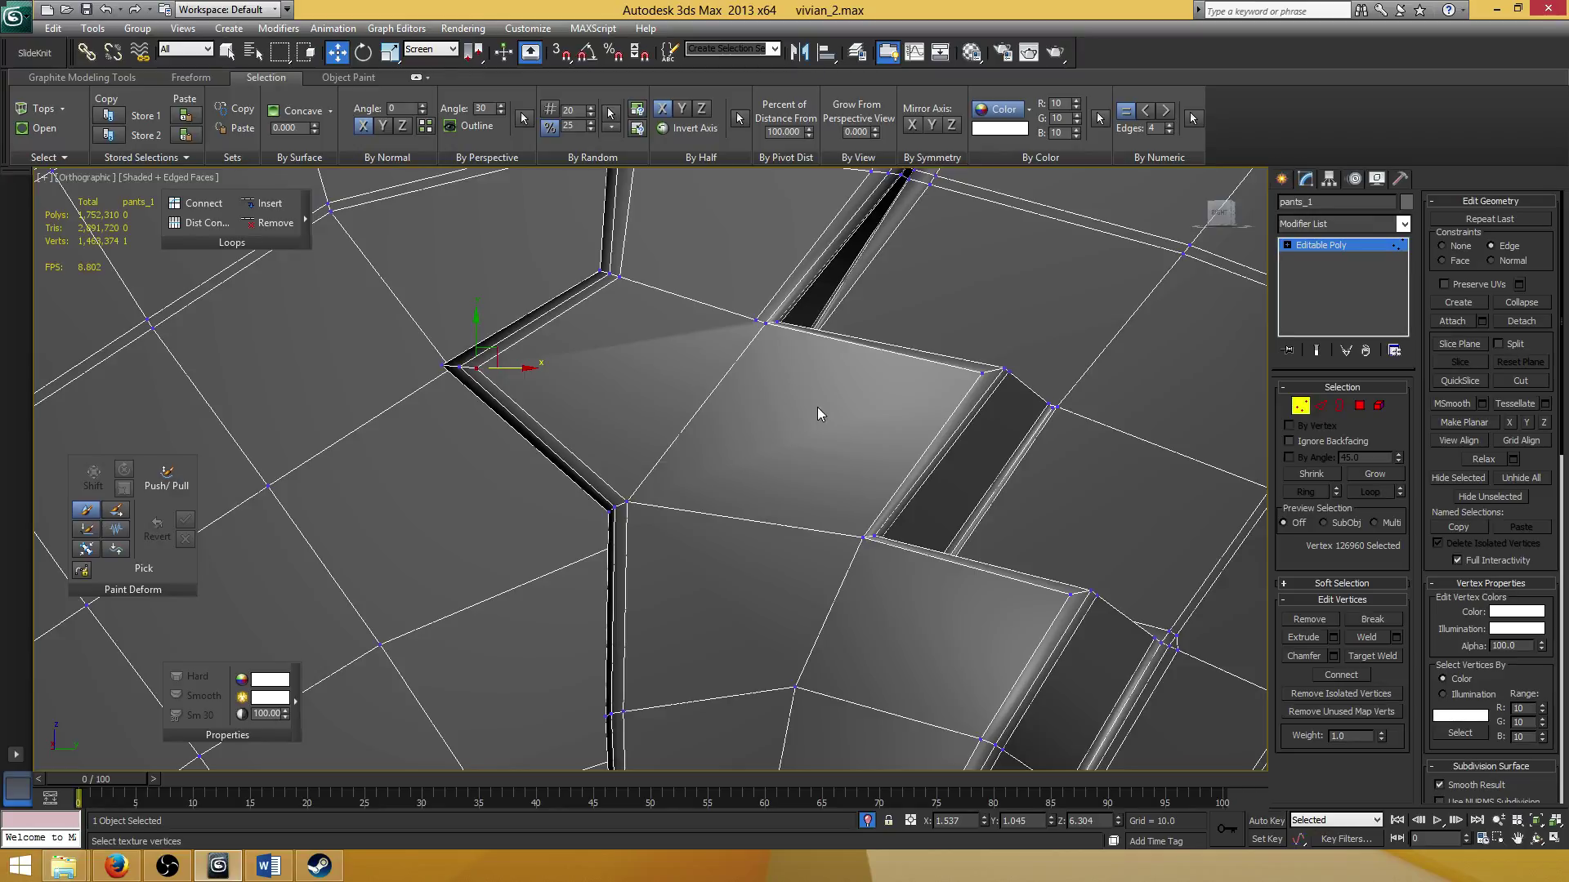
# Connect the two edges running from the notch's lower corner to the groove's inner step corners with one segment.
pyautogui.scroll(-5, 833, 390)
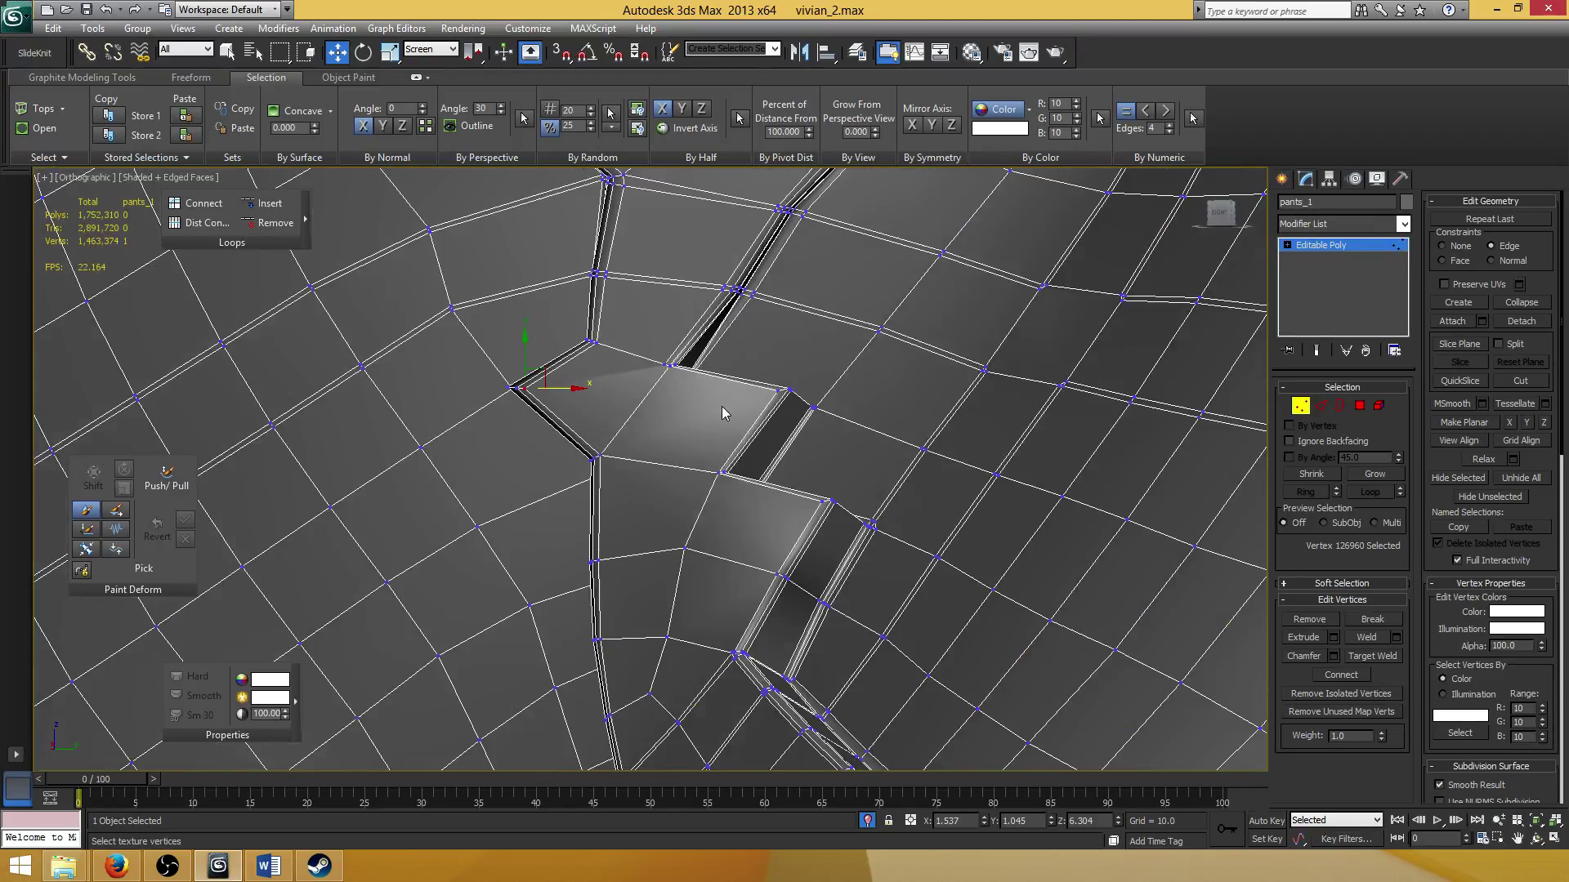
pyautogui.scroll(4, 645, 478)
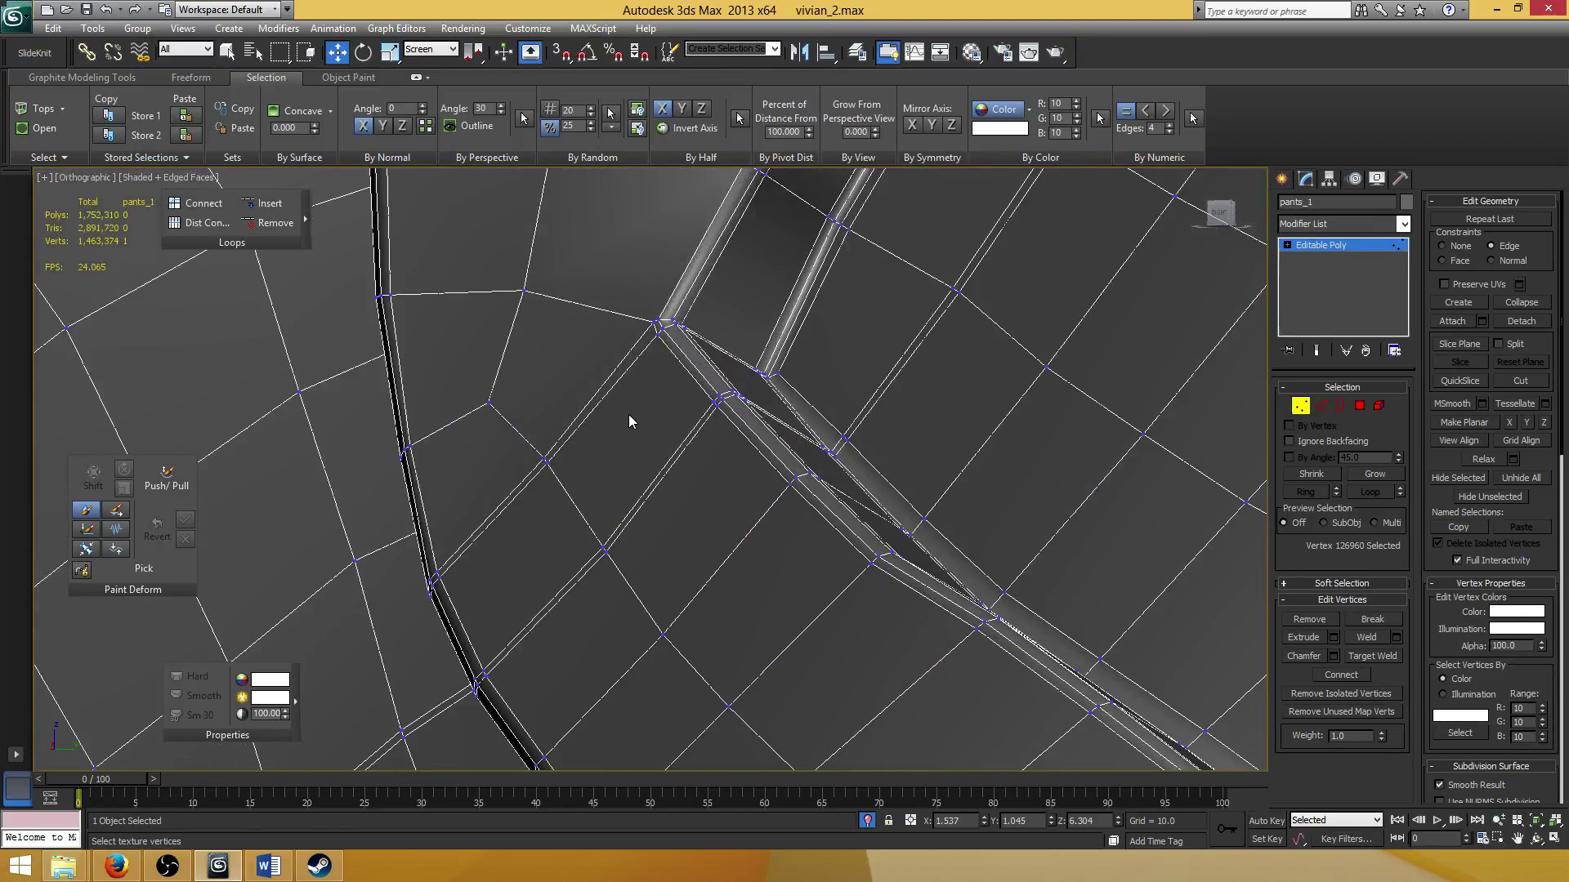
pyautogui.keyDown('alt'); pyautogui.moveTo(650, 402); pyautogui.dragTo(701, 417, button='middle'); pyautogui.keyUp('alt')
pyautogui.keyDown('alt'); pyautogui.moveTo(719, 352); pyautogui.dragTo(585, 525, button='middle'); pyautogui.keyUp('alt')
pyautogui.press('2')
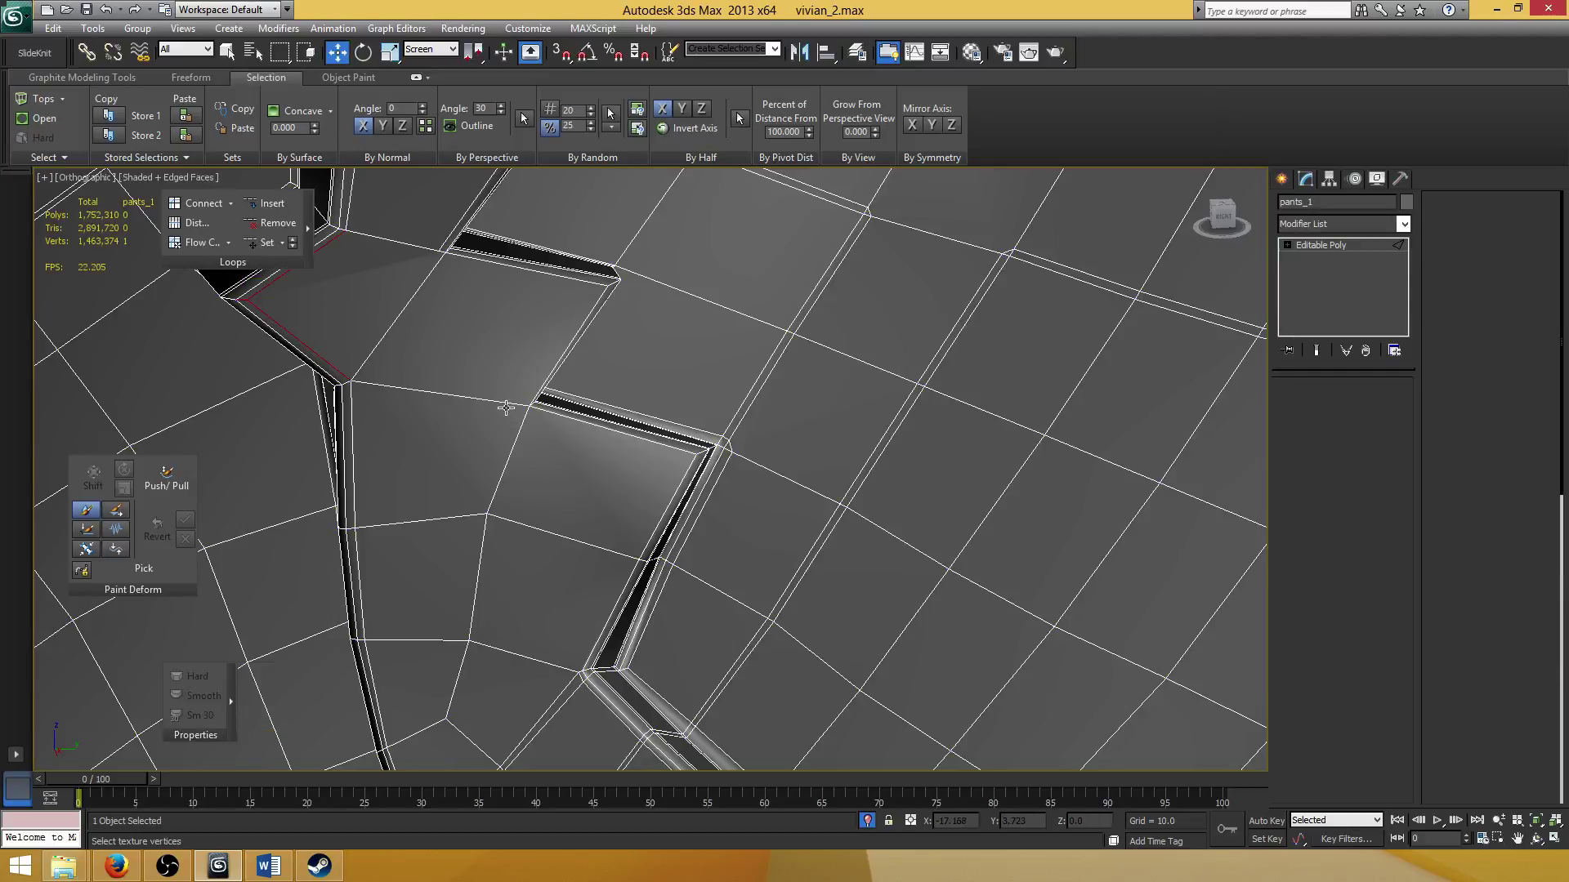
pyautogui.click(444, 261)
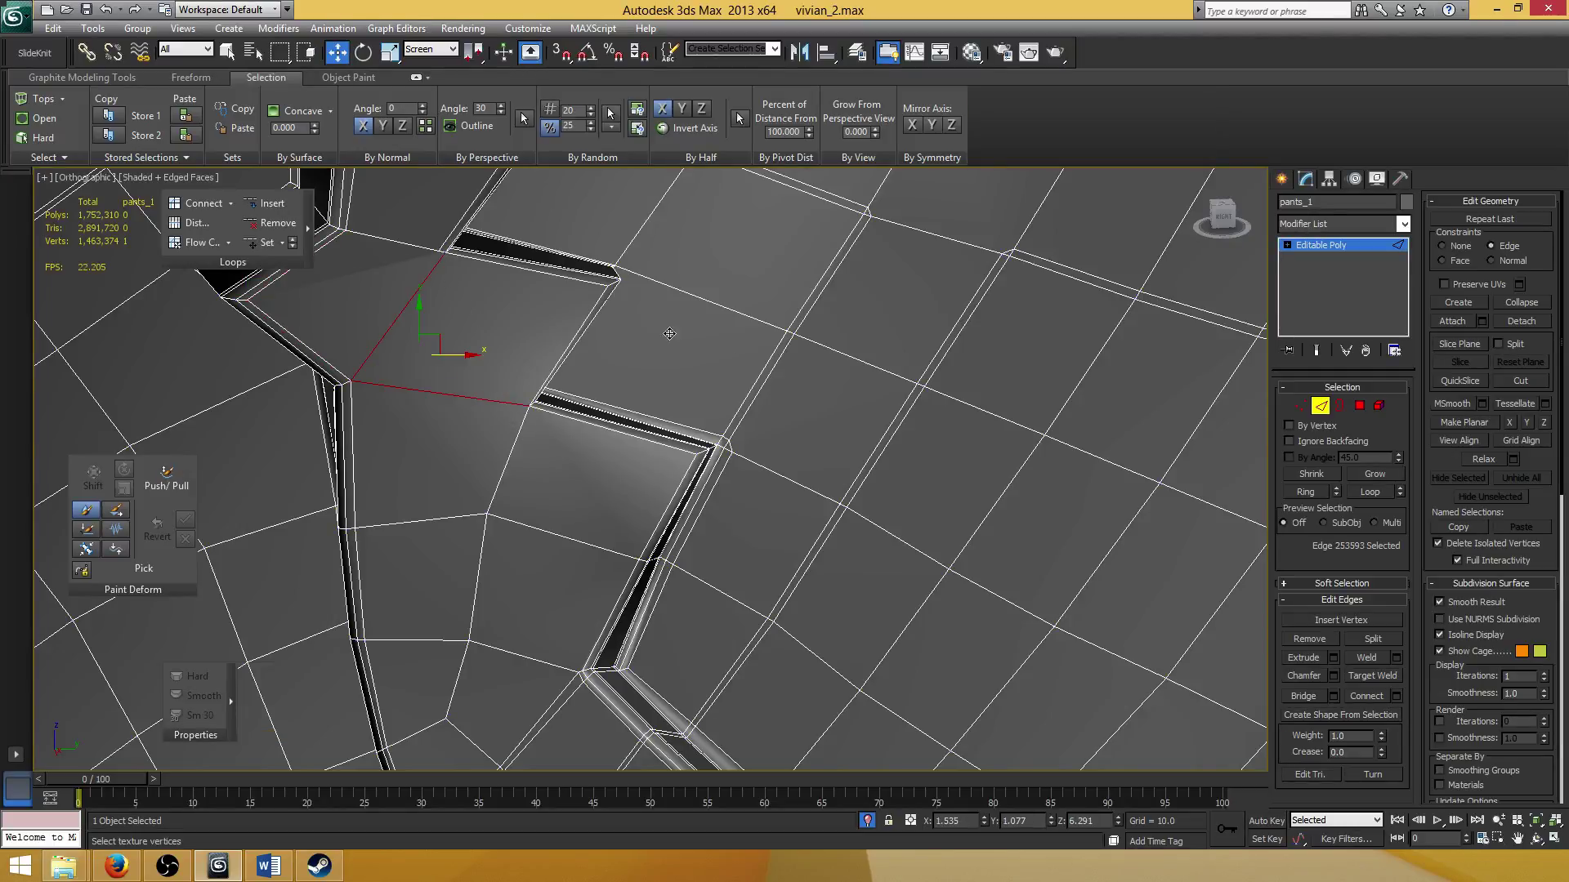
pyautogui.moveTo(727, 368); pyautogui.dragTo(711, 399, button='middle')
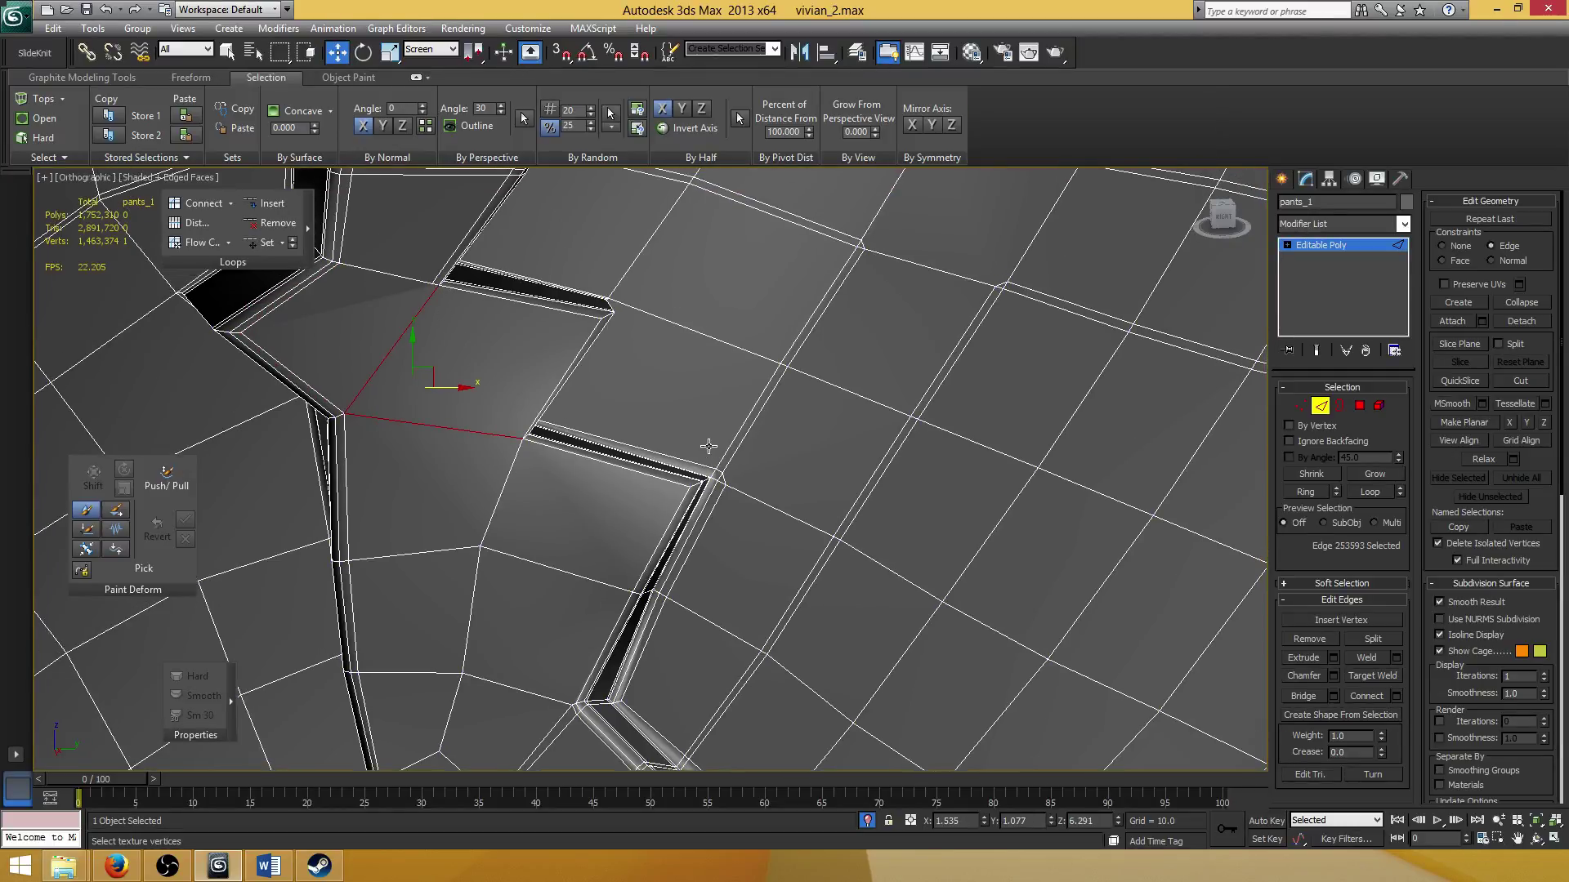
pyautogui.click(1397, 696)
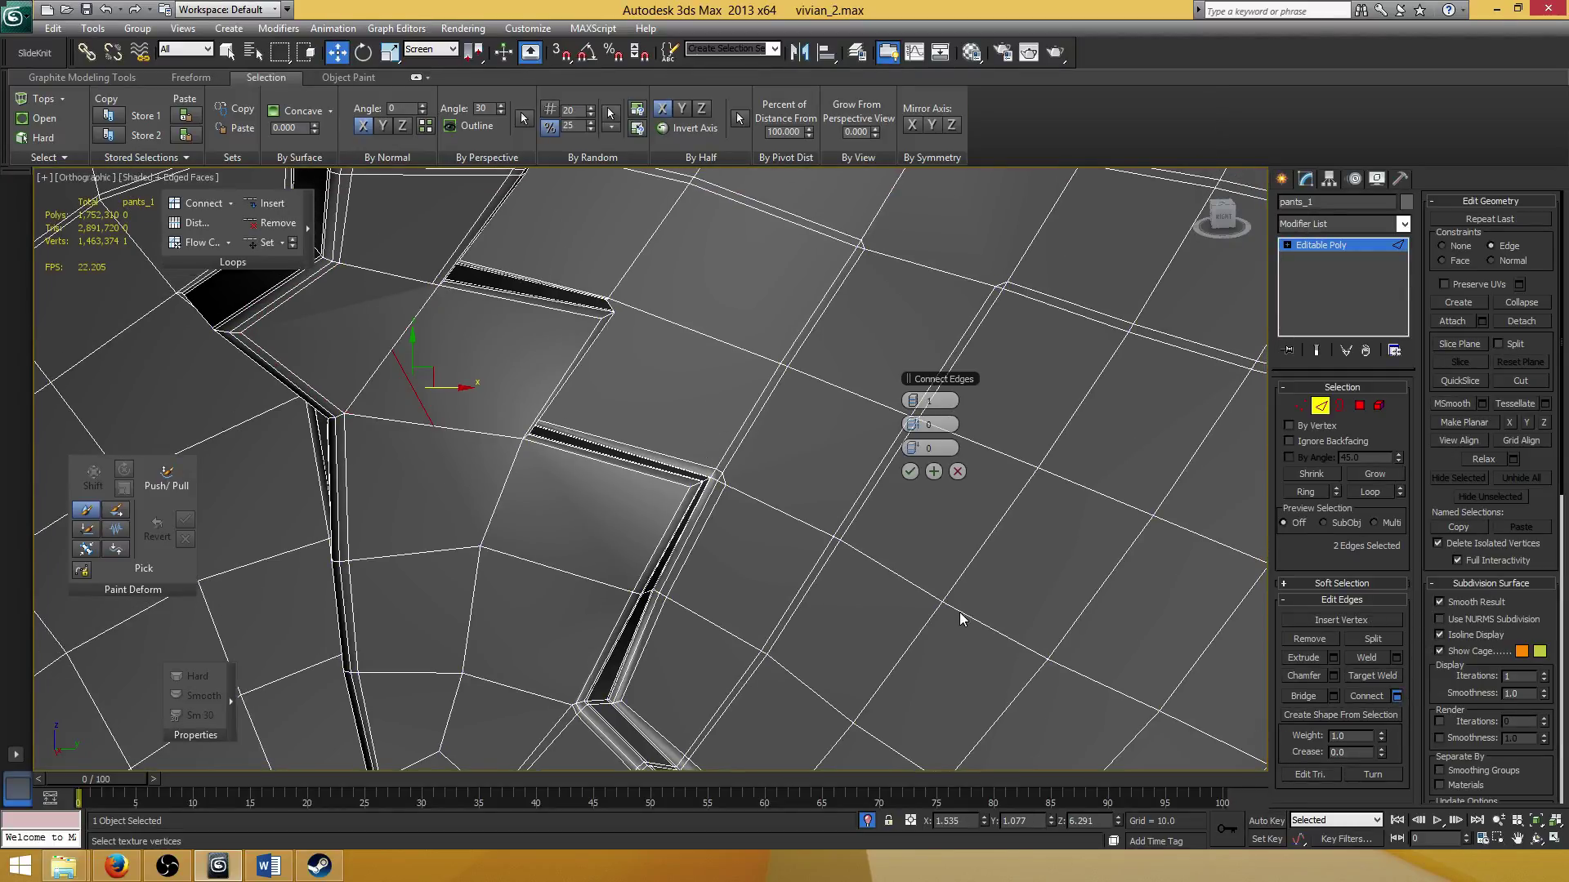
pyautogui.click(909, 472)
# Slide both end vertices of the new segment along their edges, close to the groove's two inner step corners.
pyautogui.press('1')
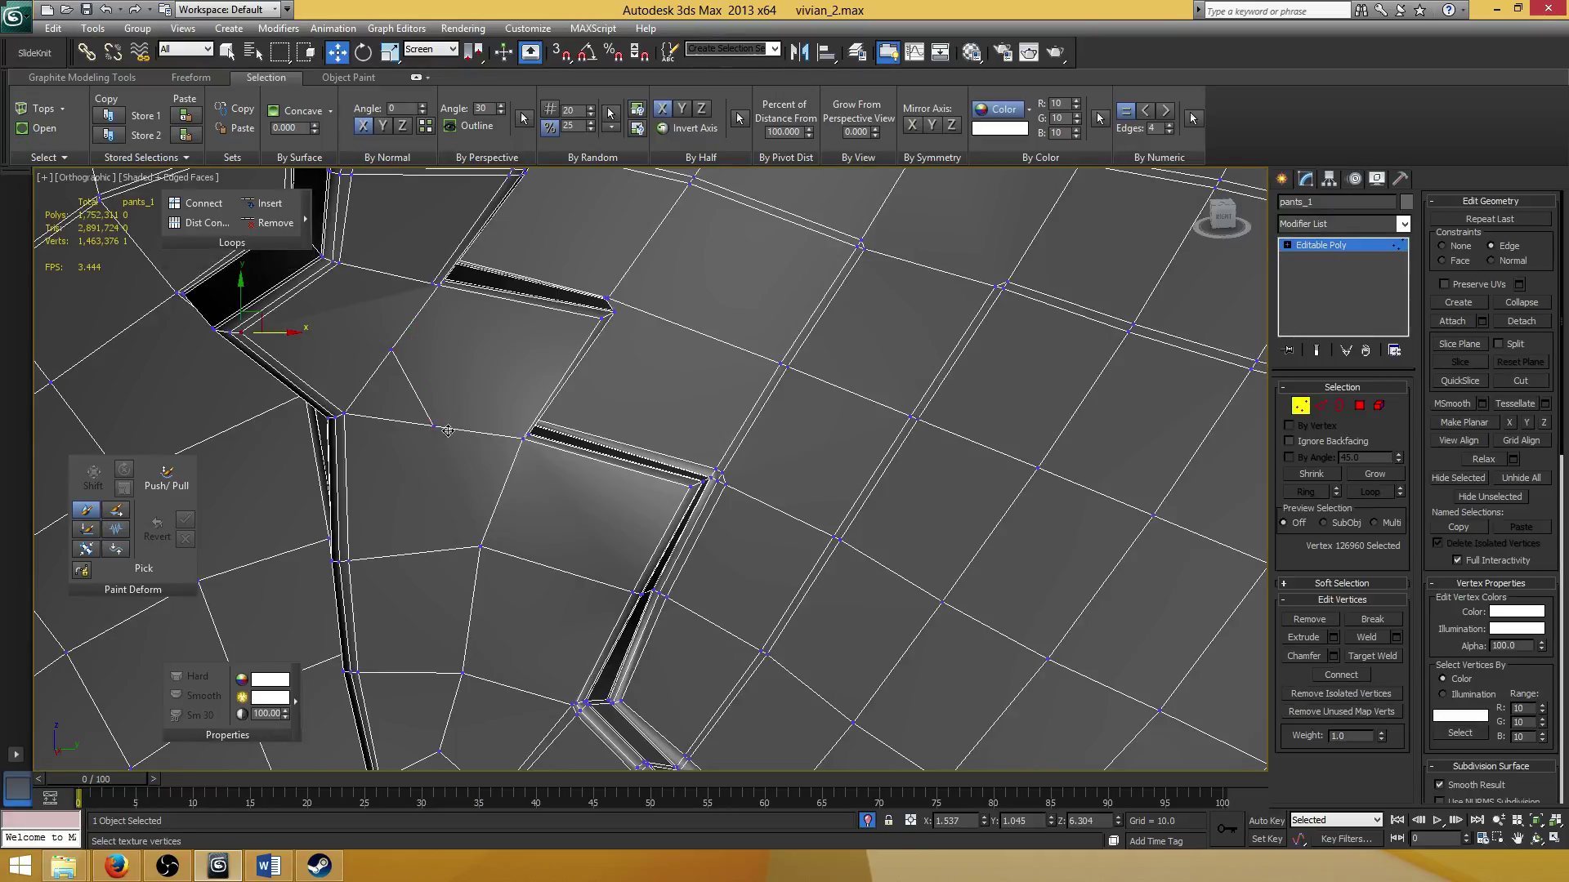
pyautogui.click(435, 426)
pyautogui.moveTo(476, 424); pyautogui.dragTo(550, 411)
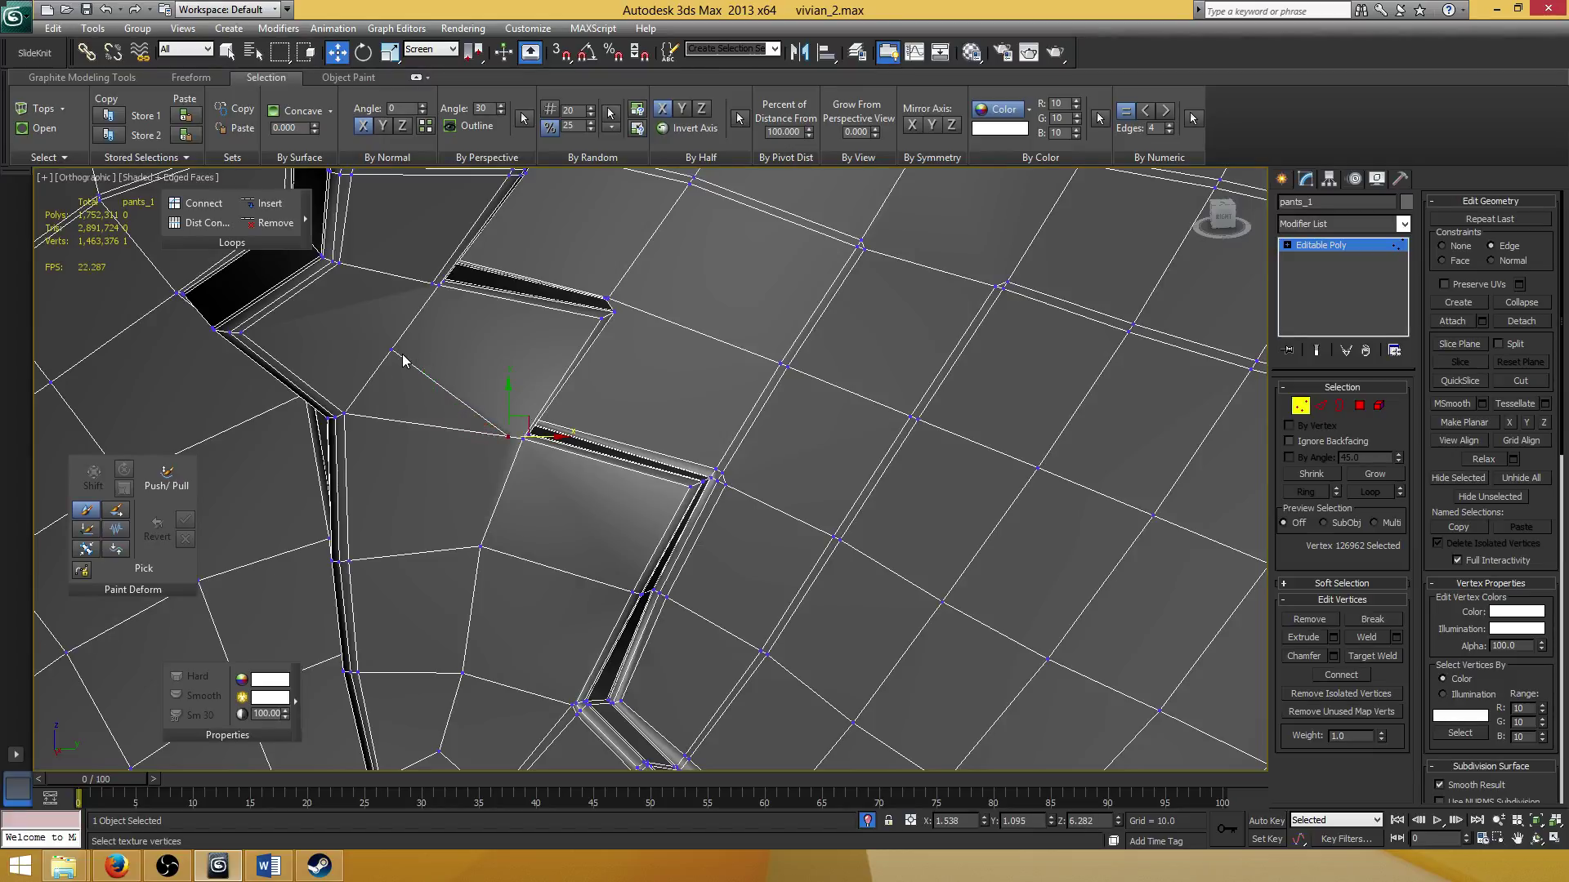
pyautogui.moveTo(395, 351); pyautogui.dragTo(432, 268)
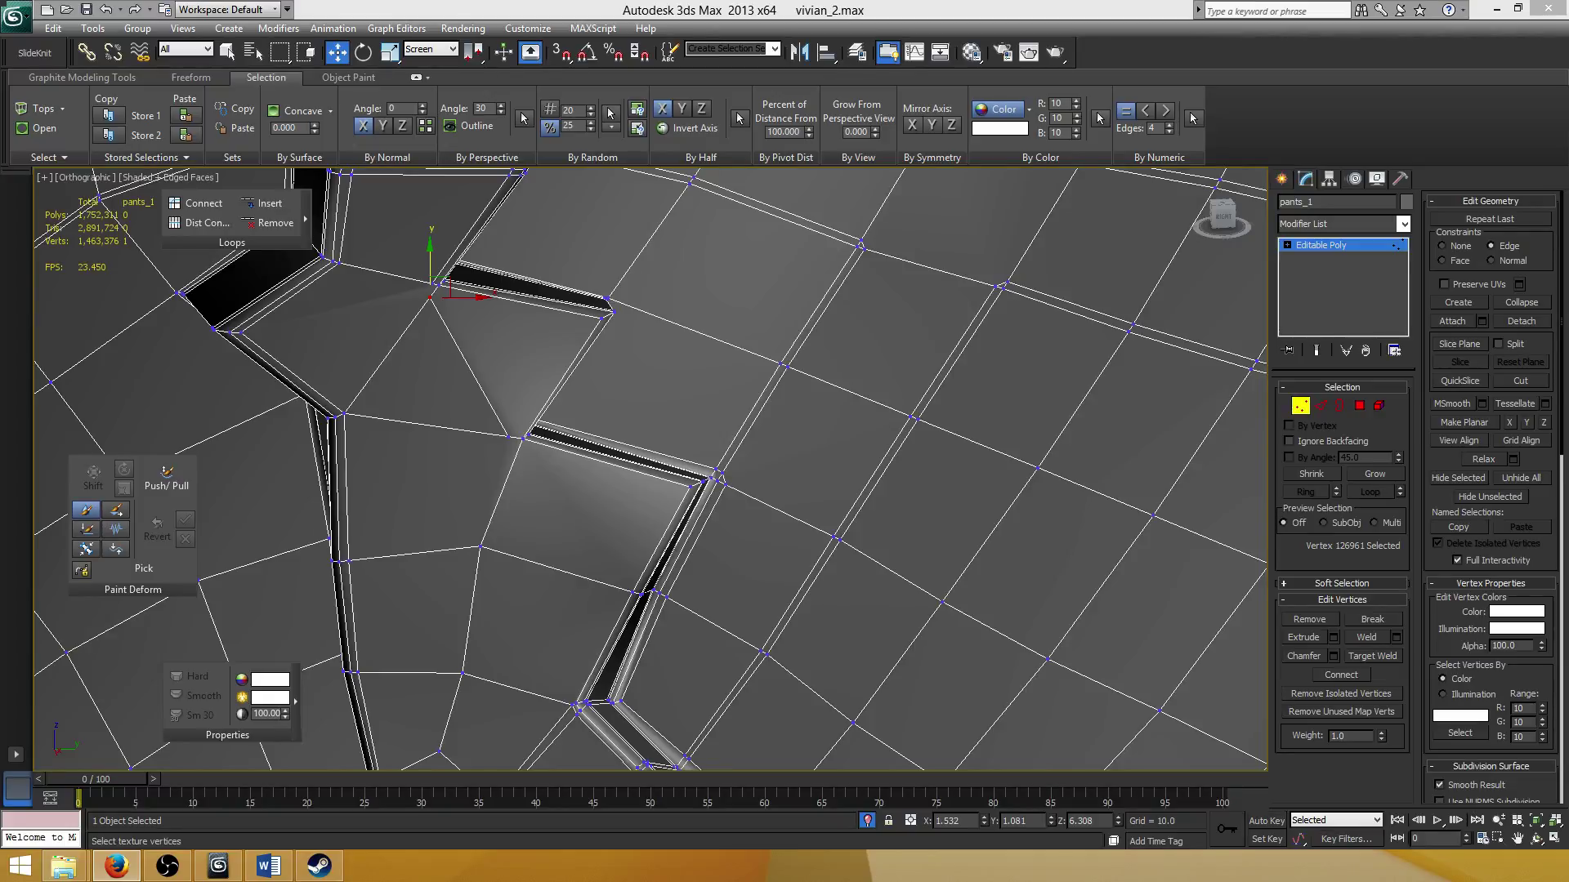
# Connect the new diagonal edge and the face's upper border edge along the groove step with one segment.
pyautogui.moveTo(552, 346); pyautogui.dragTo(536, 353, button='middle')
pyautogui.press('2')
pyautogui.click(447, 365)
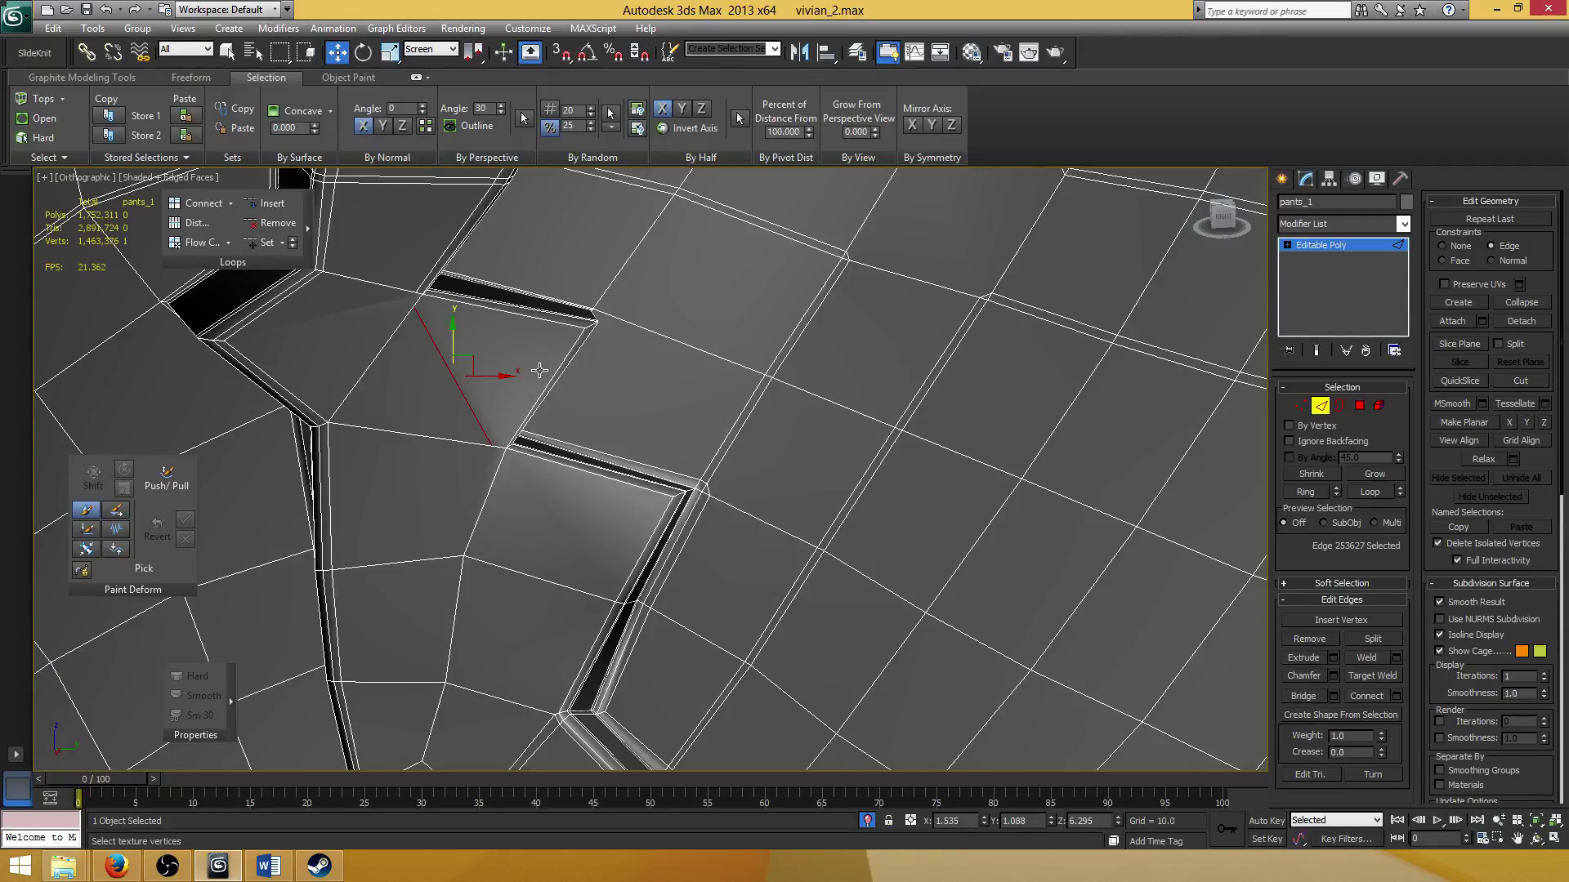
pyautogui.moveTo(544, 358); pyautogui.dragTo(541, 367, button='middle')
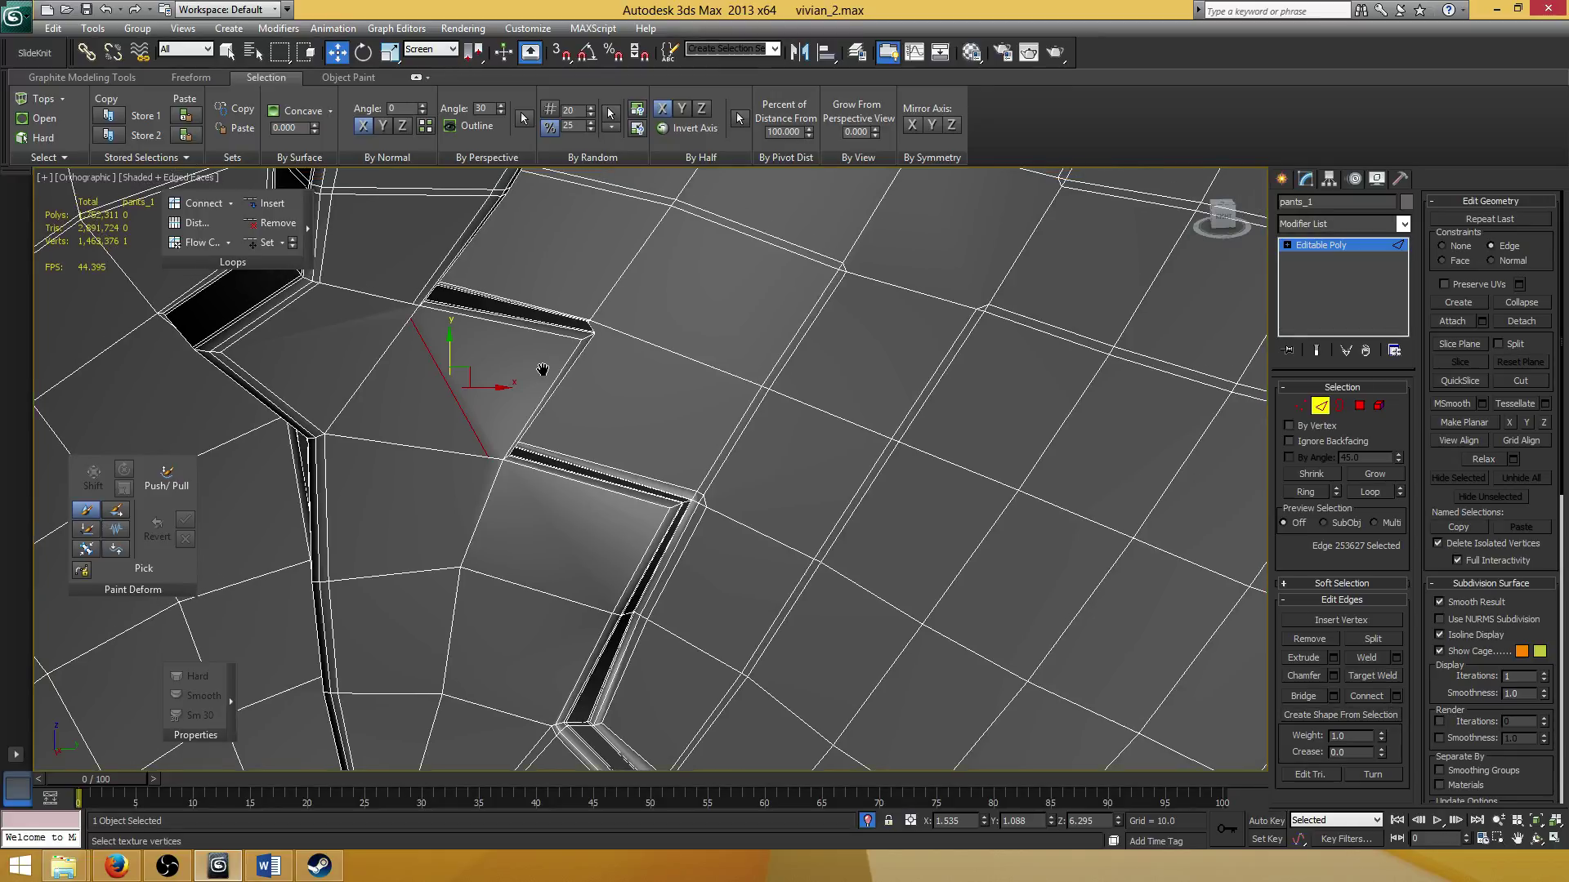
pyautogui.scroll(2, 552, 331)
pyautogui.click(529, 280)
pyautogui.keyDown('ctrl'); pyautogui.click(523, 301); pyautogui.keyUp('ctrl')
pyautogui.moveTo(522, 301); pyautogui.dragTo(603, 398, button='middle')
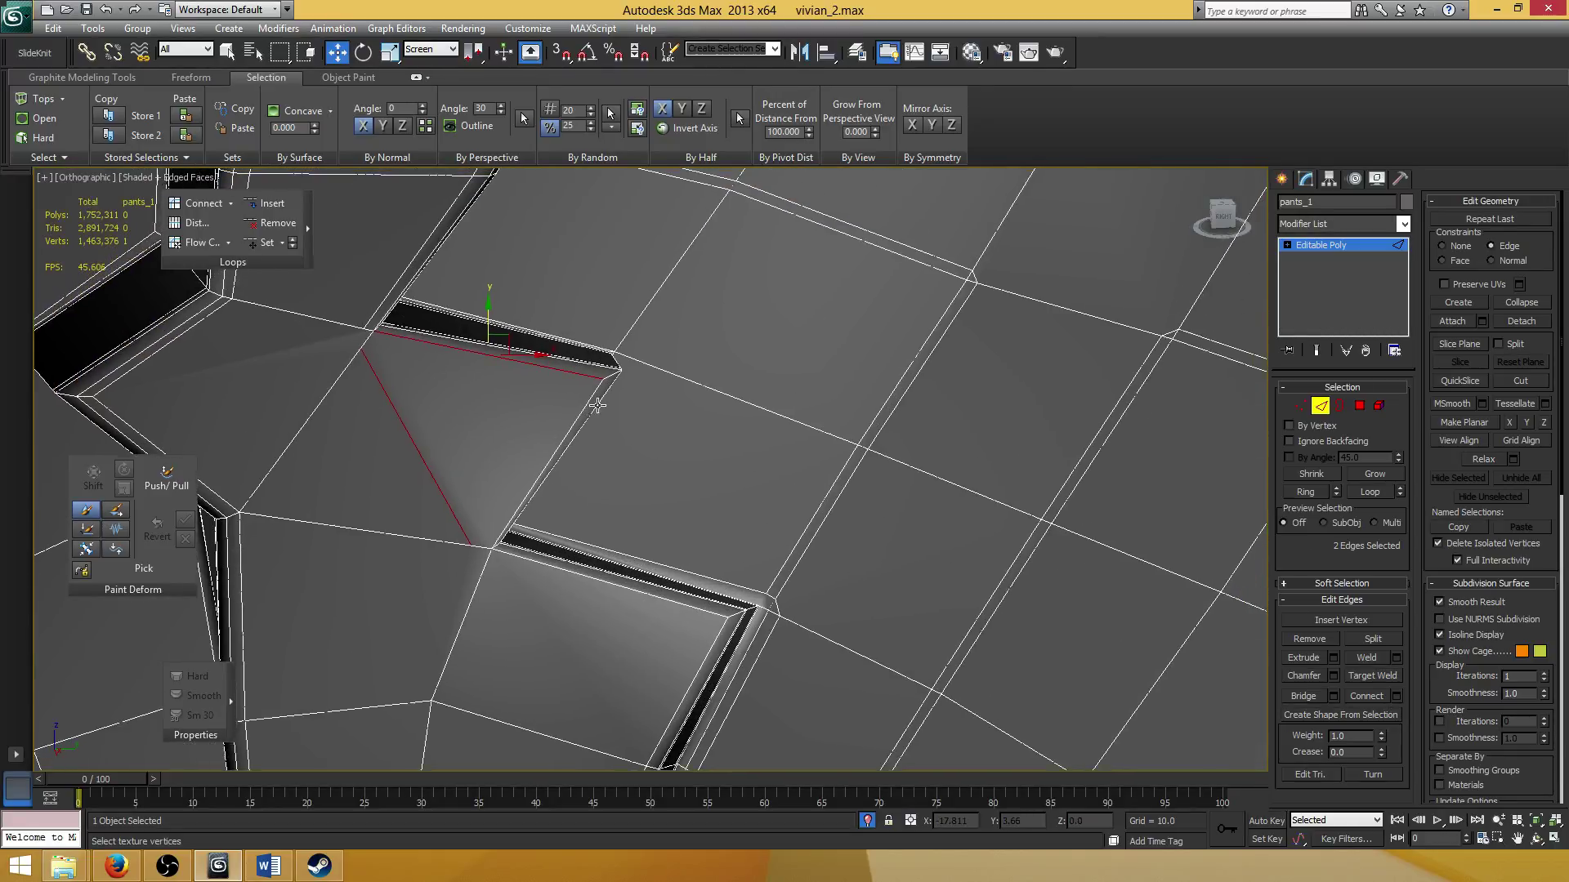
pyautogui.click(1397, 694)
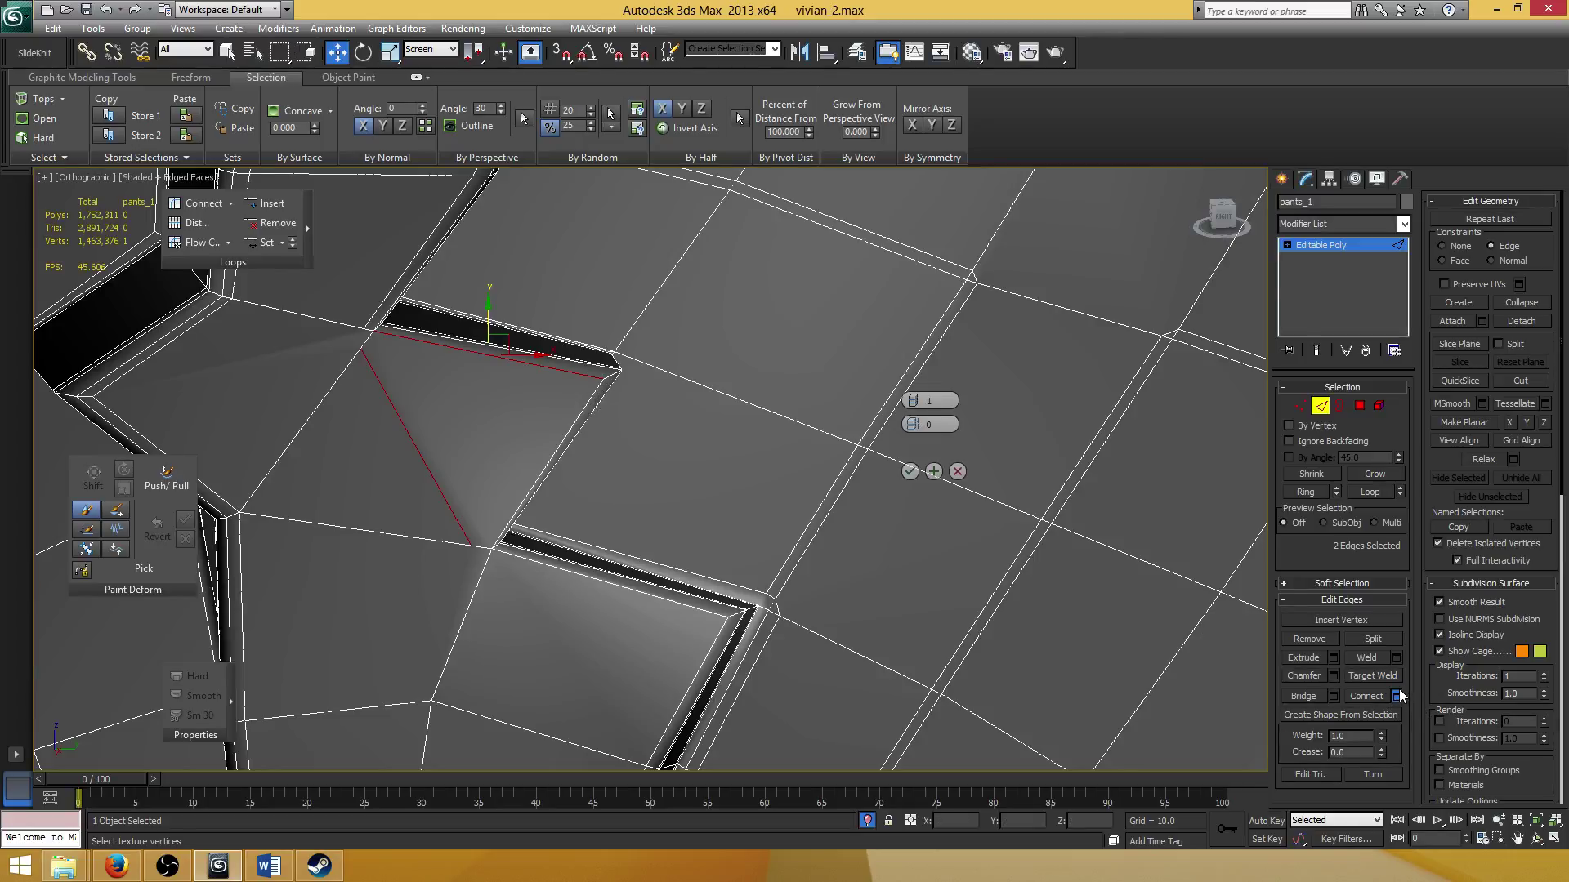
pyautogui.click(909, 469)
# Target-weld the new vertex on the upper border edge onto the face's corner vertex at the groove step's outer corner.
pyautogui.press('1')
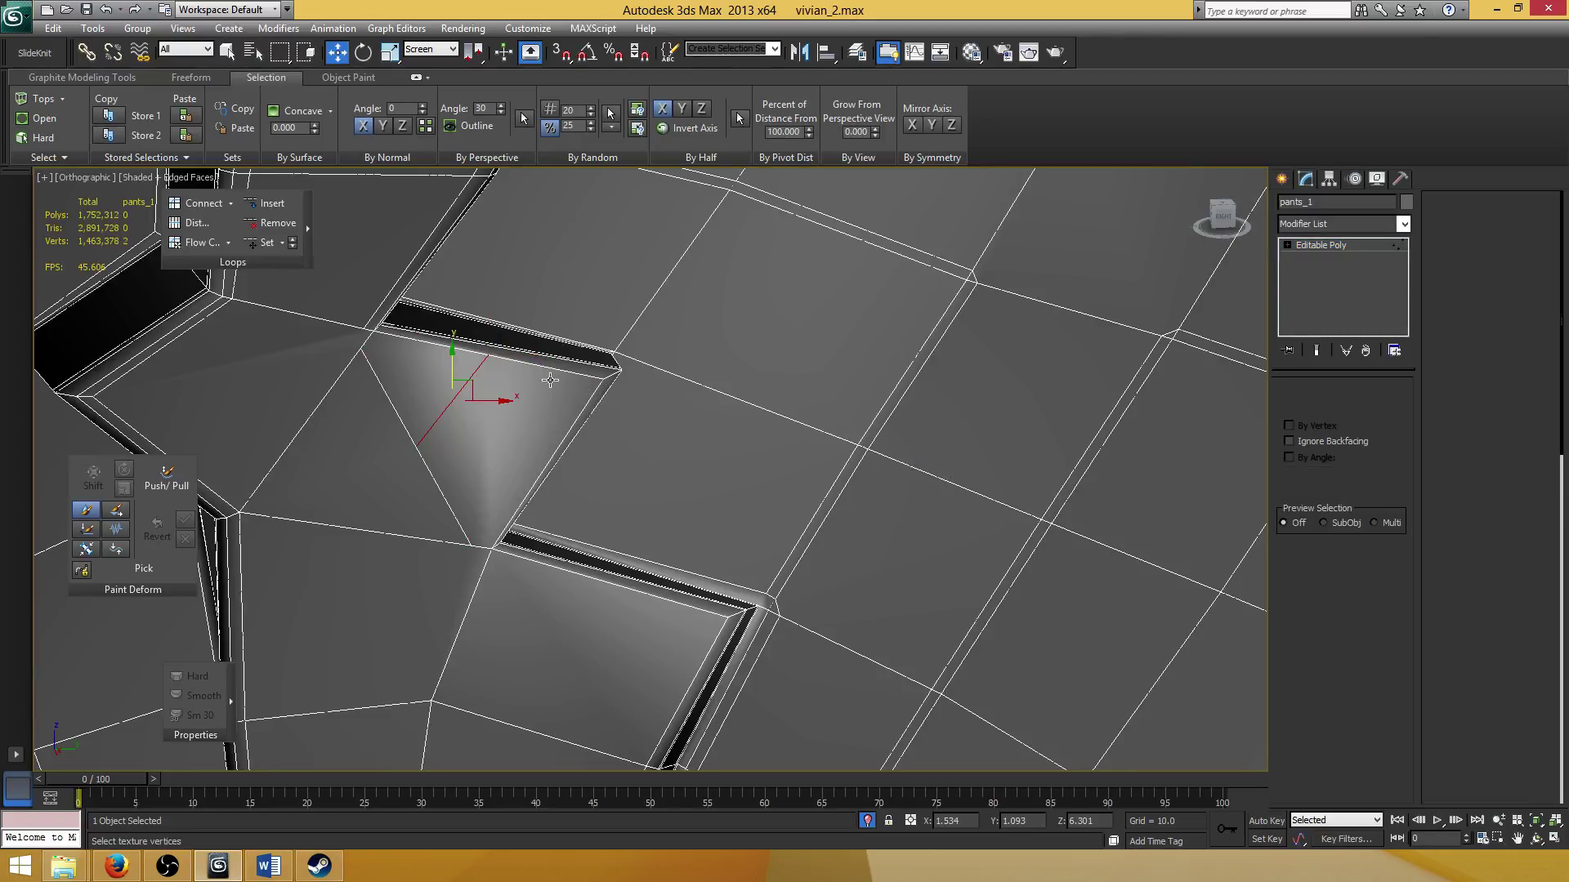
pyautogui.click(488, 356)
pyautogui.click(1373, 664)
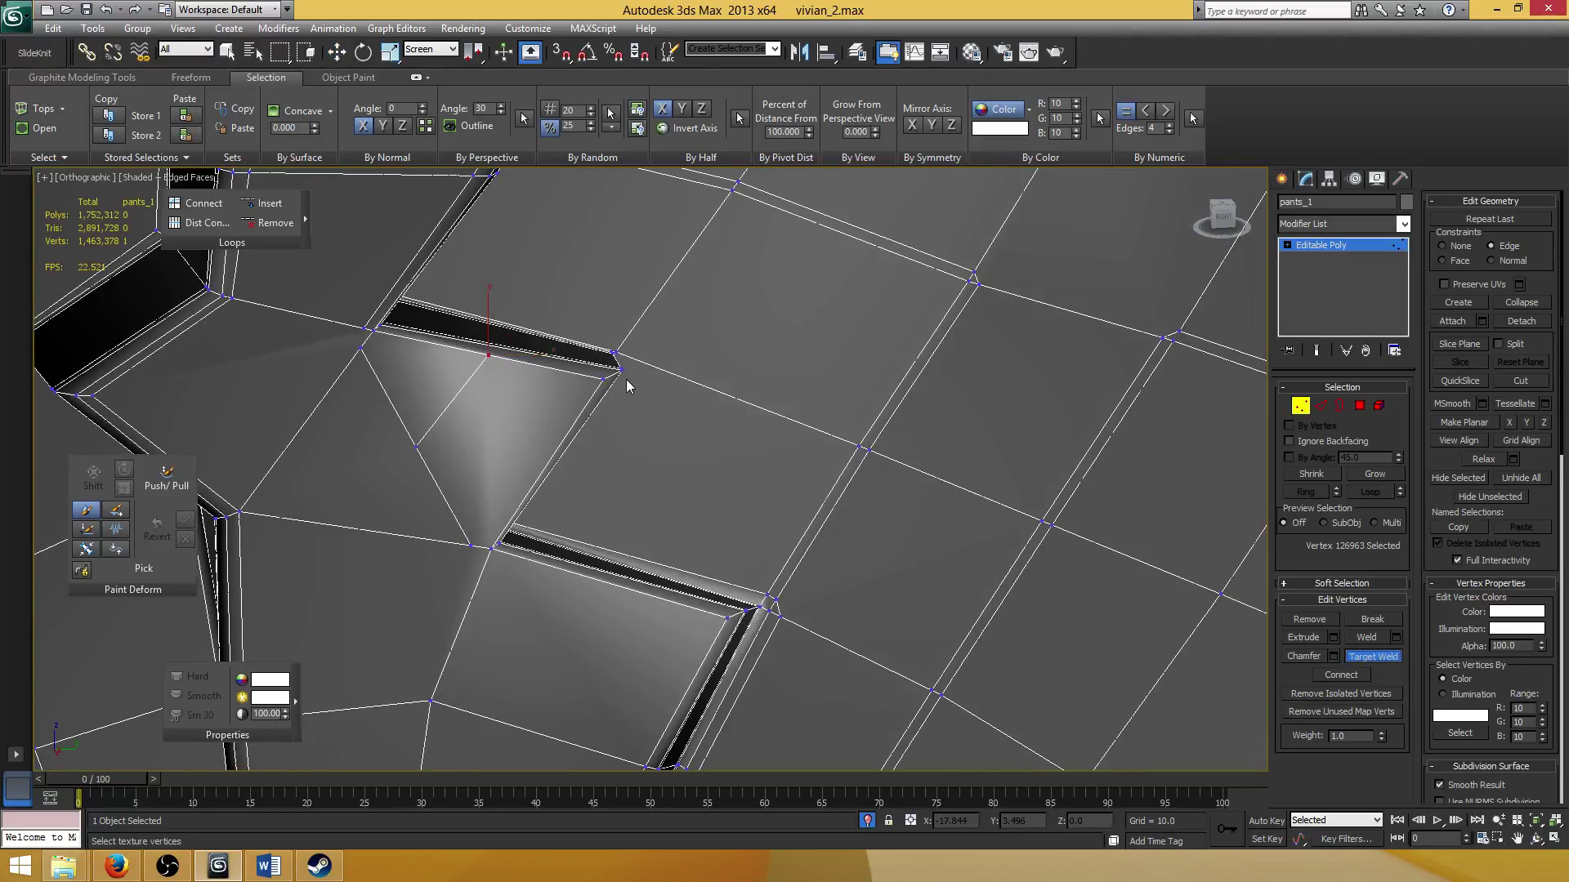
pyautogui.click(626, 384)
pyautogui.click(490, 360)
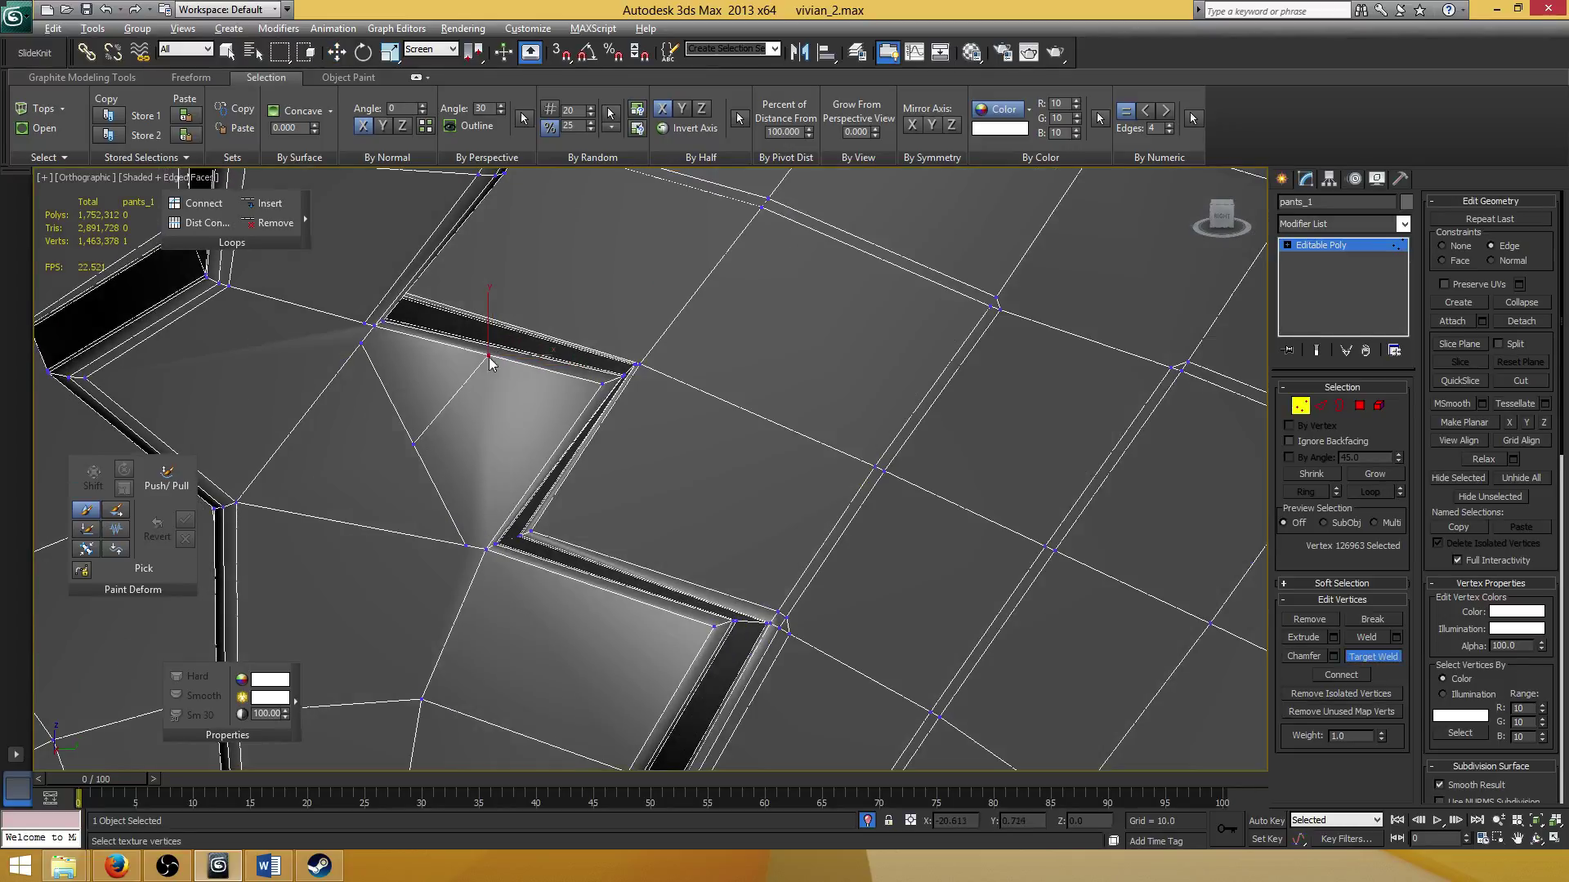
pyautogui.click(602, 382)
pyautogui.rightClick(454, 452)
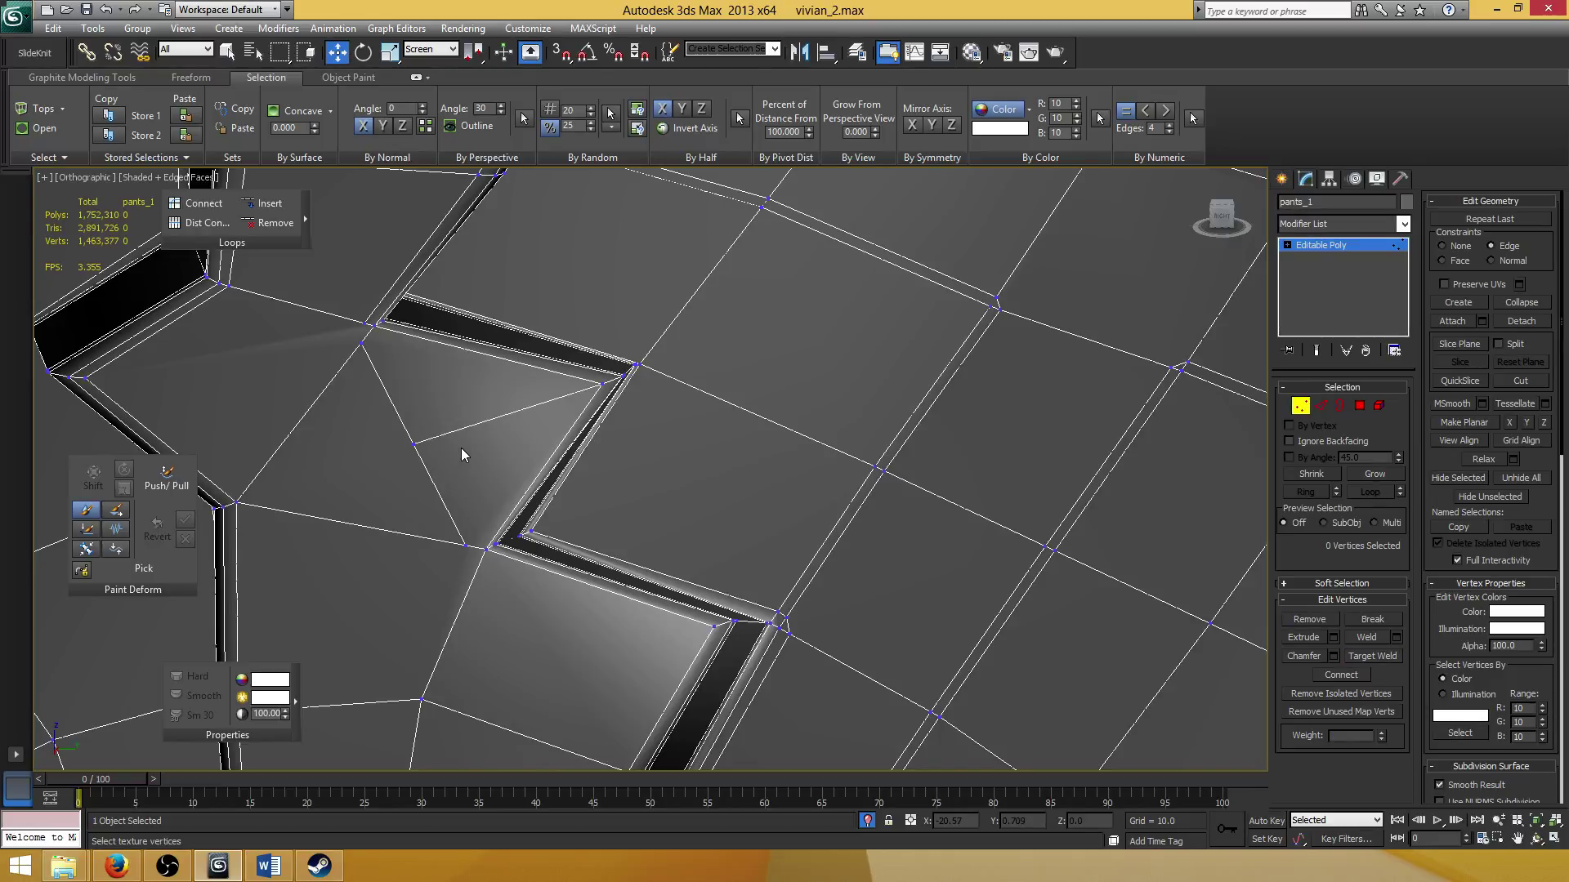
# Slide the diagonal's middle vertex close to the groove step's outer corner and connect the two neighbouring vertices at the upper inner corner.
pyautogui.click(411, 441)
pyautogui.moveTo(459, 446); pyautogui.dragTo(631, 380)
pyautogui.moveTo(374, 361); pyautogui.dragTo(352, 316)
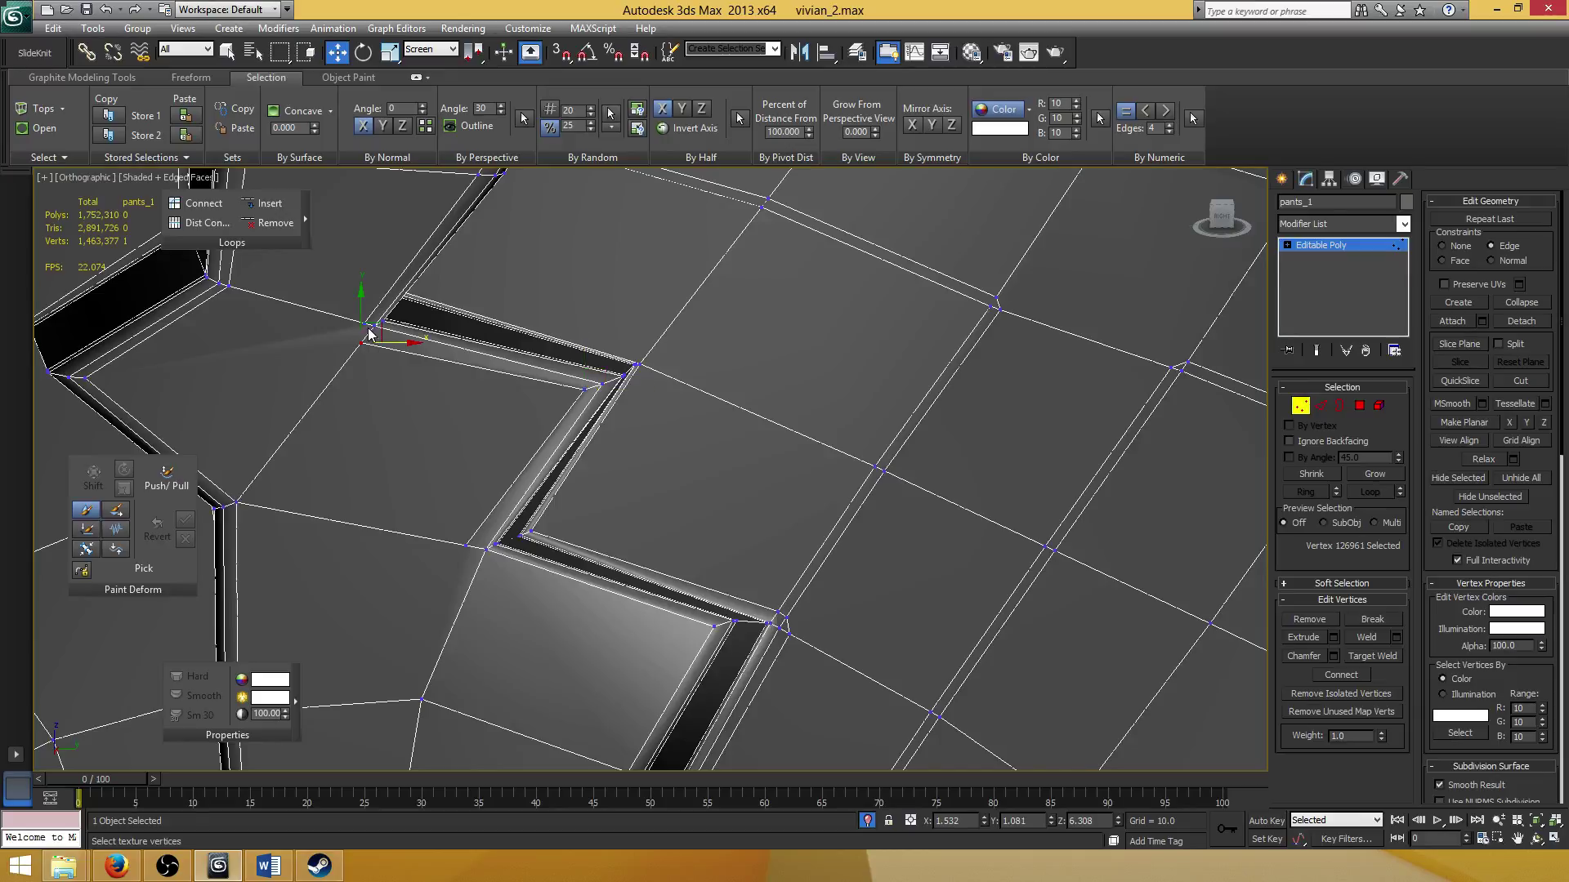
pyautogui.keyDown('alt'); pyautogui.moveTo(474, 382); pyautogui.dragTo(449, 403, button='middle'); pyautogui.keyUp('alt')
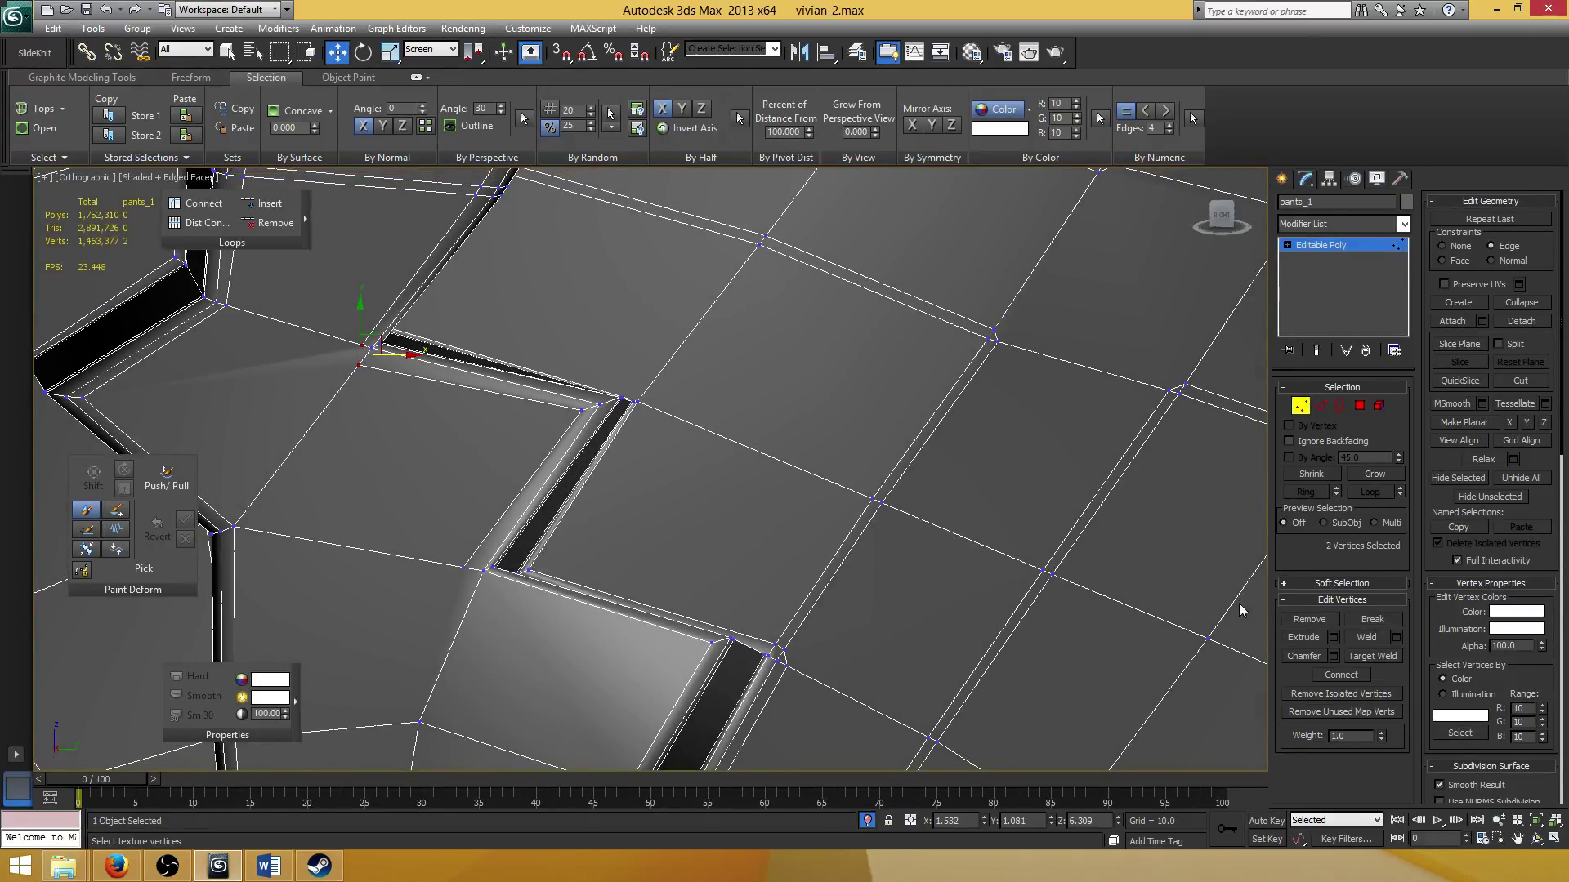
pyautogui.click(1342, 675)
# Slide the new border's lower end vertex along its edge closer to the groove's lower inner corner.
pyautogui.moveTo(625, 468); pyautogui.dragTo(654, 335, button='middle')
pyautogui.click(517, 438)
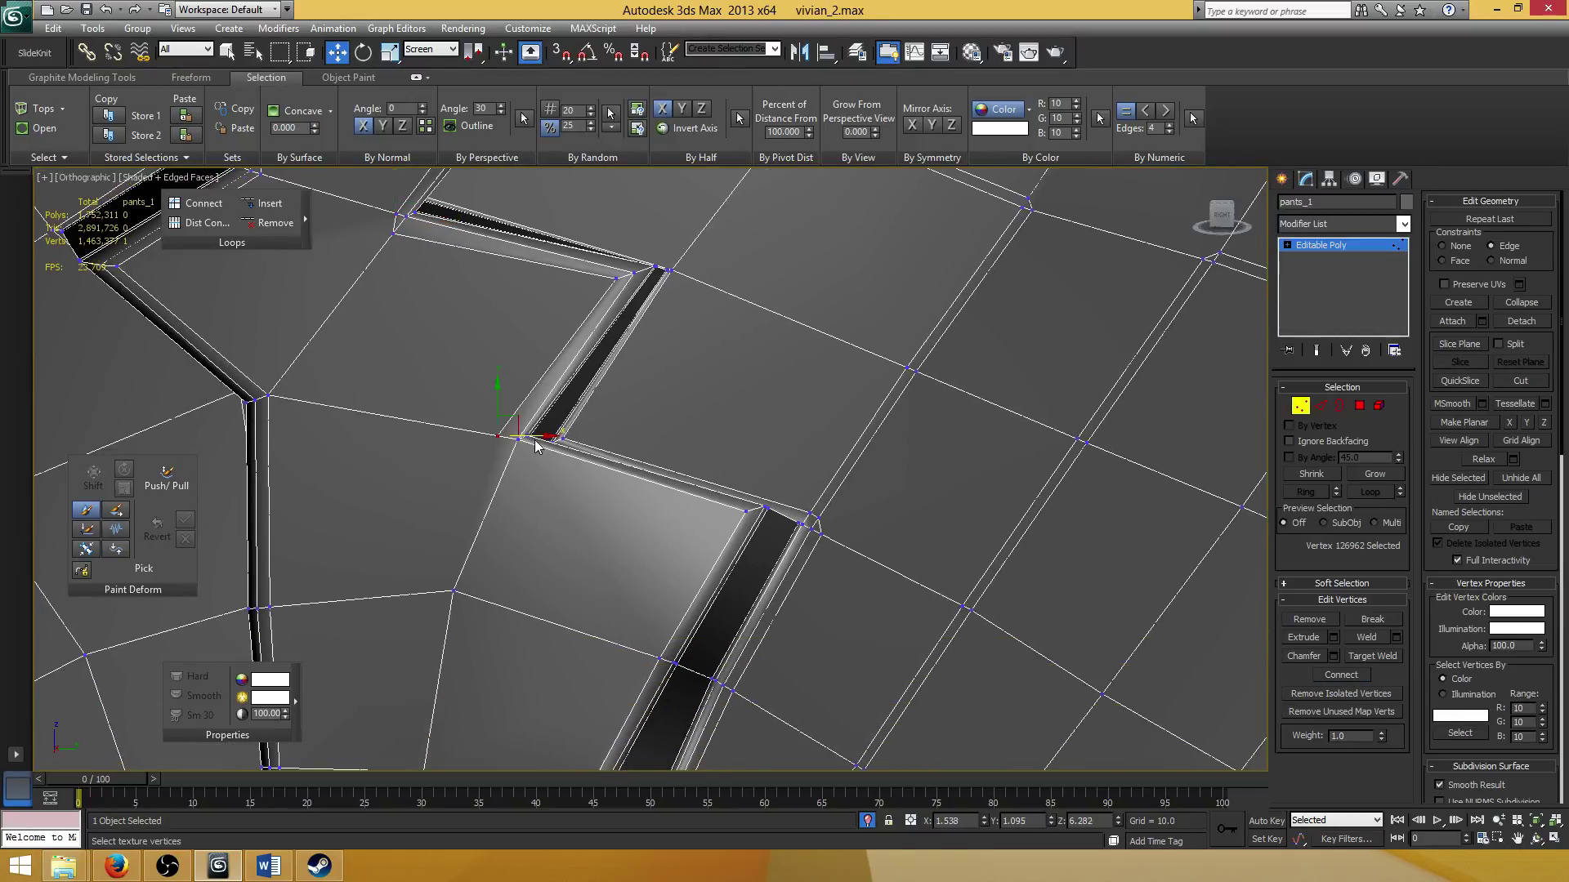
pyautogui.keyDown('alt'); pyautogui.moveTo(596, 326); pyautogui.dragTo(614, 403, button='middle'); pyautogui.keyUp('alt')
# Connect the inner side edge and the lower edge of the next face down the groove with one segment.
pyautogui.scroll(4, 652, 410)
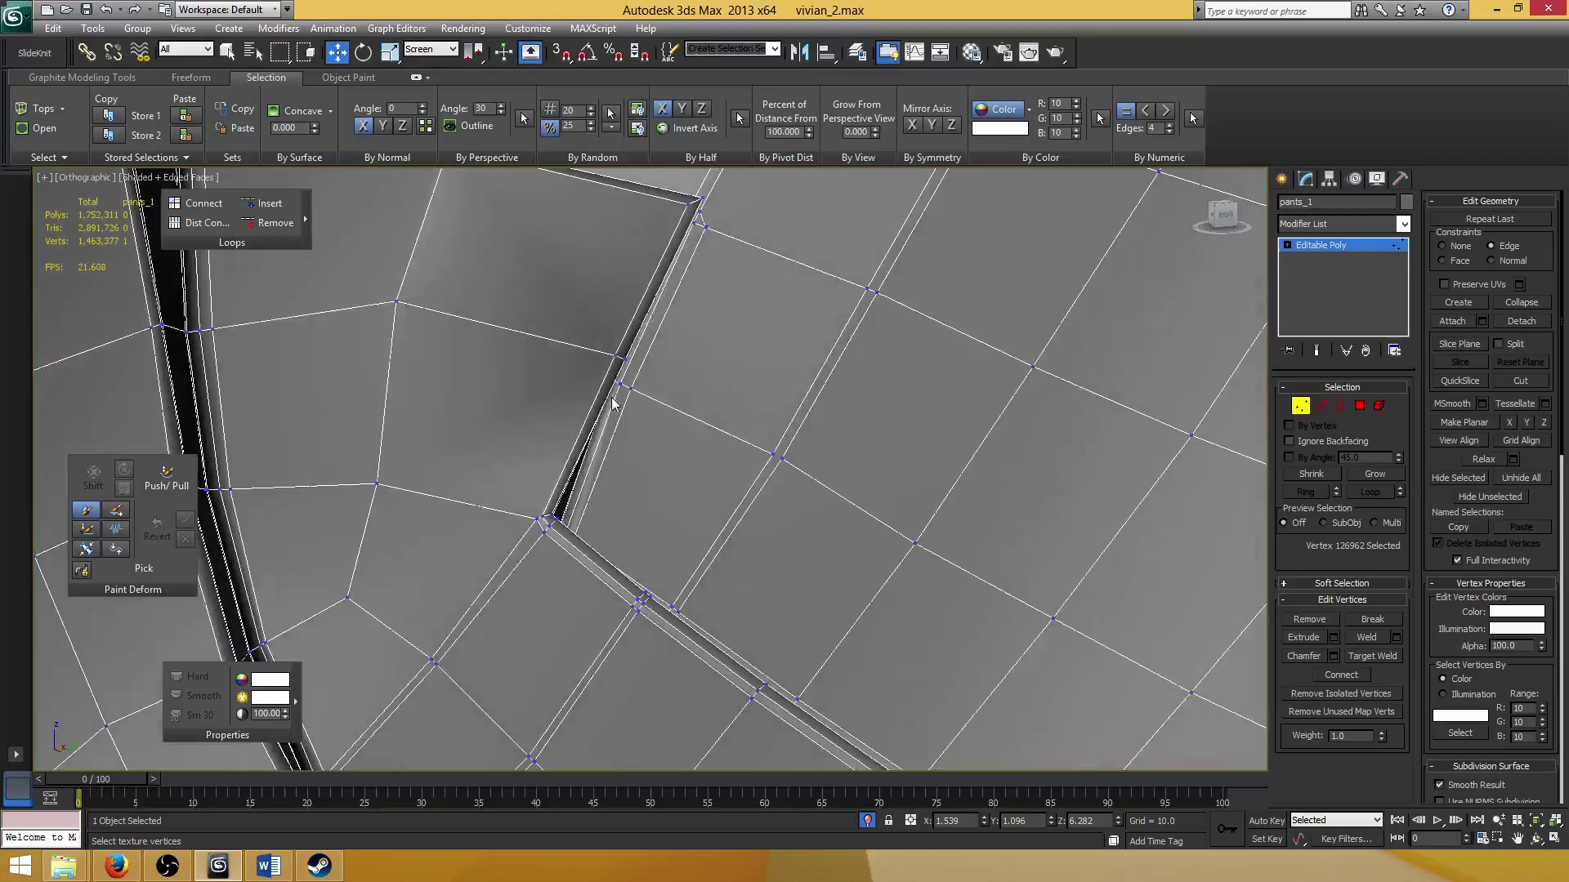
pyautogui.press('2')
pyautogui.click(577, 346)
pyautogui.moveTo(577, 347); pyautogui.dragTo(475, 559, button='middle')
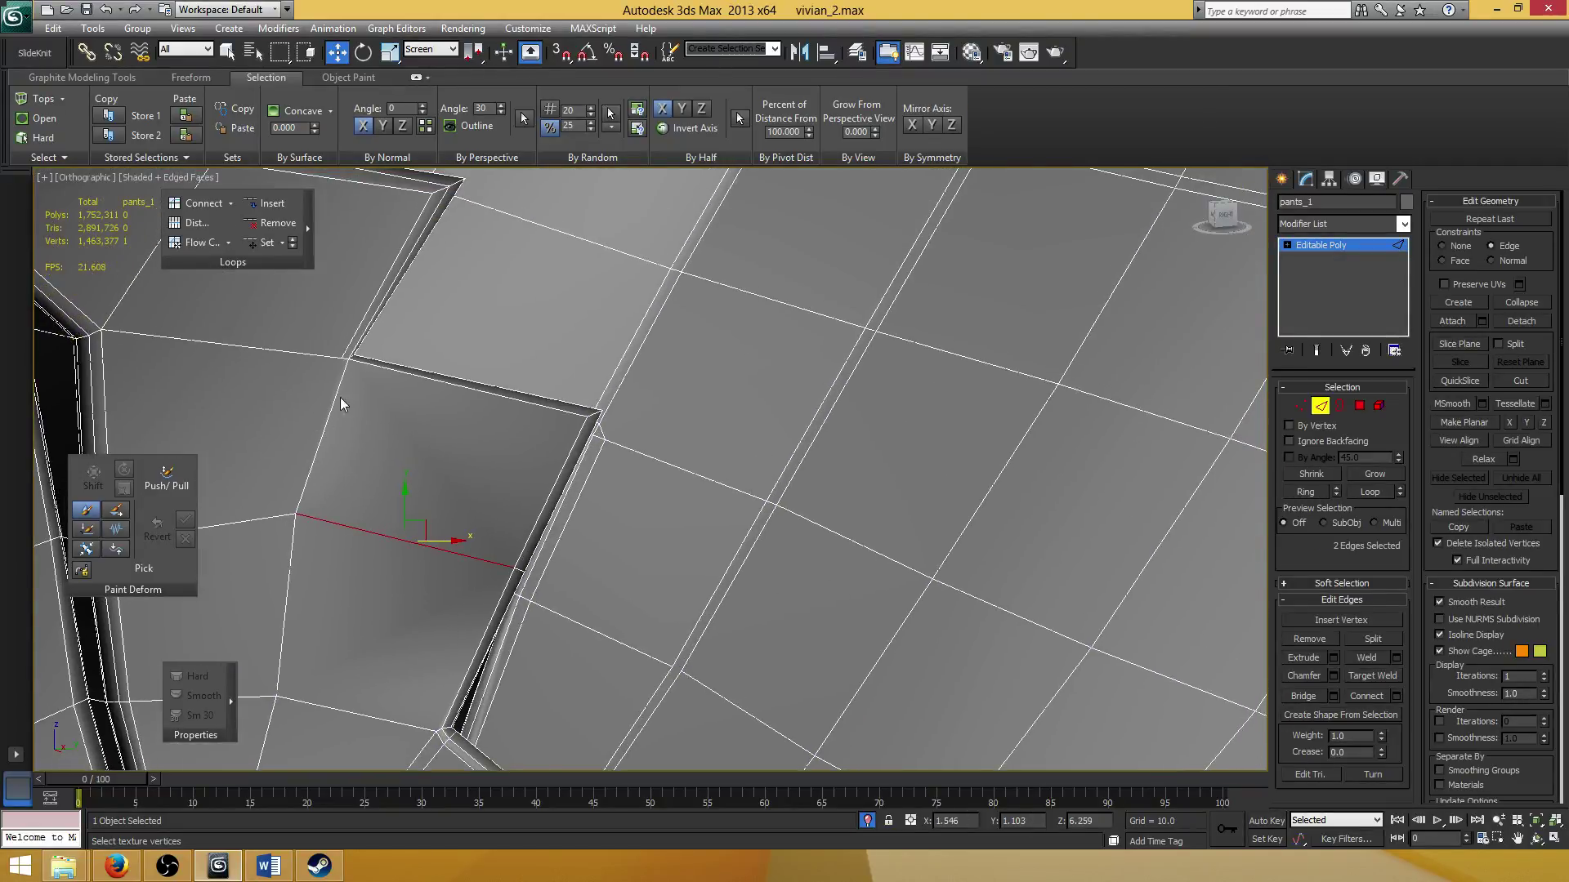
pyautogui.keyDown('ctrl'); pyautogui.click(346, 376); pyautogui.keyUp('ctrl')
pyautogui.moveTo(749, 494); pyautogui.dragTo(852, 430, button='middle')
pyautogui.click(1397, 696)
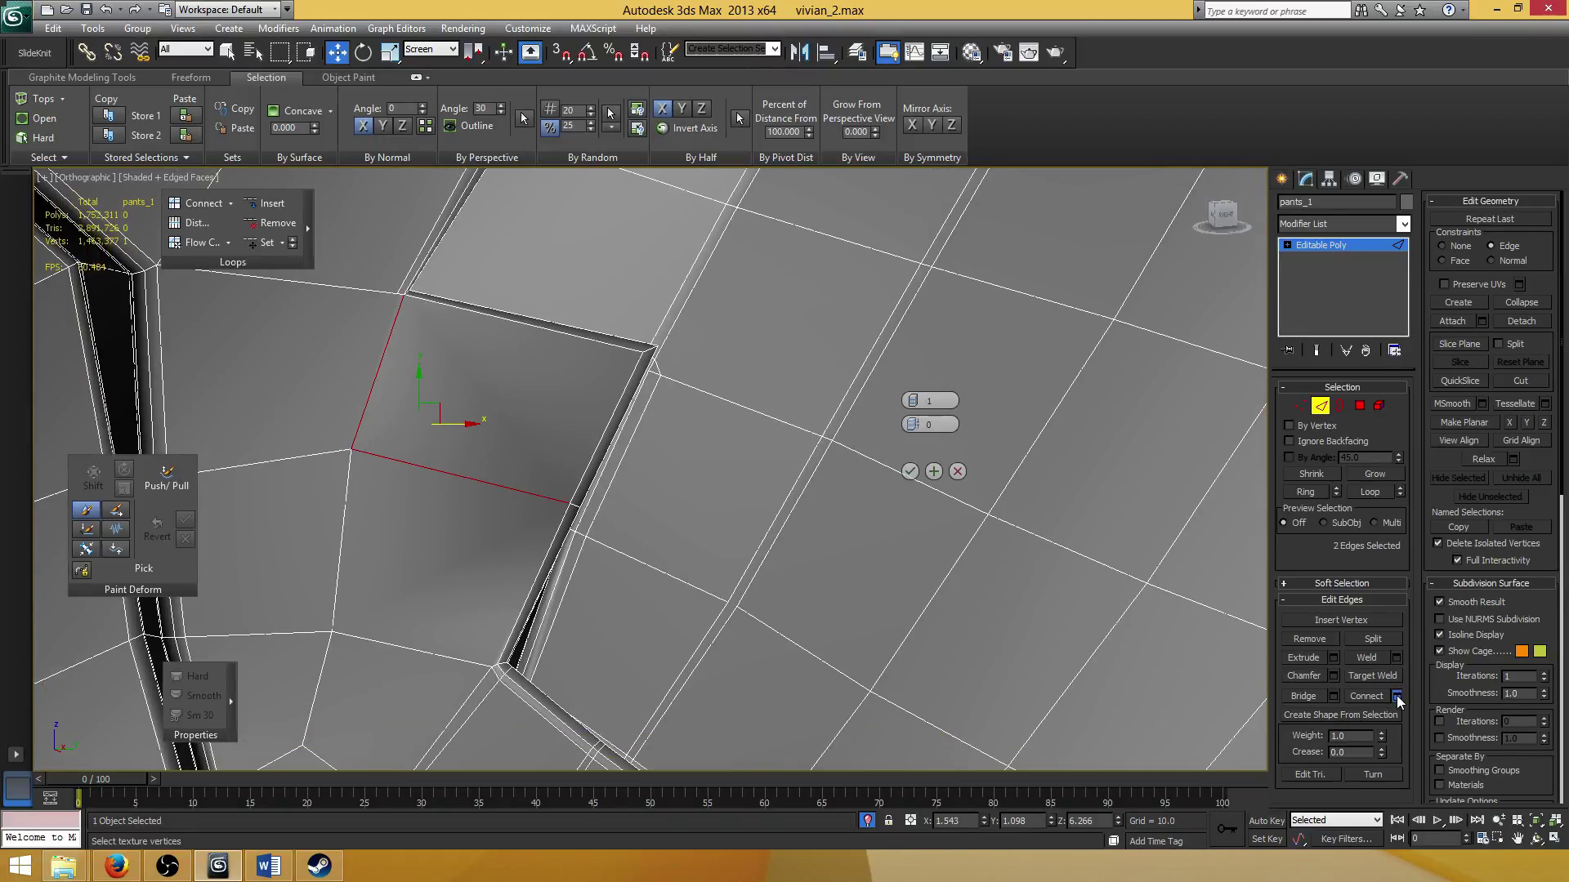
pyautogui.click(909, 463)
# Switch back to vertex editing and save the scene file.
pyautogui.press('1')
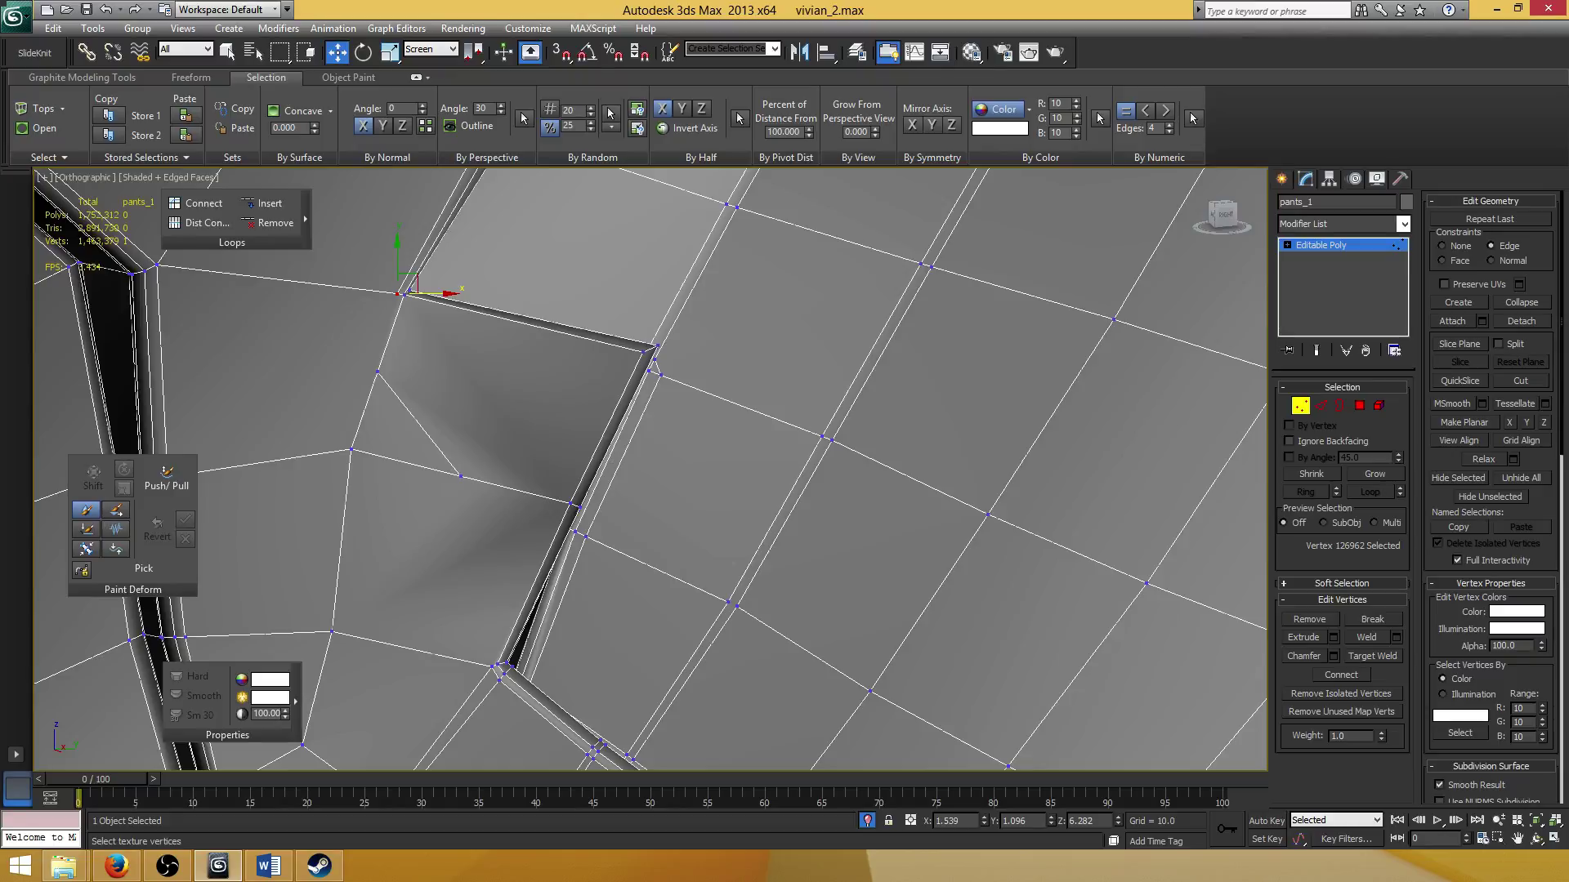
pyautogui.hotkey('ctrl', 's')
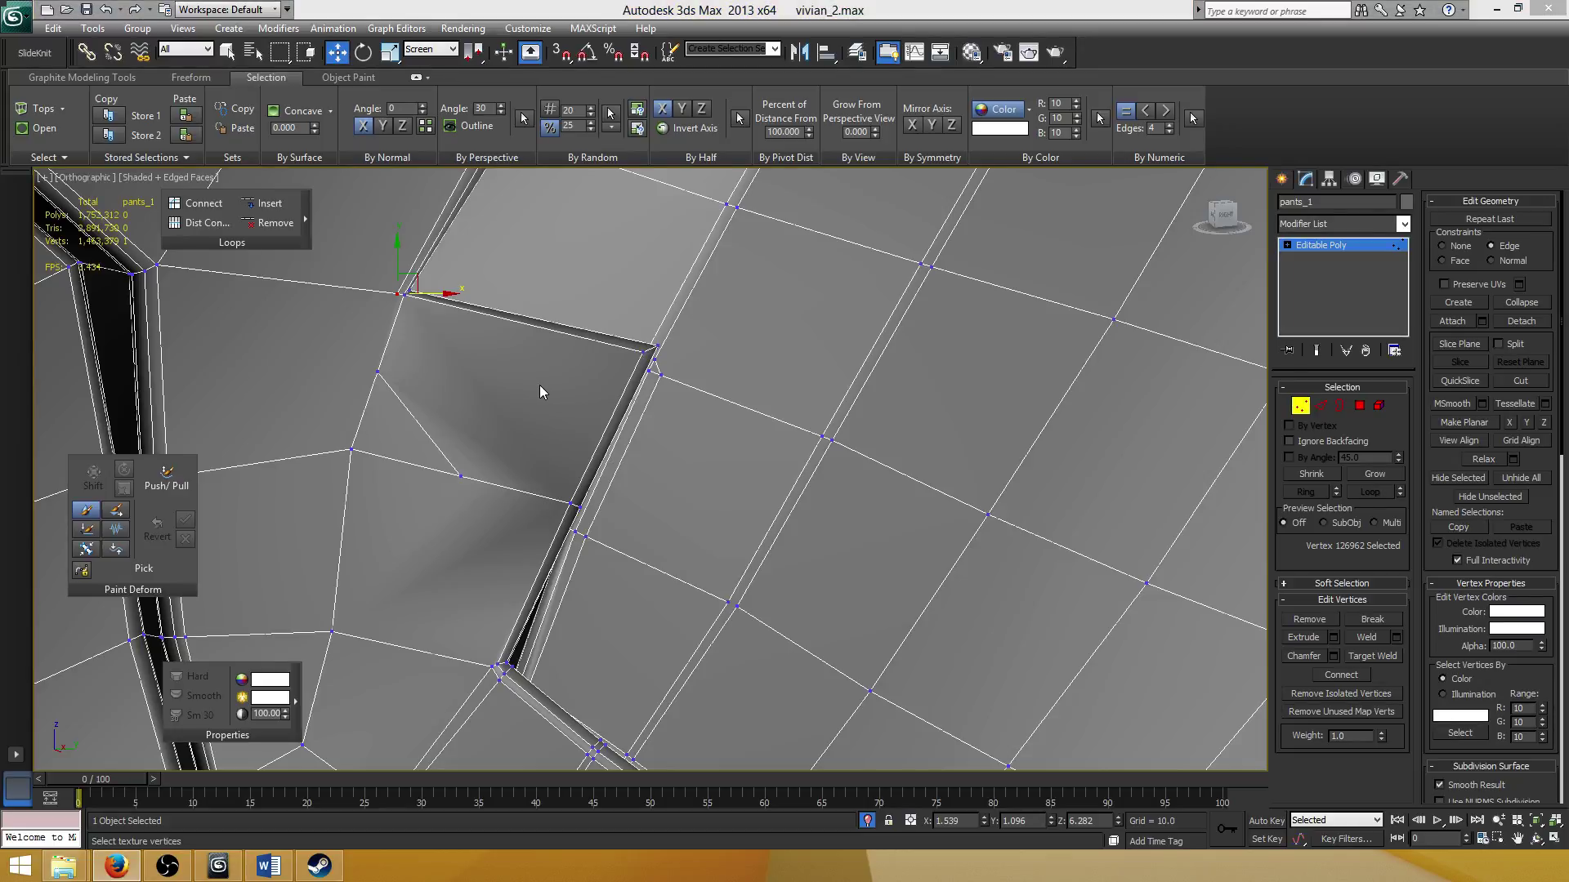
pyautogui.moveTo(539, 392); pyautogui.dragTo(562, 378, button='middle')
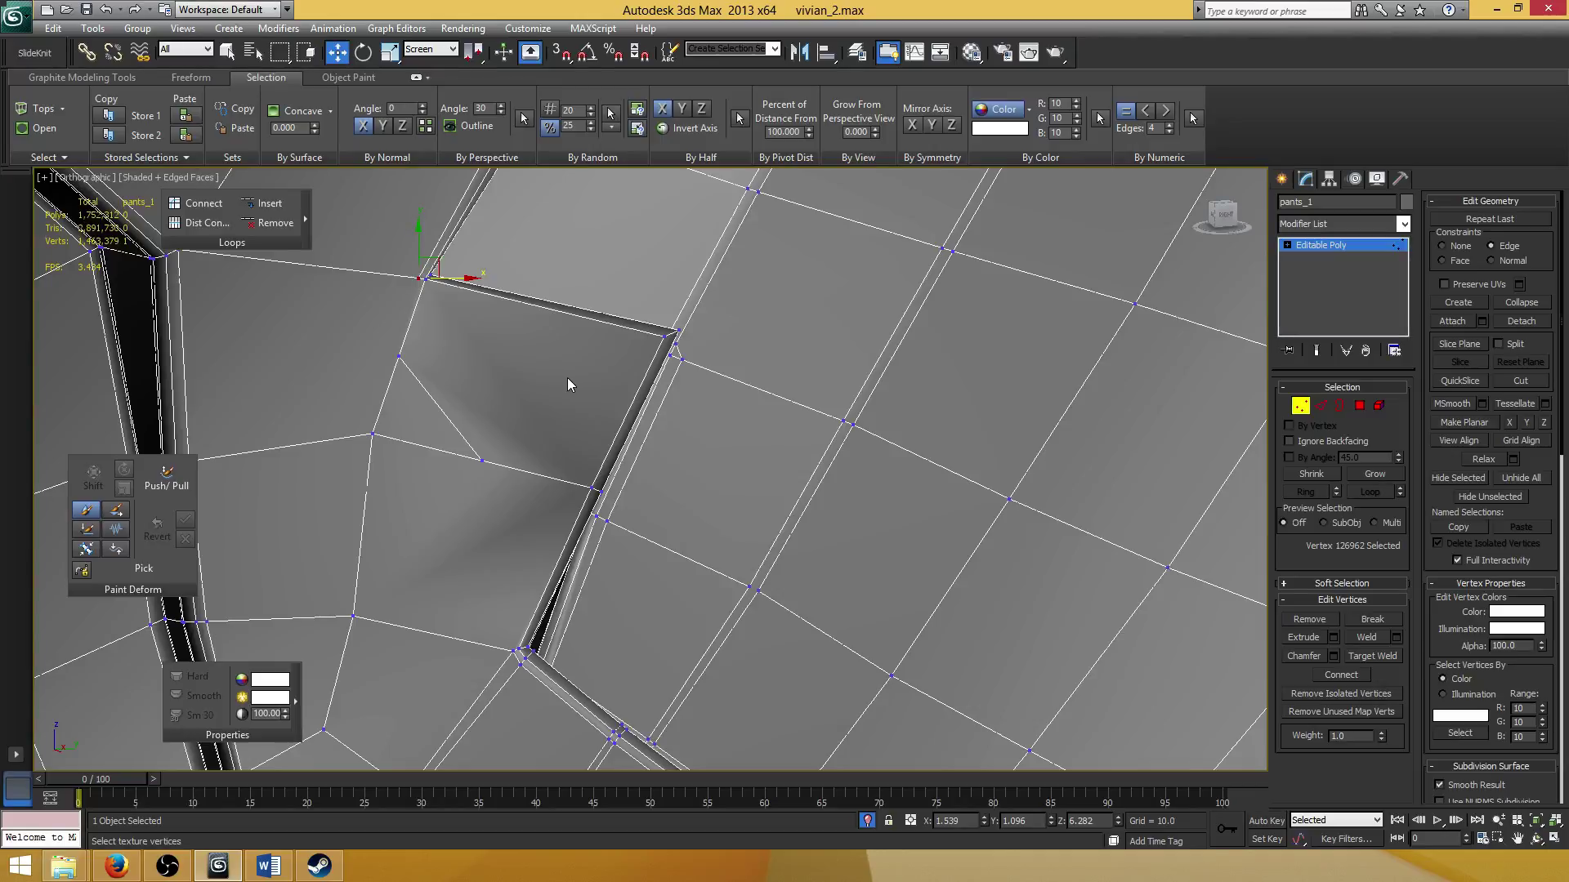
# Slide the new segment's lower vertex close to the groove's side edge and its upper vertex up to the step's inner corner.
pyautogui.click(481, 460)
pyautogui.moveTo(559, 430); pyautogui.dragTo(571, 413, button='middle')
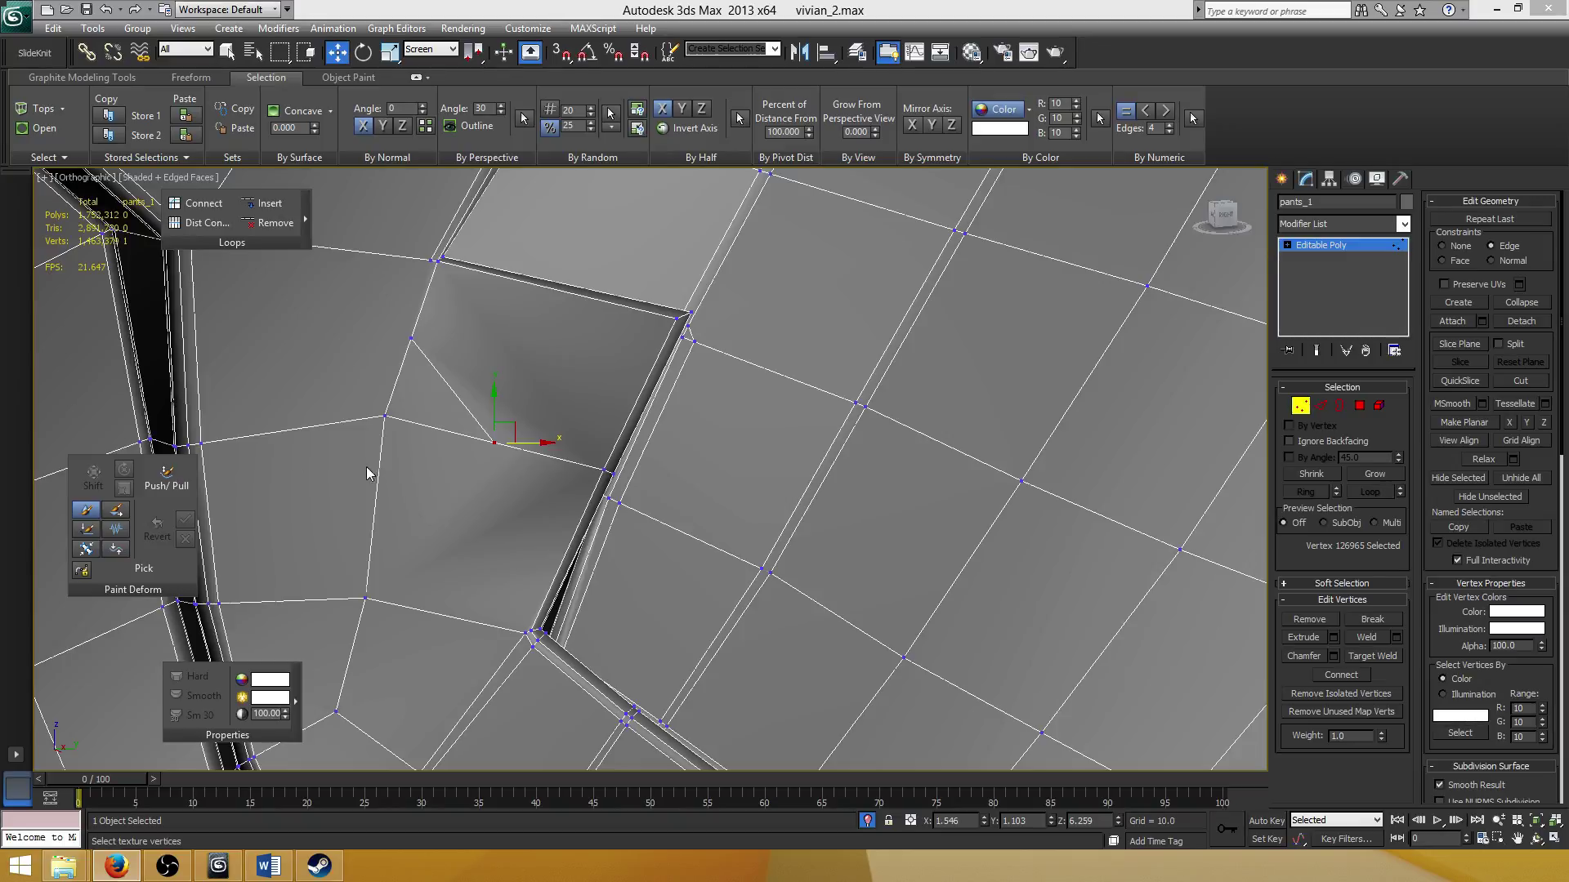
pyautogui.moveTo(543, 335); pyautogui.dragTo(620, 504, button='middle')
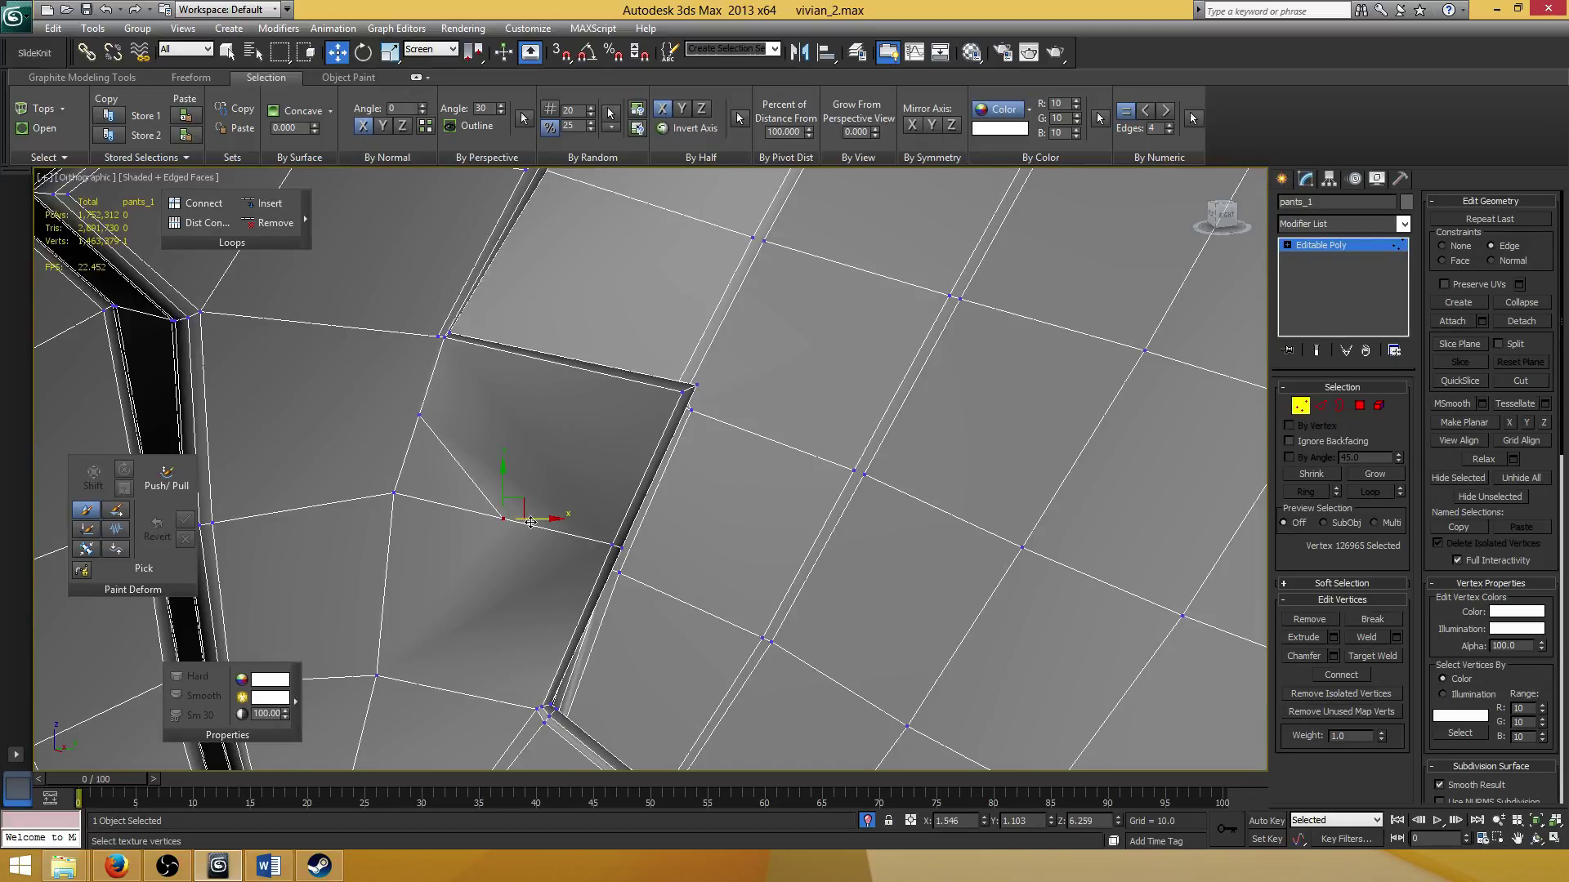
pyautogui.moveTo(532, 521); pyautogui.dragTo(627, 539)
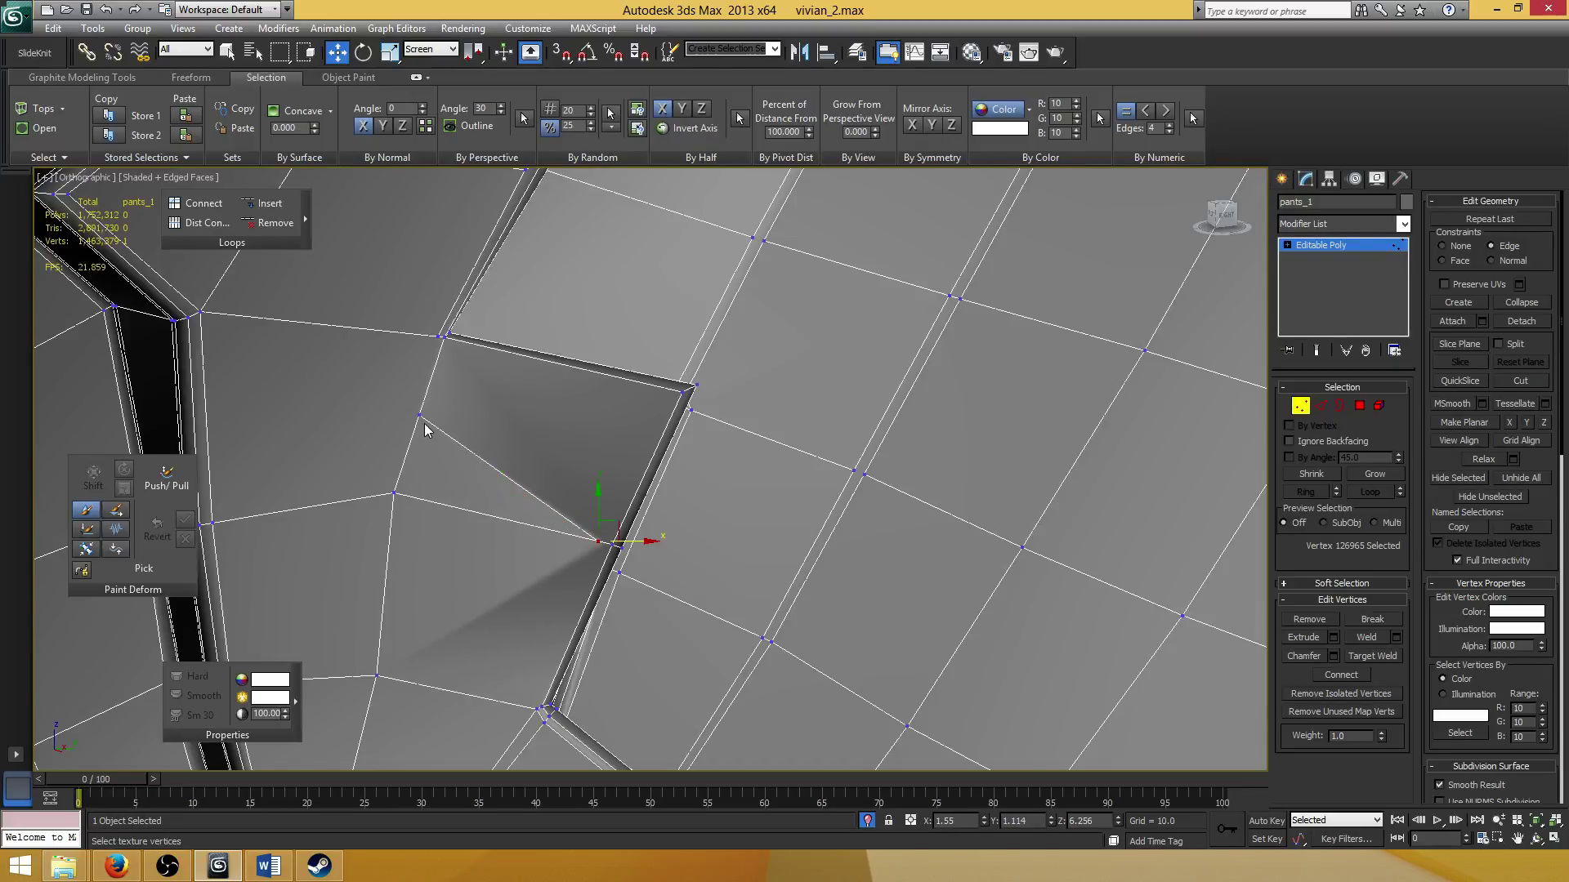
pyautogui.click(420, 415)
pyautogui.moveTo(421, 367); pyautogui.dragTo(452, 299)
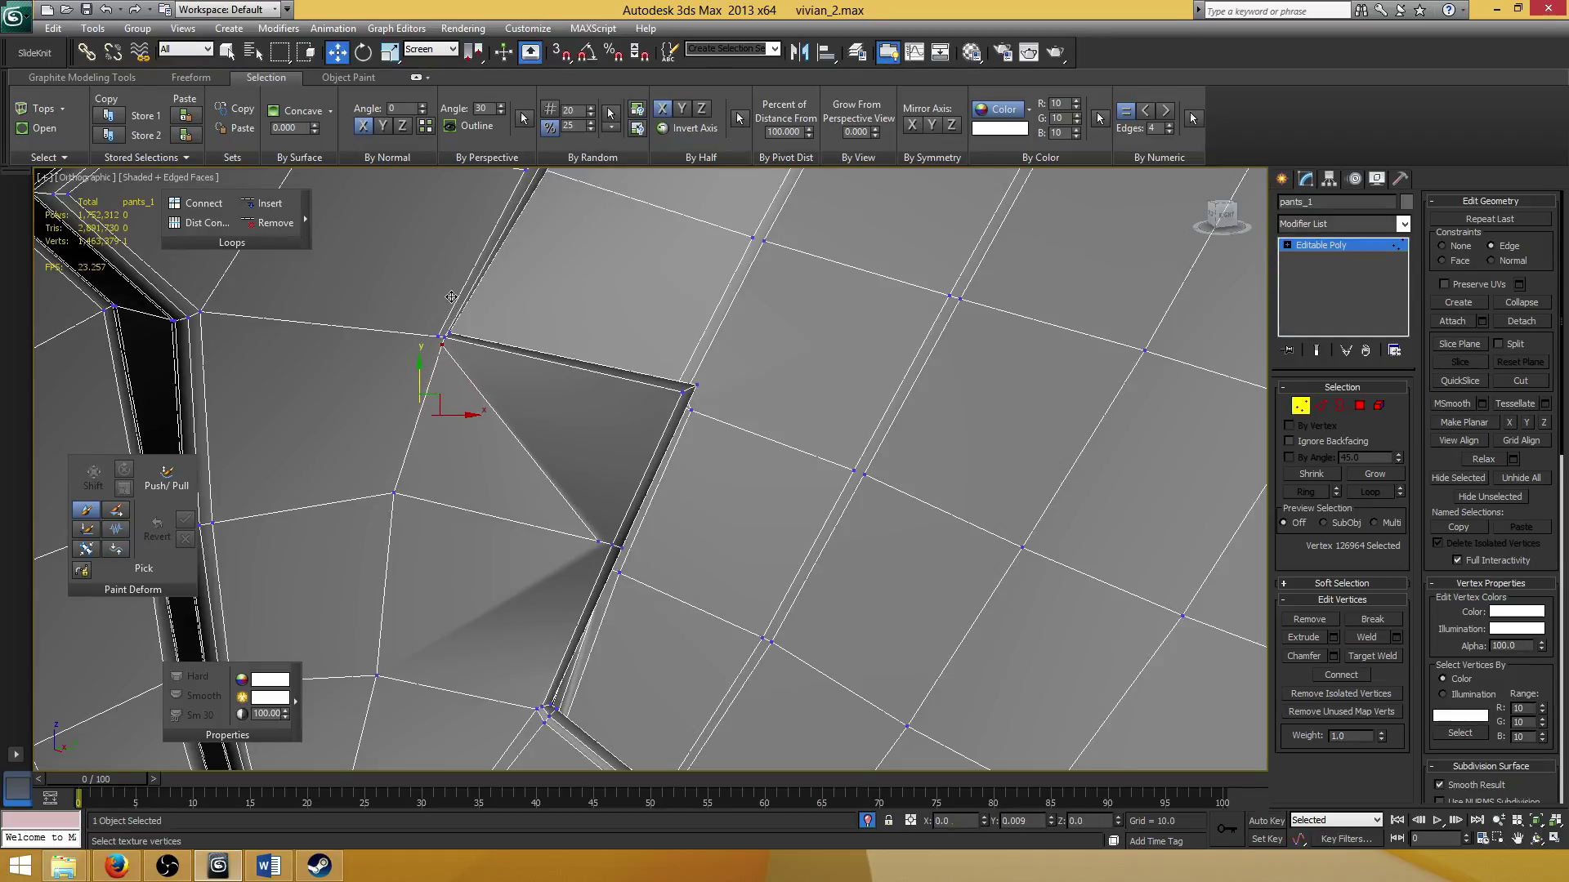
# Connect the diagonal edge and the groove step's upper border edge with one segment.
pyautogui.press('2')
pyautogui.click(526, 473)
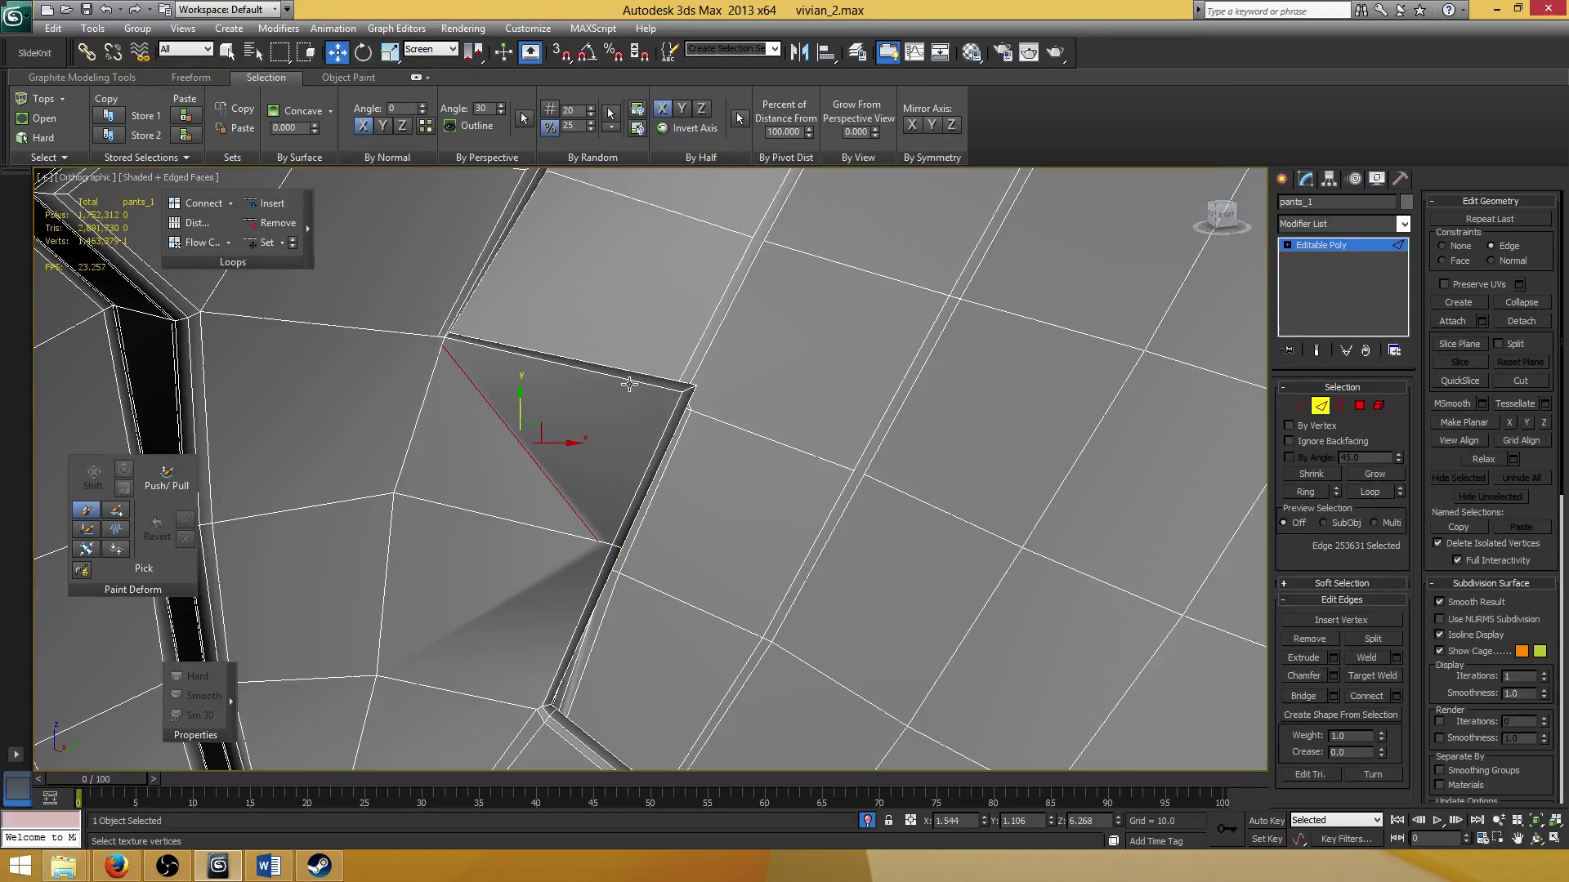
pyautogui.keyDown('ctrl'); pyautogui.click(629, 384); pyautogui.keyUp('ctrl')
pyautogui.keyDown('alt'); pyautogui.moveTo(614, 473); pyautogui.dragTo(592, 475, button='middle'); pyautogui.keyUp('alt')
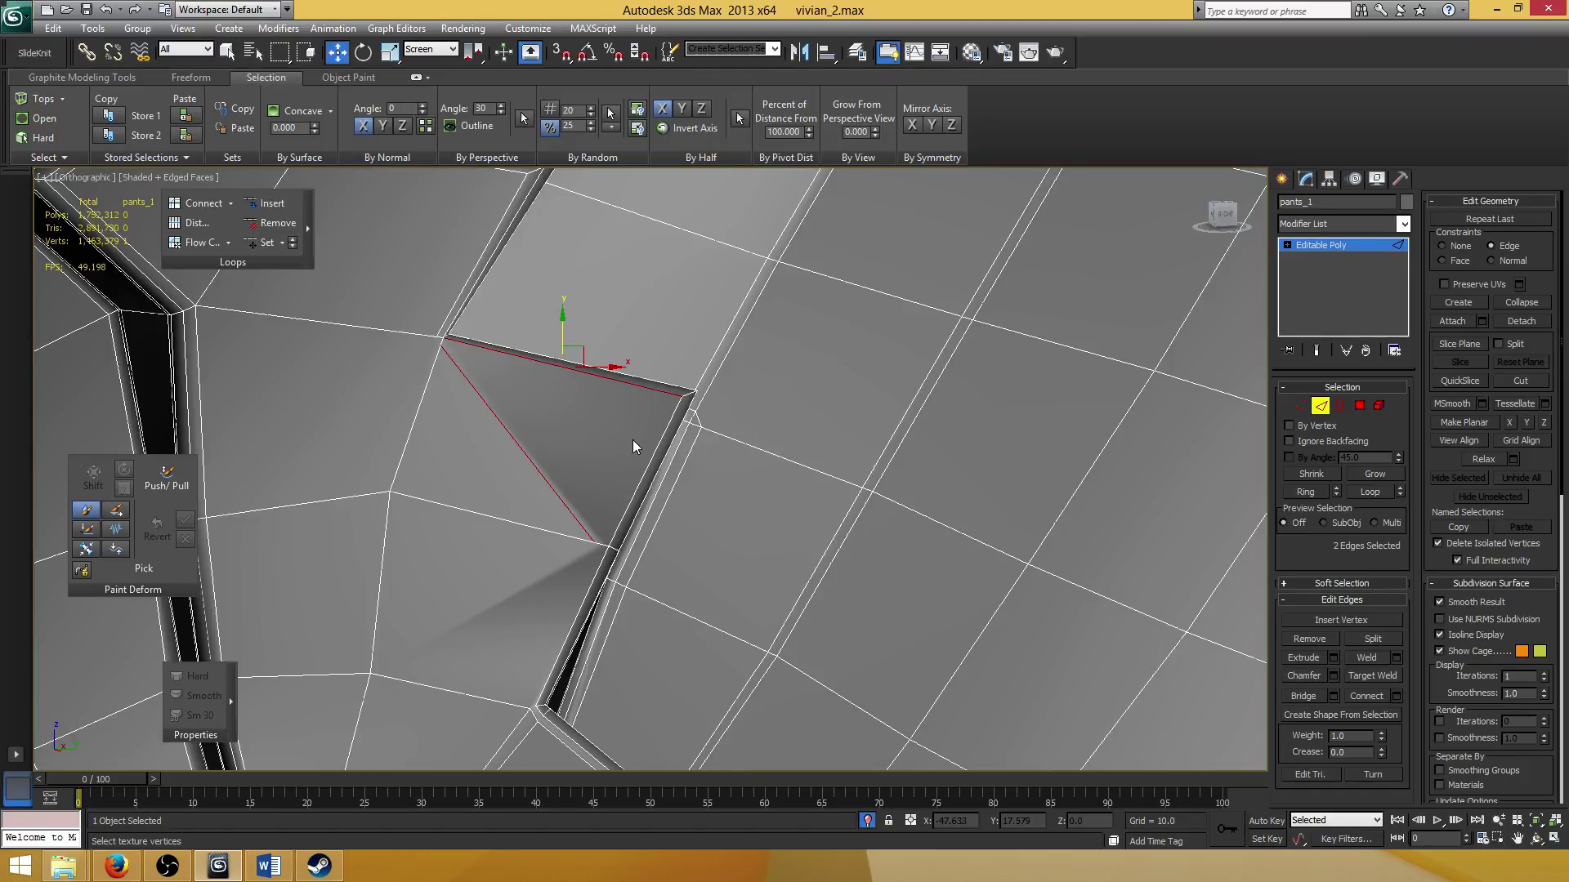
pyautogui.keyDown('alt'); pyautogui.moveTo(644, 435); pyautogui.dragTo(649, 413, button='middle'); pyautogui.keyUp('alt')
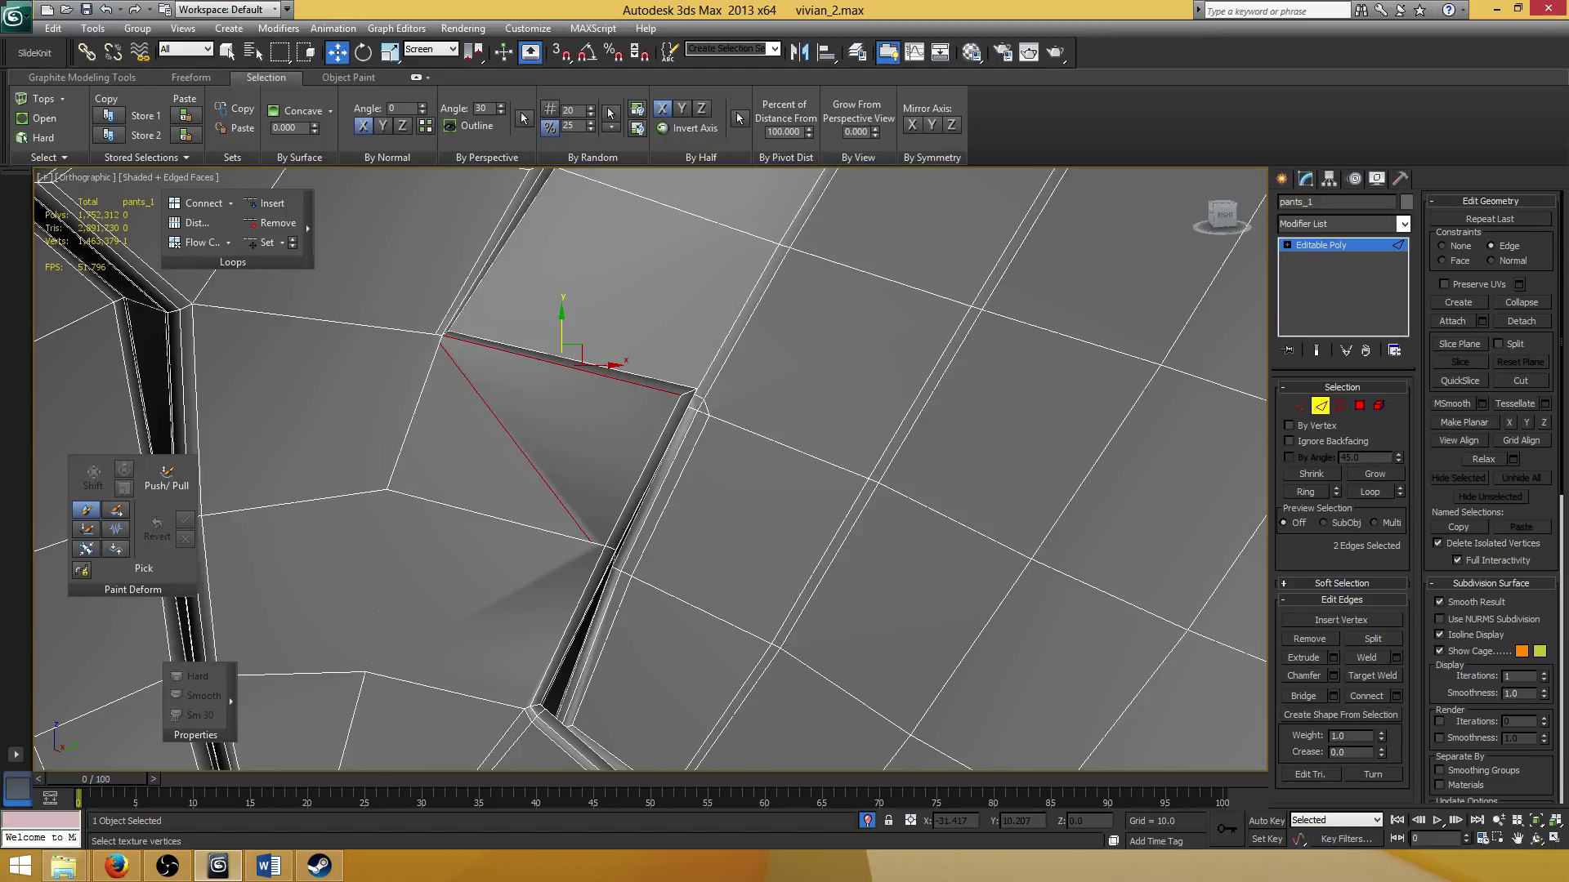
pyautogui.scroll(-2, 652, 465)
pyautogui.scroll(-2, 665, 495)
pyautogui.scroll(2, 665, 495)
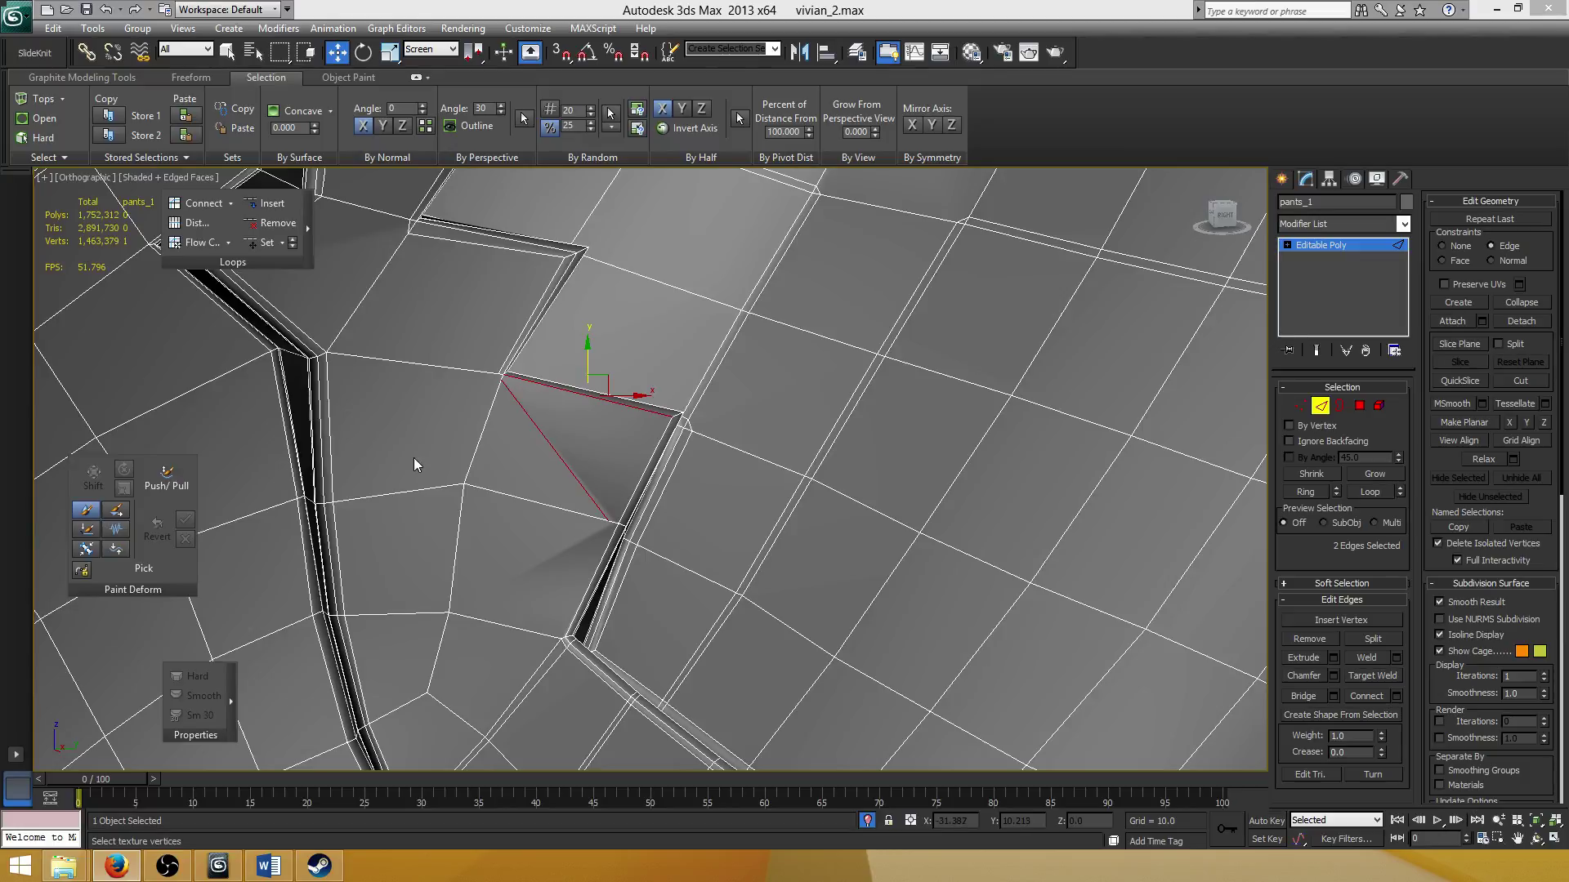
pyautogui.scroll(4, 667, 439)
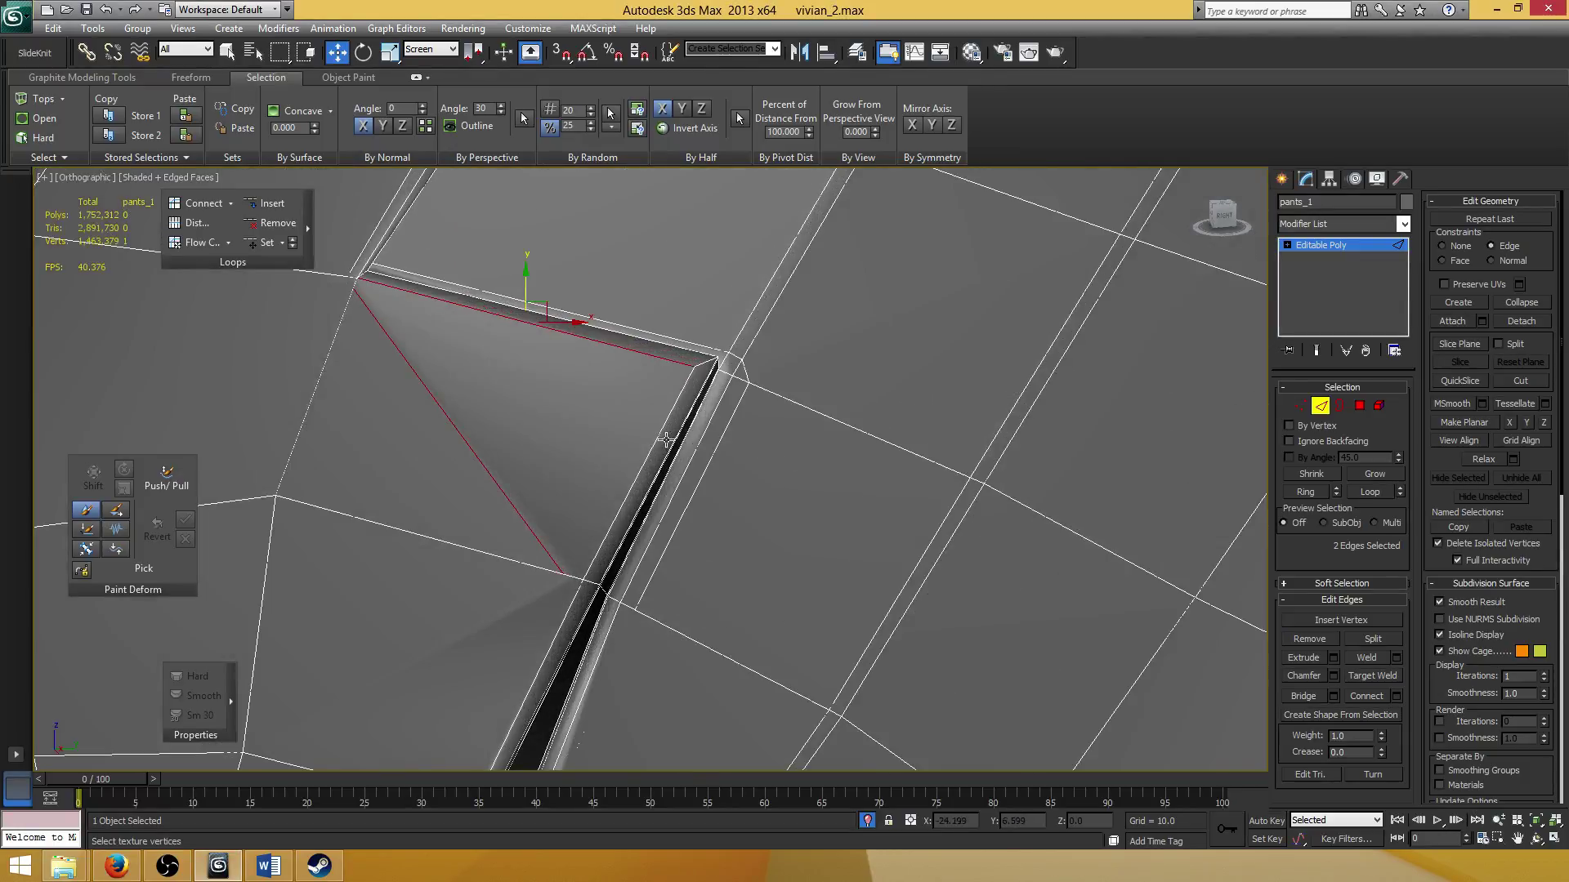
pyautogui.moveTo(667, 439); pyautogui.dragTo(679, 492, button='middle')
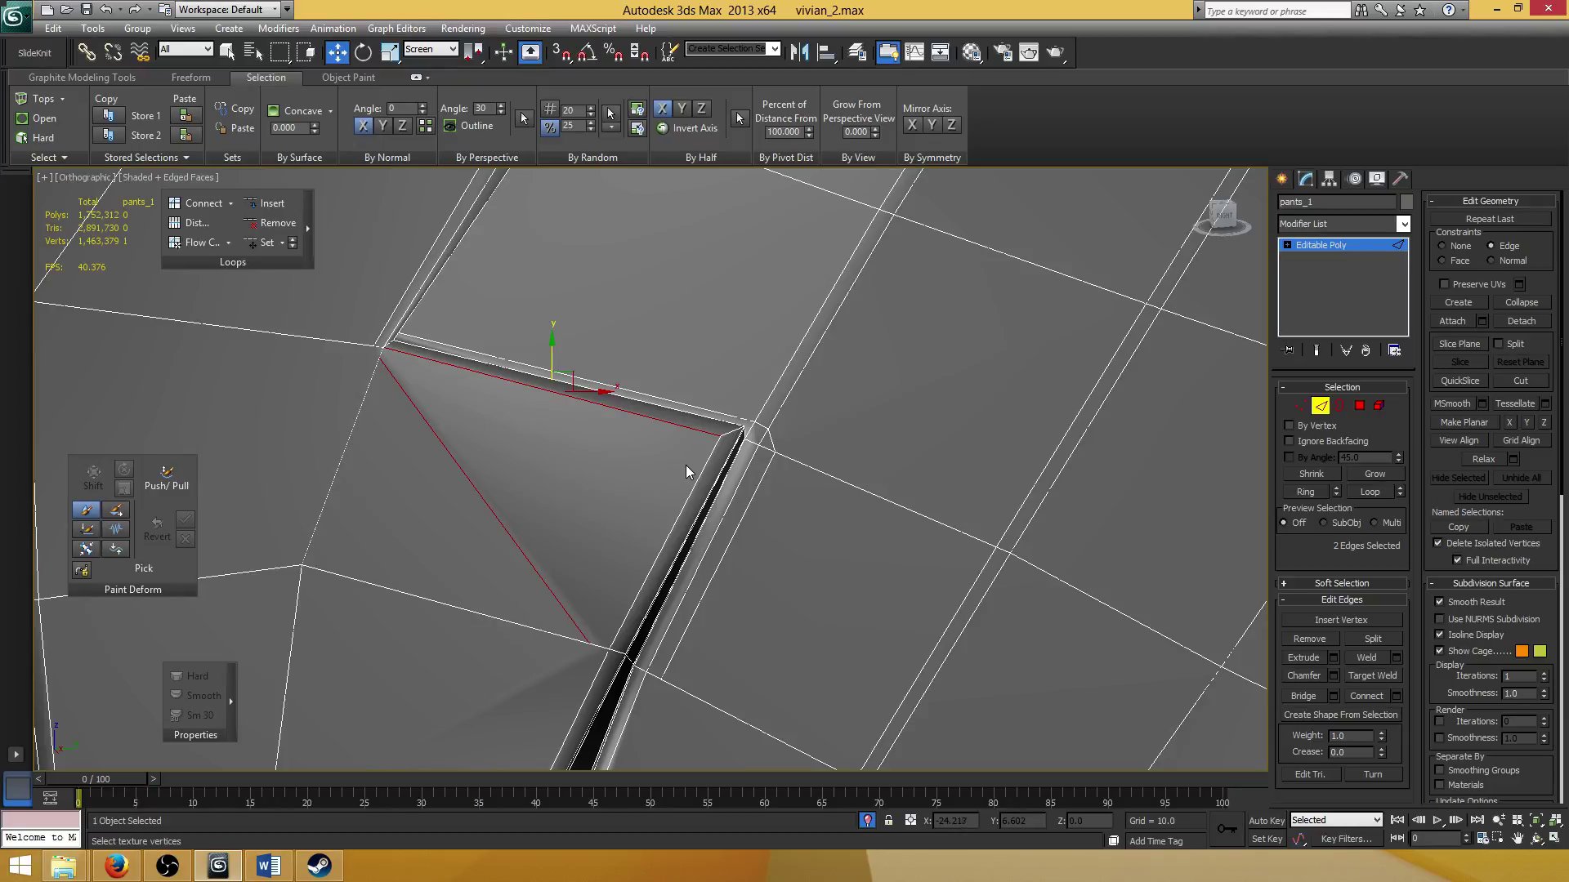
pyautogui.scroll(2, 684, 464)
pyautogui.scroll(-2, 724, 463)
pyautogui.click(1395, 696)
pyautogui.click(1397, 696)
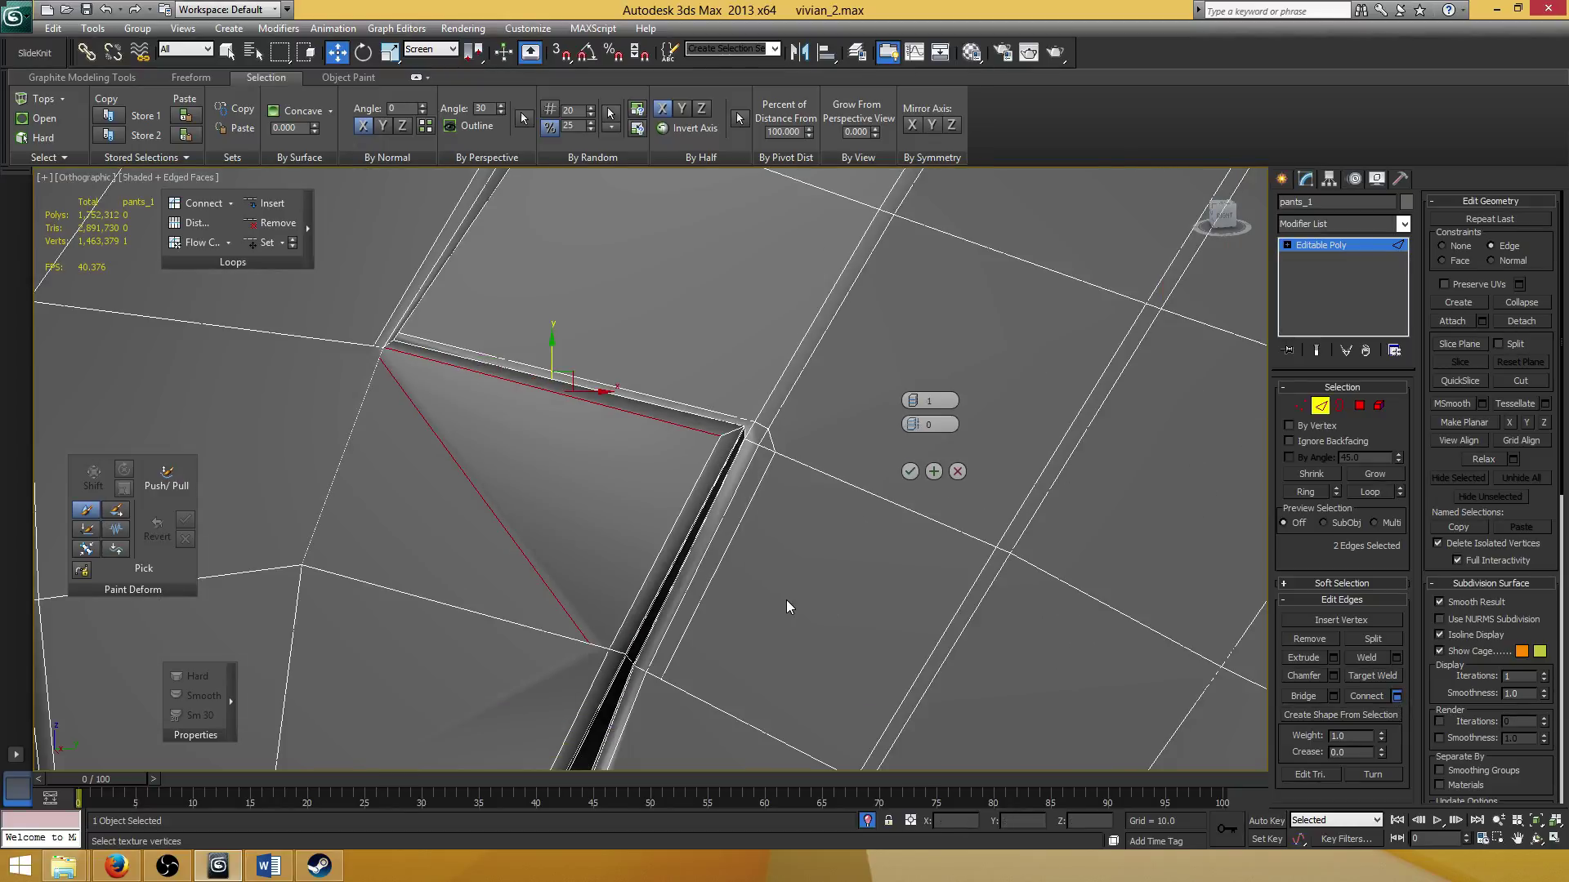
pyautogui.click(907, 466)
# Target-weld the upper edge's middle vertex to the step's outer corner and slide the diagonal's middle vertex close to that corner.
pyautogui.press('1')
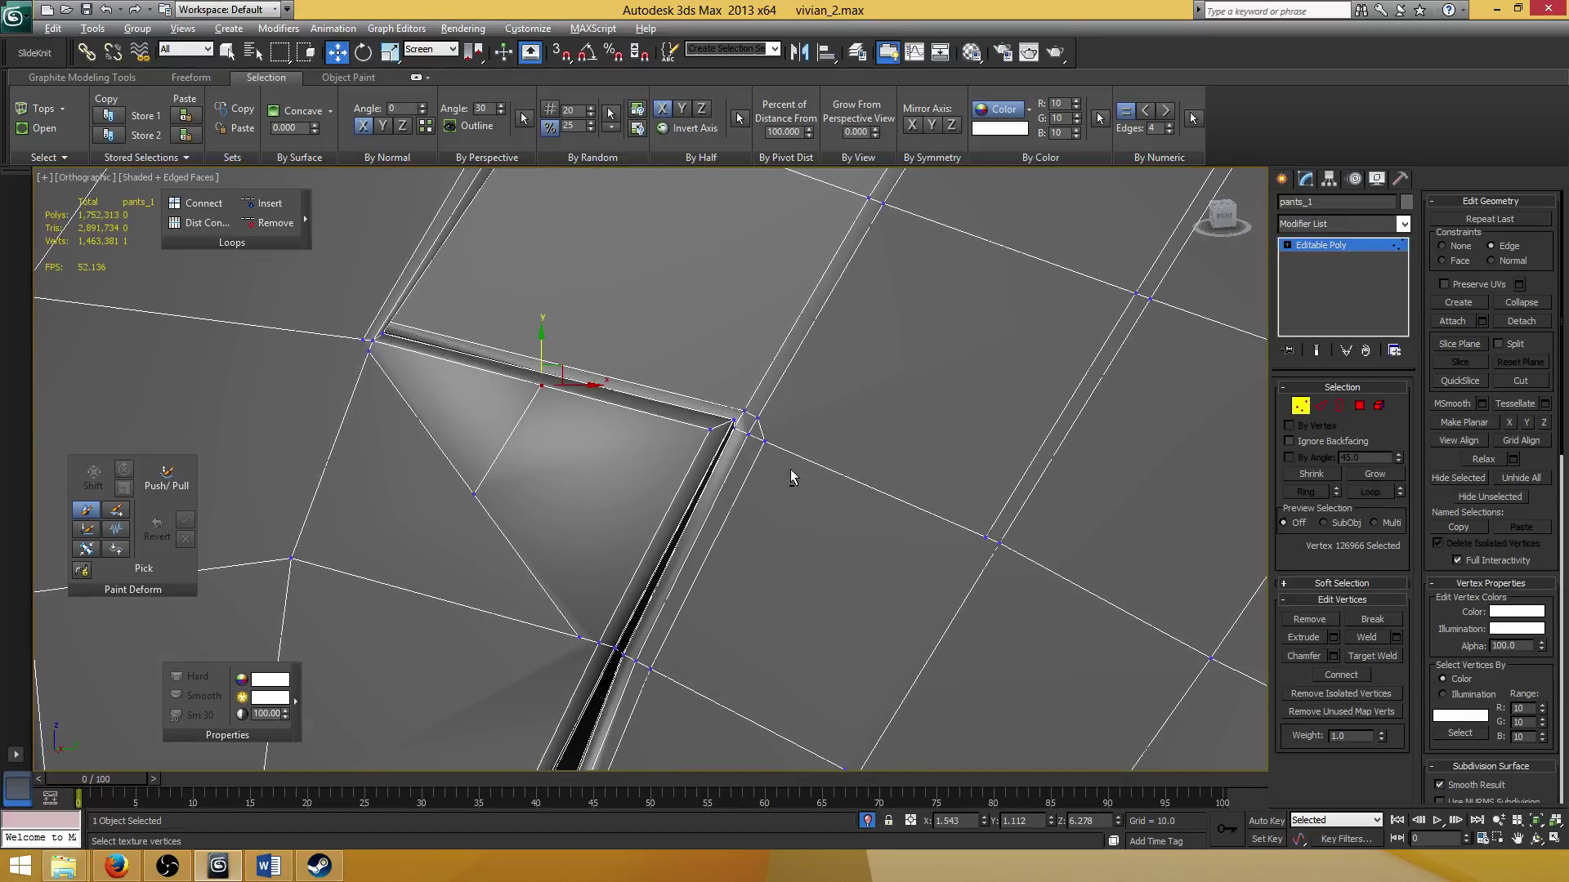
pyautogui.click(1373, 656)
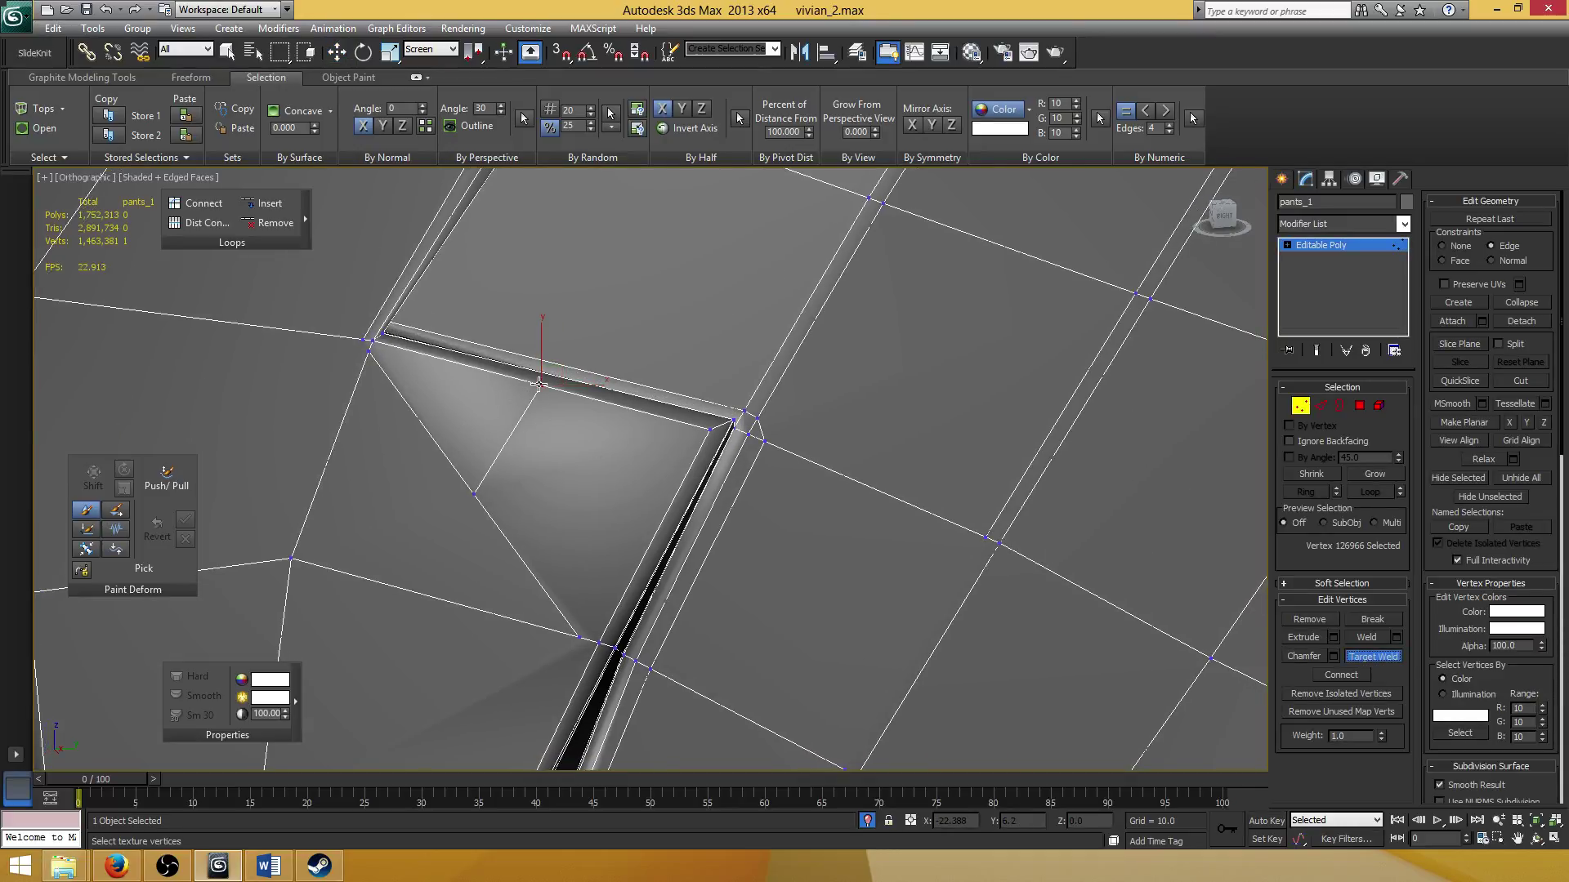
pyautogui.press('w')
pyautogui.click(475, 495)
pyautogui.moveTo(564, 478); pyautogui.dragTo(555, 468, button='middle')
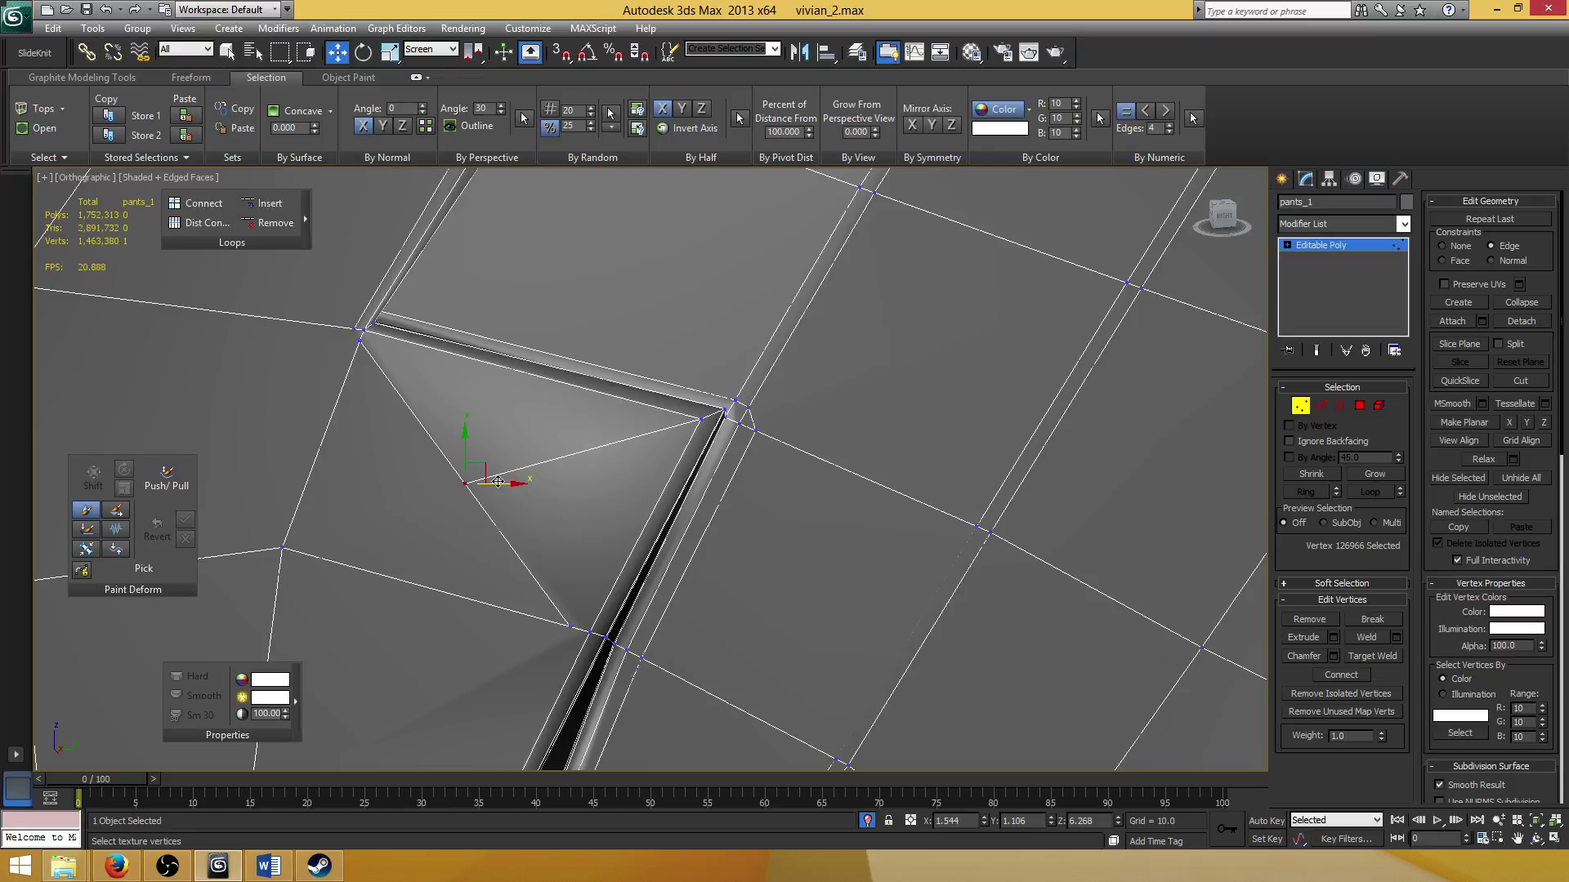
pyautogui.moveTo(496, 483); pyautogui.dragTo(721, 423)
pyautogui.moveTo(384, 335); pyautogui.dragTo(514, 387, button='middle')
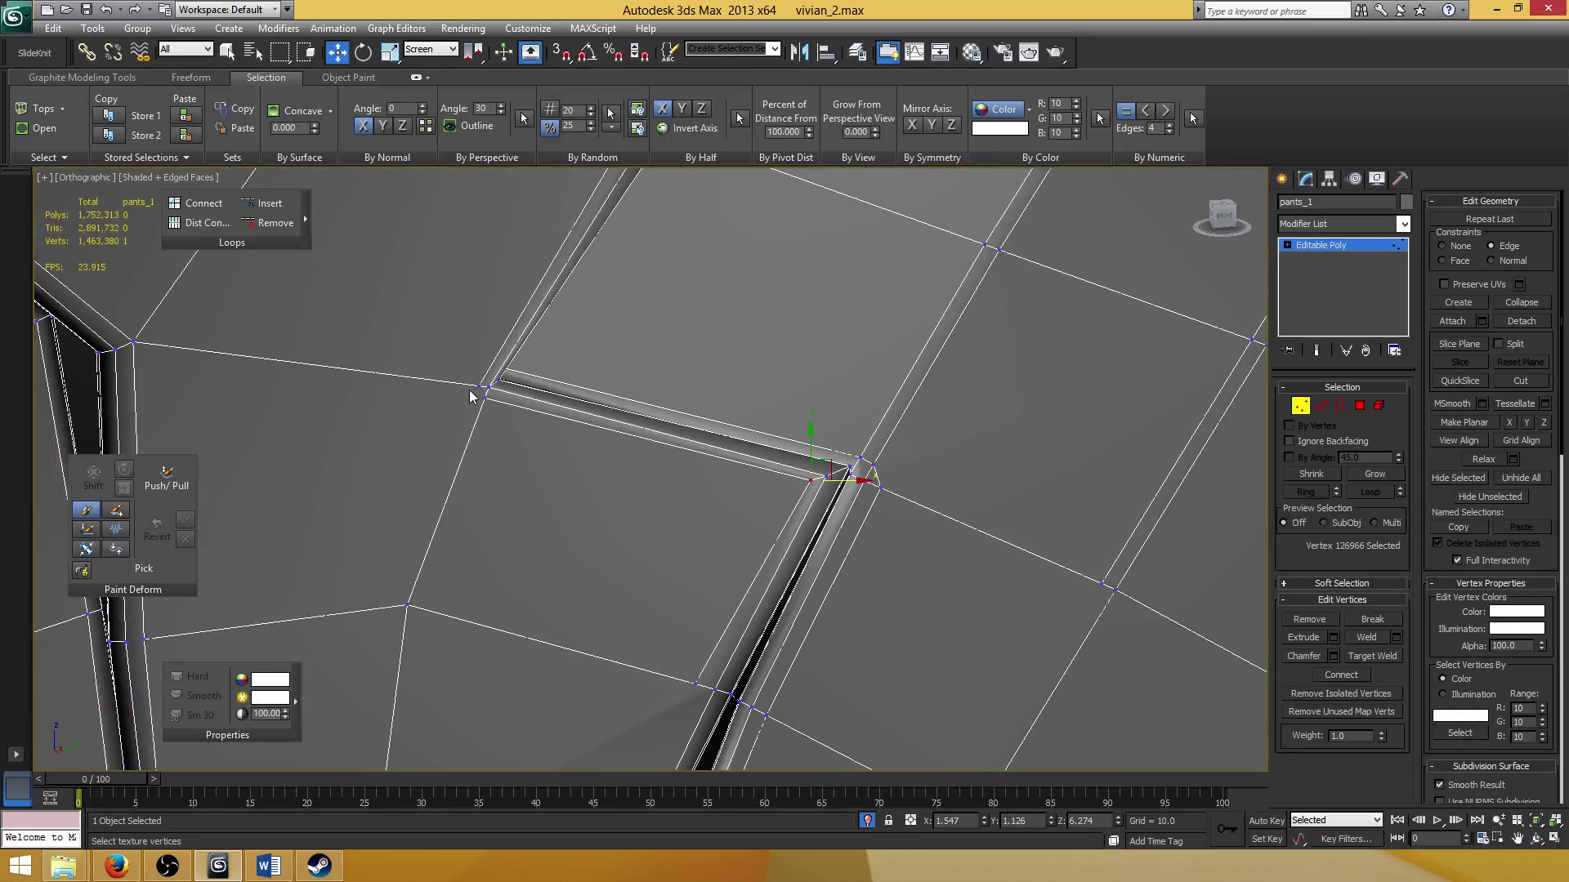
# Collapse the two neighbouring vertices at the groove step's upper inner corner into one.
pyautogui.click(483, 398)
pyautogui.keyDown('ctrl'); pyautogui.click(479, 387); pyautogui.keyUp('ctrl')
pyautogui.moveTo(606, 436); pyautogui.dragTo(637, 381, button='middle')
pyautogui.click(1341, 672)
pyautogui.moveTo(736, 295); pyautogui.dragTo(749, 312, button='middle')
pyautogui.click(1520, 303)
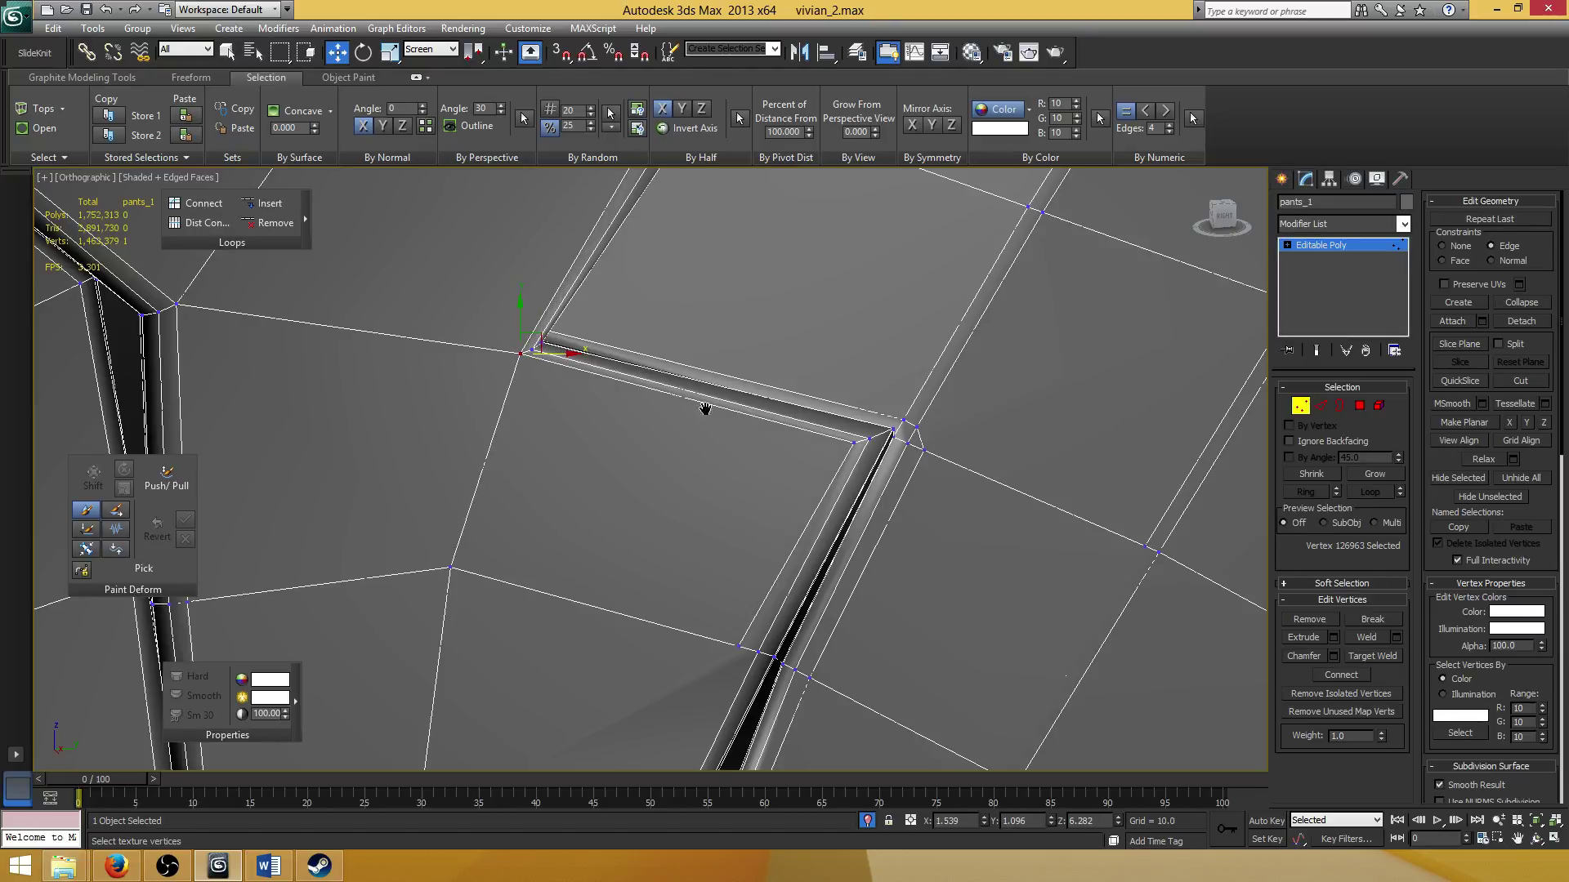
# Connect the border vertex beside the groove's side with the vertex at its lower inner corner.
pyautogui.moveTo(722, 550); pyautogui.dragTo(695, 388, button='middle')
pyautogui.moveTo(676, 482); pyautogui.dragTo(667, 384, button='middle')
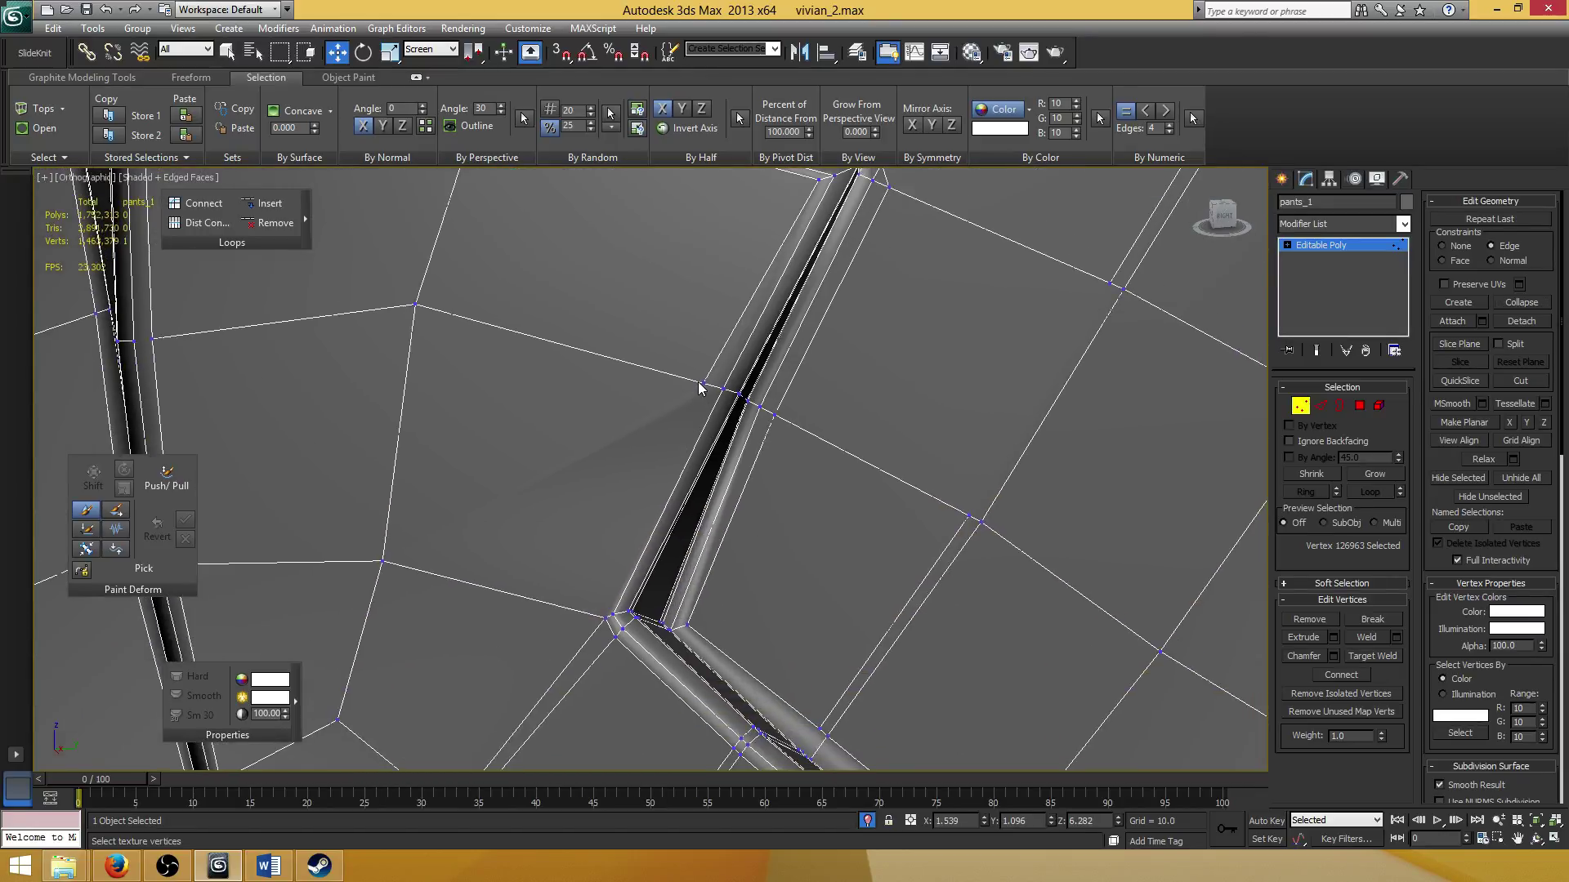
pyautogui.click(704, 381)
pyautogui.click(703, 383)
pyautogui.keyDown('ctrl'); pyautogui.click(606, 619); pyautogui.keyUp('ctrl')
pyautogui.moveTo(778, 498); pyautogui.dragTo(757, 481, button='middle')
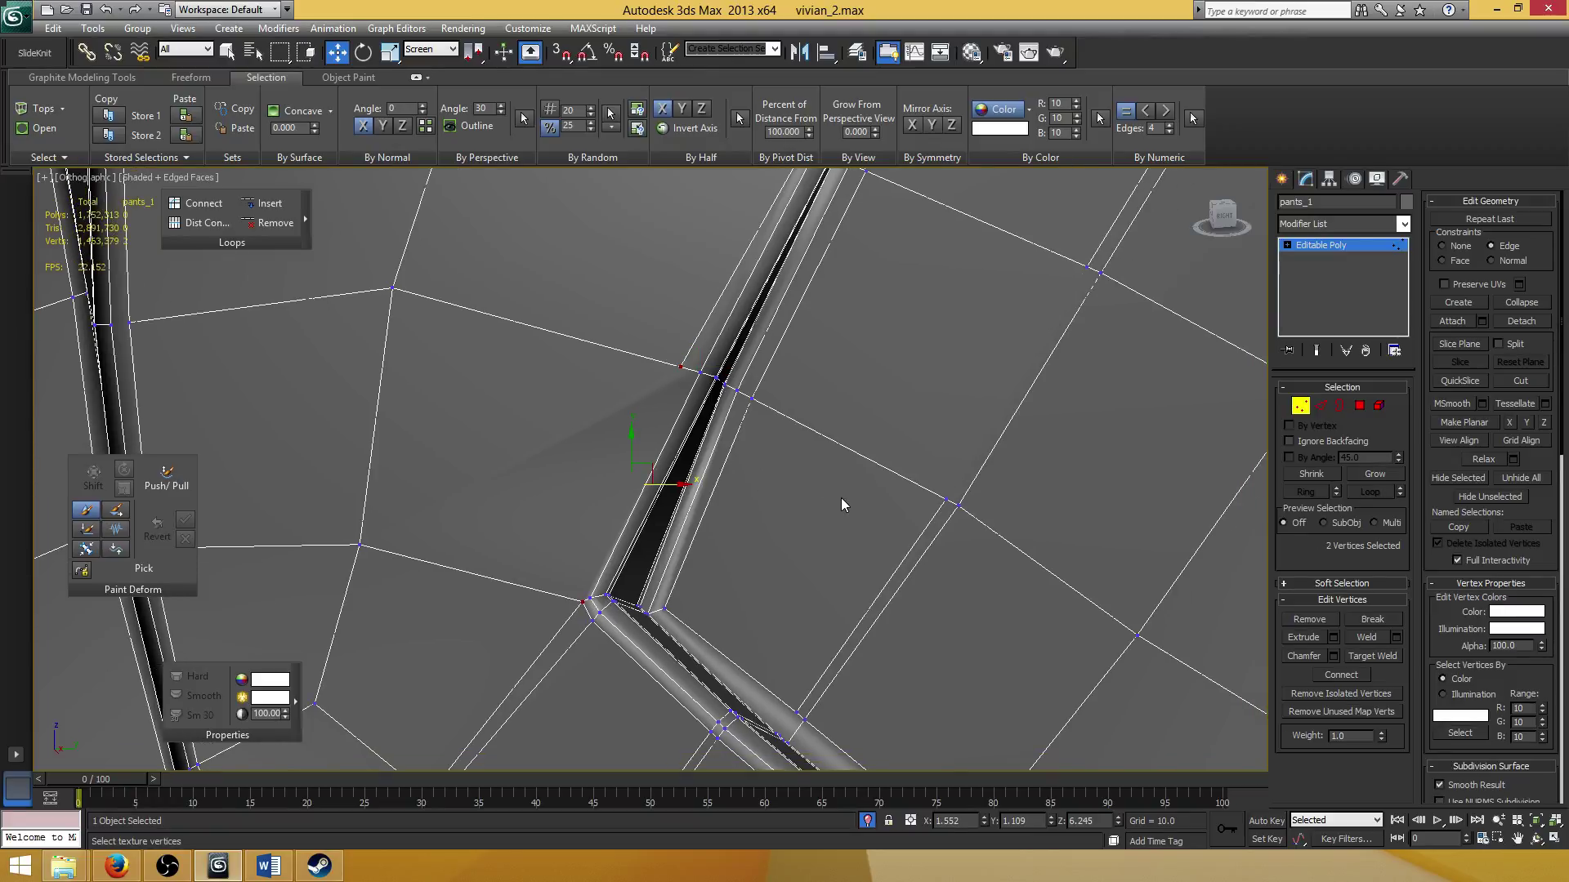
pyautogui.moveTo(846, 451); pyautogui.dragTo(845, 444, button='middle')
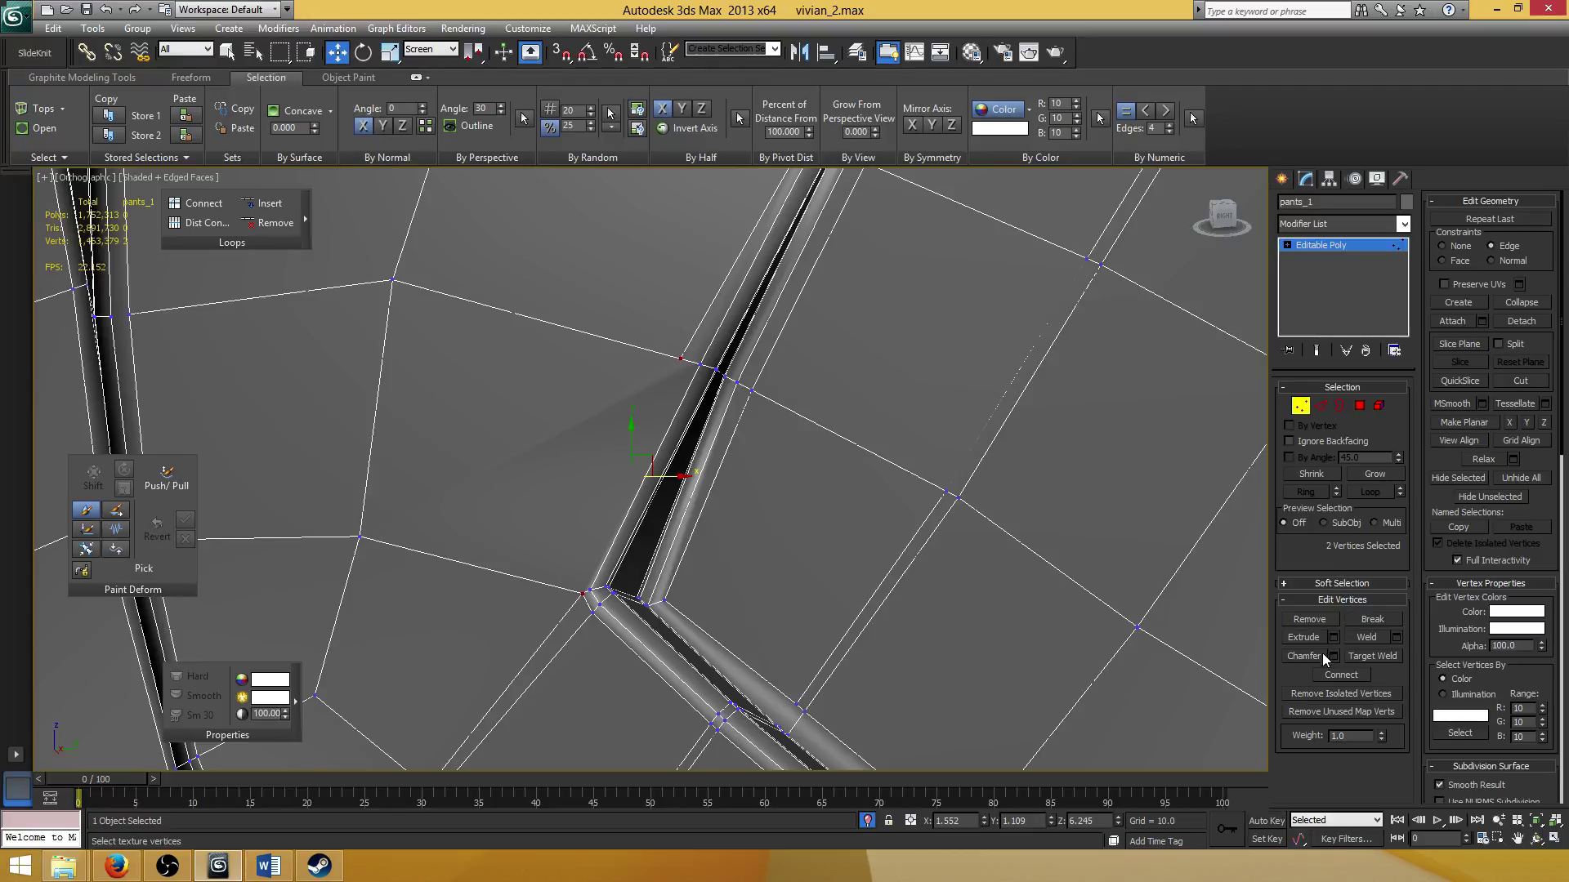
pyautogui.click(1340, 677)
# Examine the corrected groove steps and the supporting borders along the curved groove below them.
pyautogui.scroll(5, 715, 405)
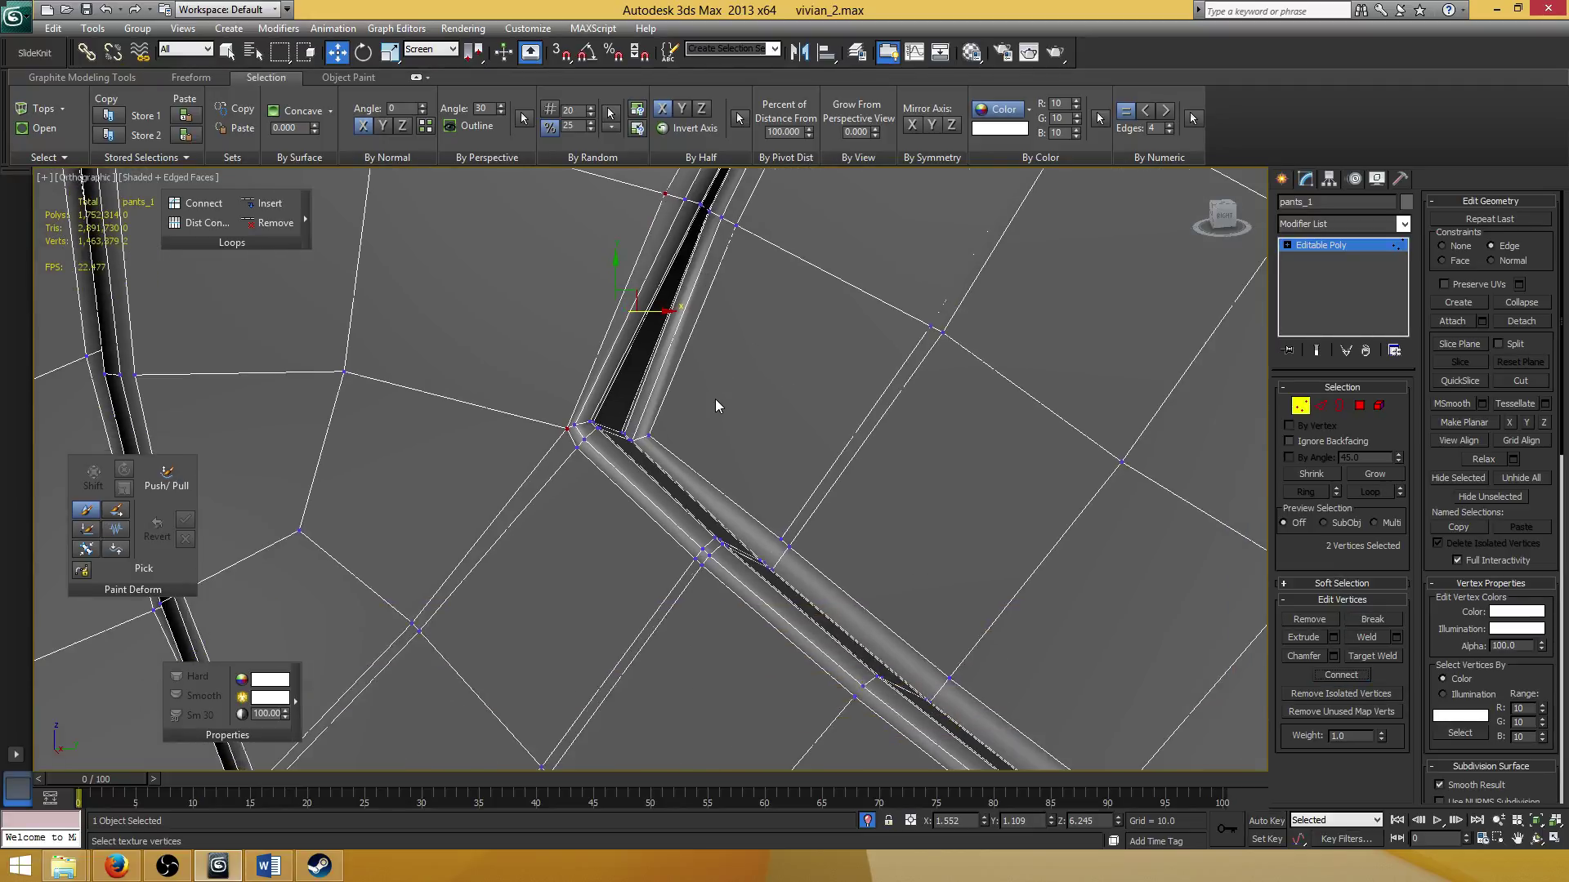
pyautogui.scroll(6, 713, 404)
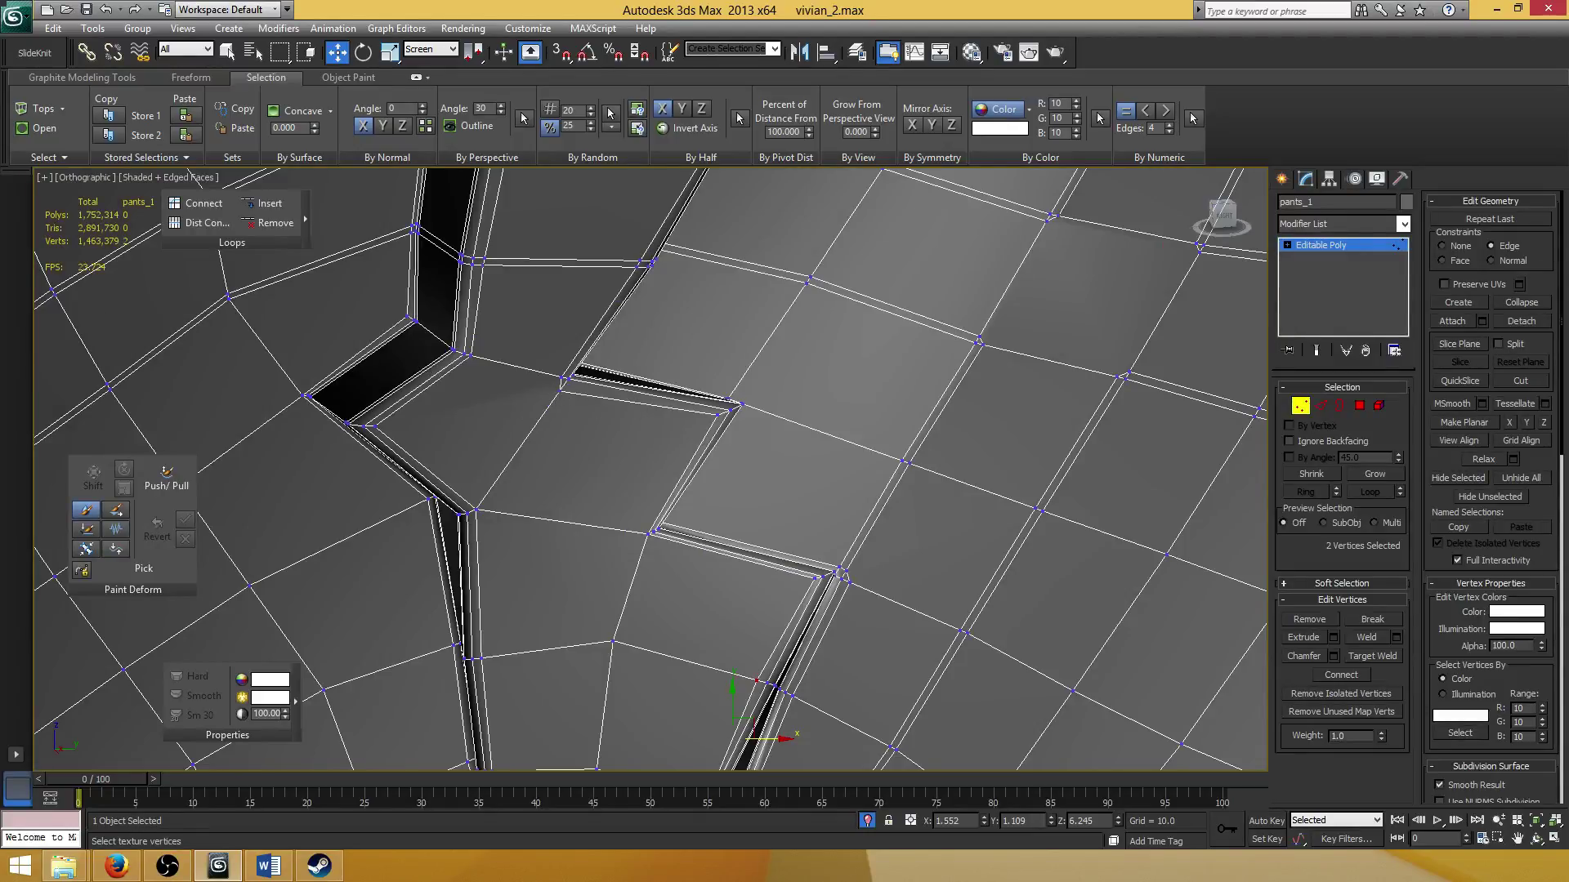
pyautogui.scroll(-3, 651, 469)
pyautogui.scroll(3, 650, 469)
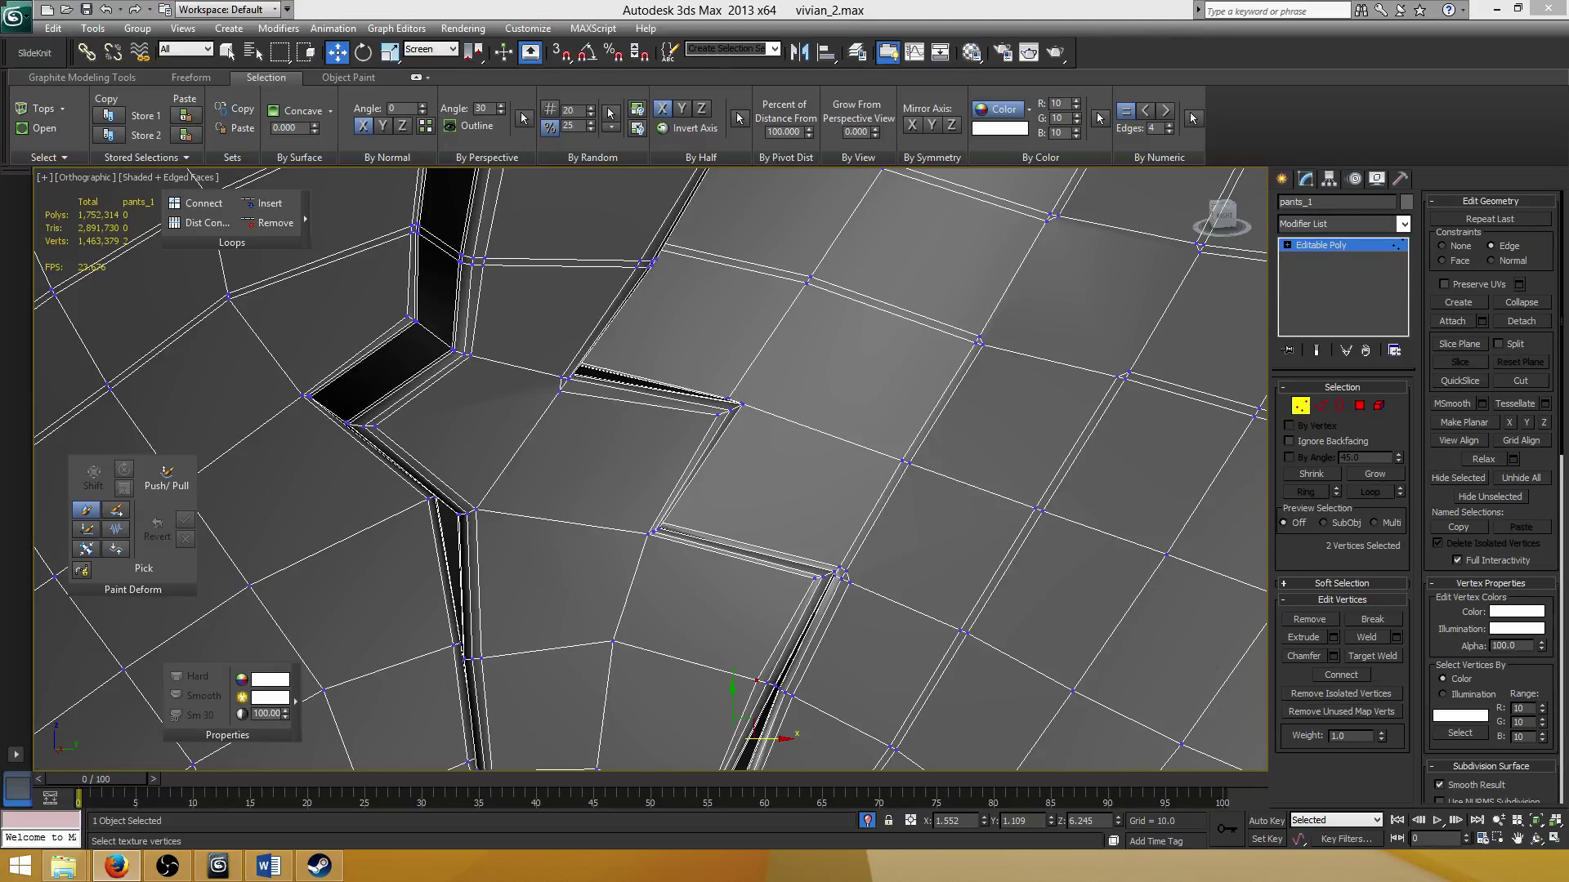
pyautogui.moveTo(585, 371); pyautogui.dragTo(573, 166, button='middle')
pyautogui.scroll(-3, 613, 448)
pyautogui.scroll(2, 680, 429)
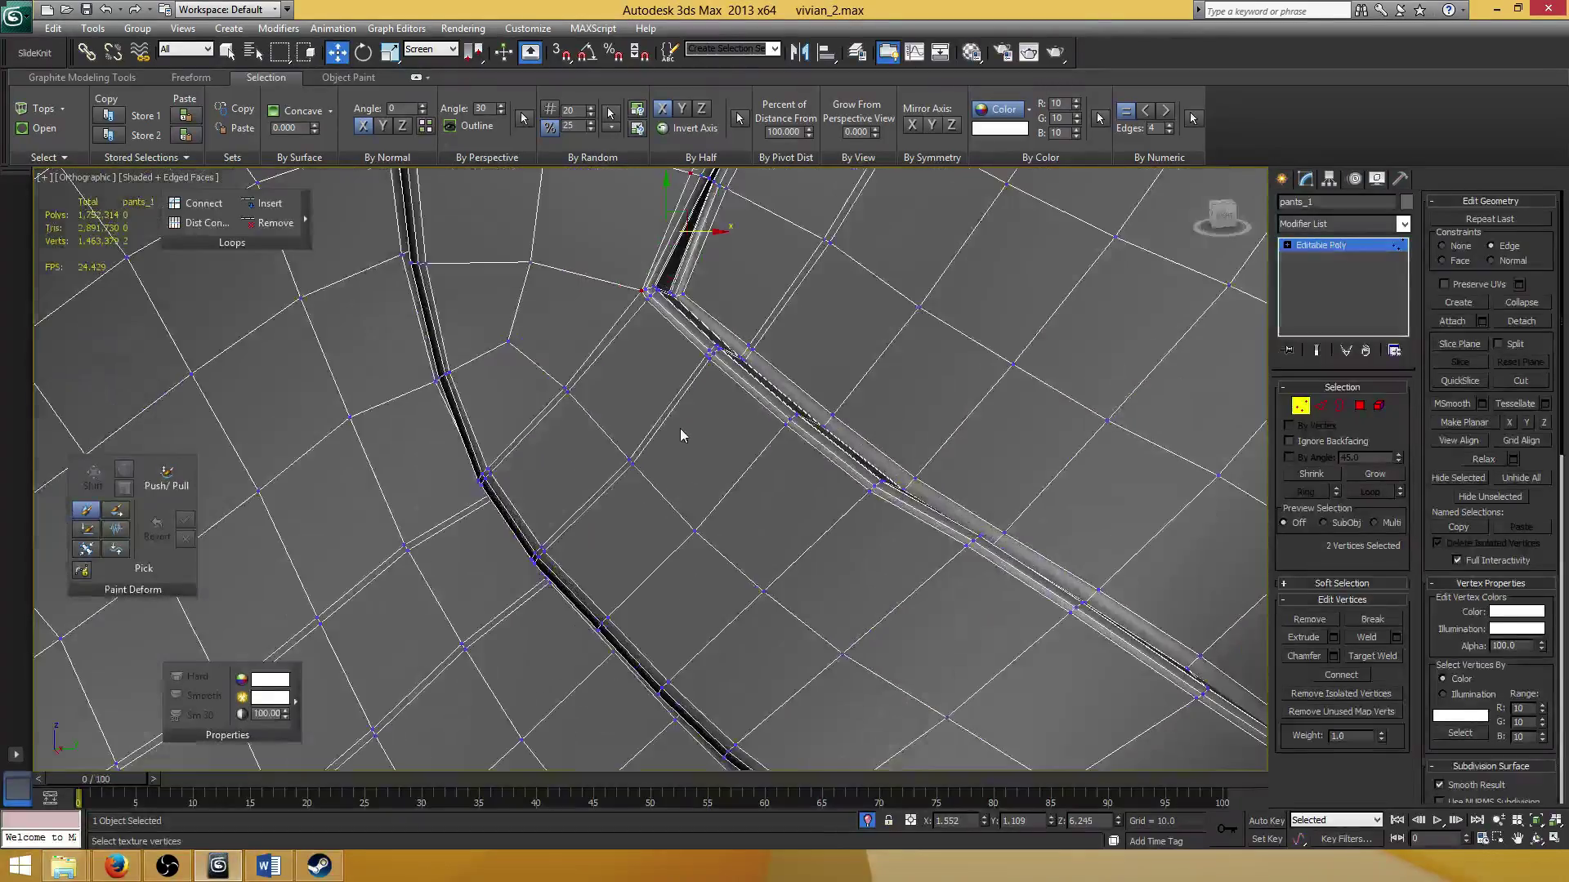
pyautogui.click(709, 354)
pyautogui.keyDown('alt'); pyautogui.moveTo(739, 394); pyautogui.dragTo(787, 354, button='middle'); pyautogui.keyUp('alt')
pyautogui.scroll(-5, 561, 473)
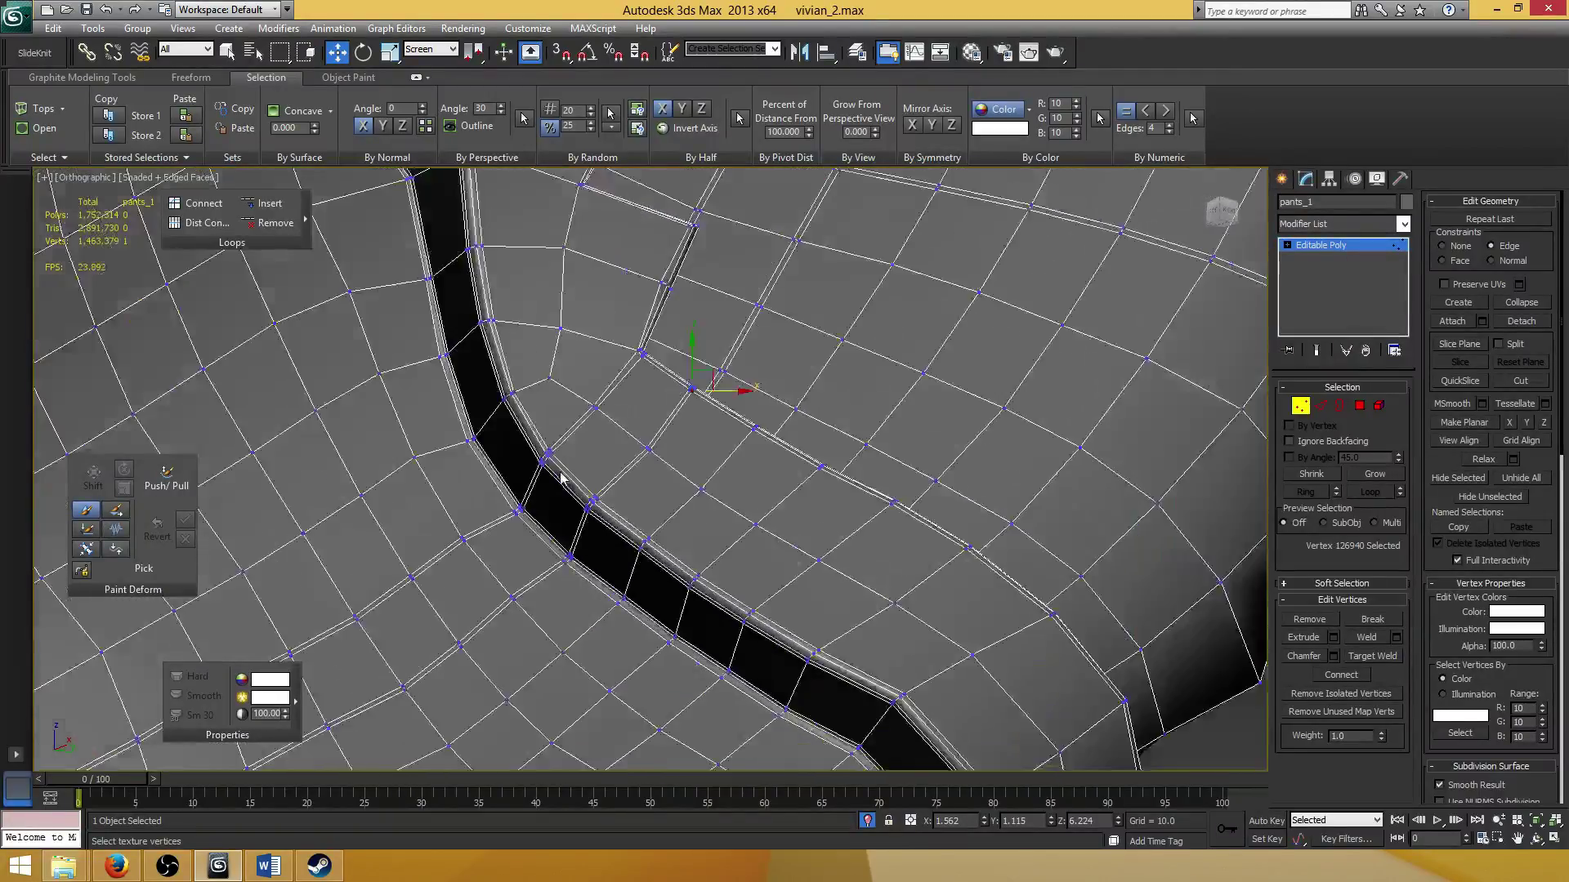
pyautogui.scroll(-5, 563, 447)
pyautogui.keyDown('alt'); pyautogui.moveTo(617, 437); pyautogui.dragTo(559, 459, button='middle'); pyautogui.keyUp('alt')
pyautogui.moveTo(560, 458); pyautogui.dragTo(521, 501, button='middle')
# Examine the corners and borders of the zigzag groove steps higher up on the pants.
pyautogui.scroll(3, 525, 503)
pyautogui.scroll(4, 565, 484)
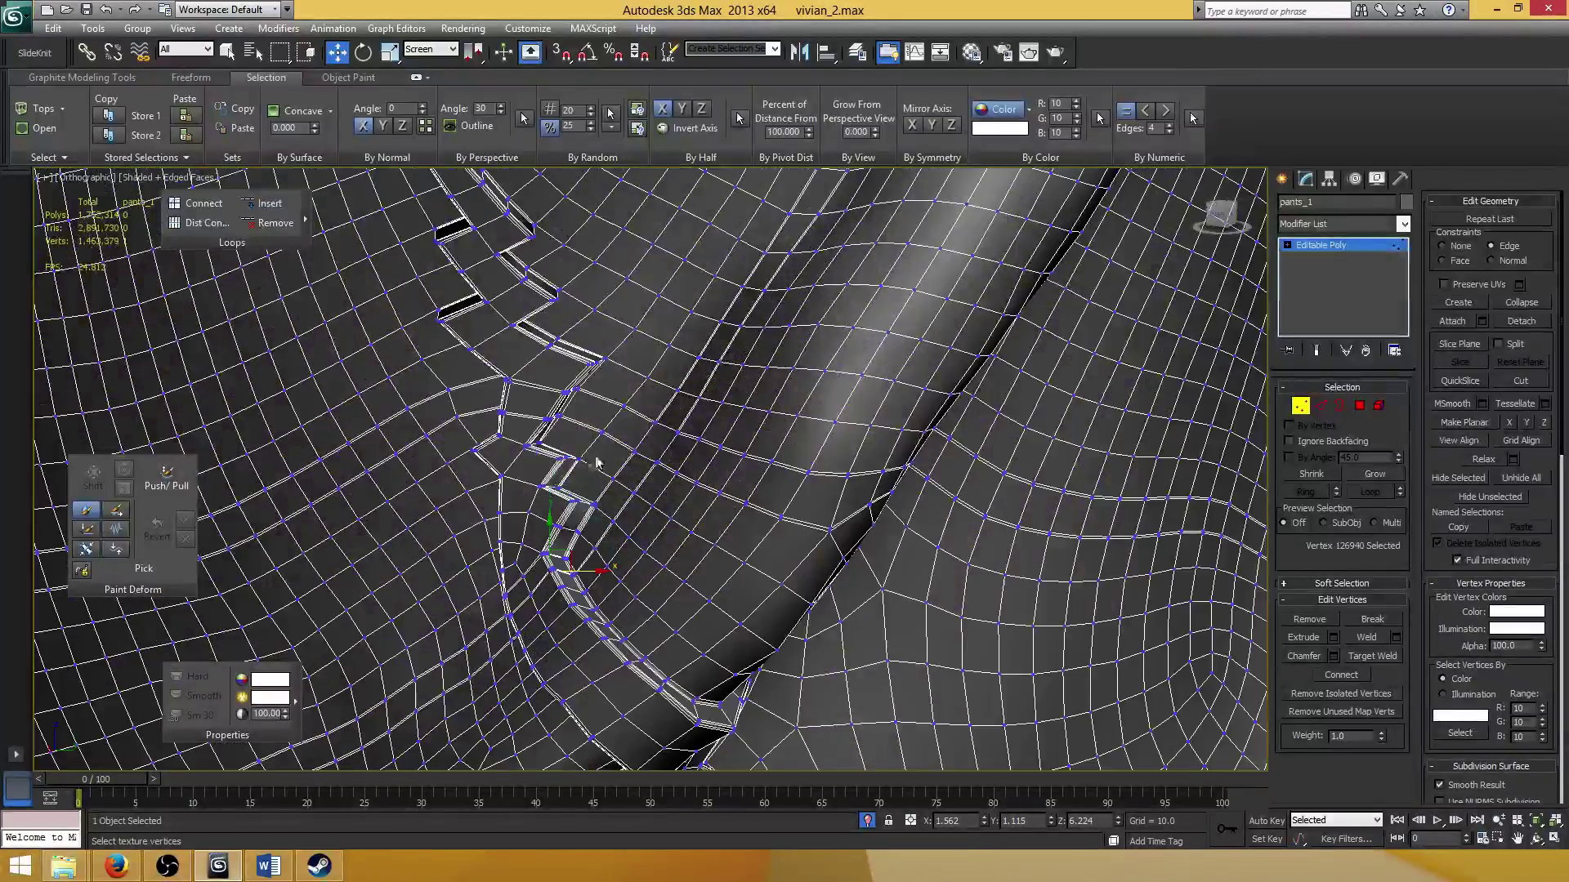
pyautogui.keyDown('alt'); pyautogui.moveTo(542, 372); pyautogui.dragTo(672, 598, button='middle'); pyautogui.keyUp('alt')
pyautogui.scroll(7, 525, 507)
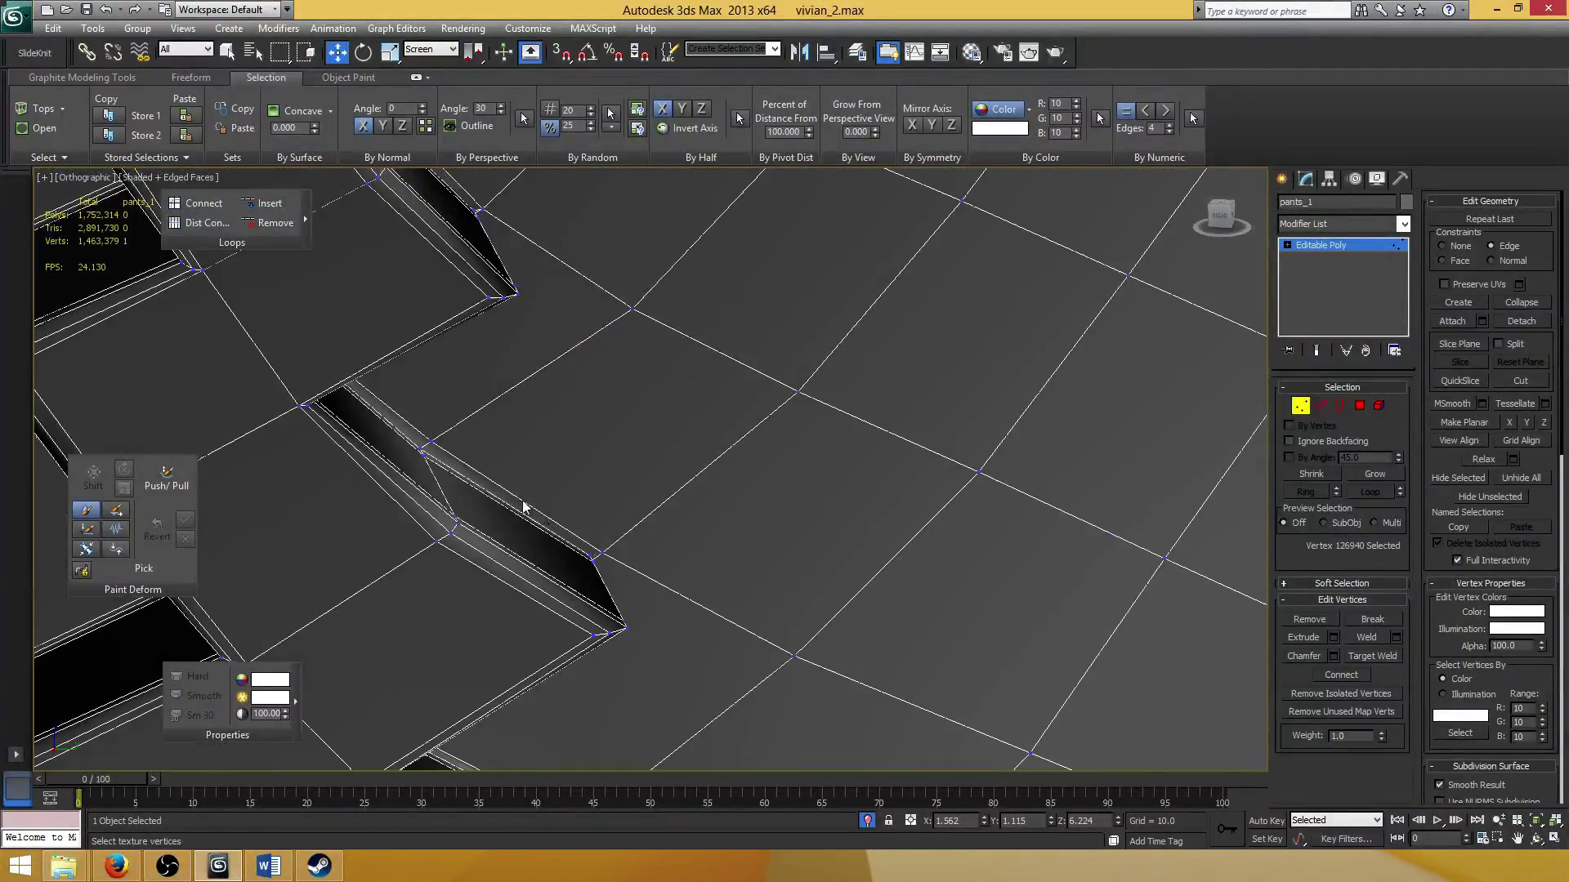
pyautogui.moveTo(415, 464); pyautogui.dragTo(597, 525, button='middle')
pyautogui.scroll(-4, 728, 571)
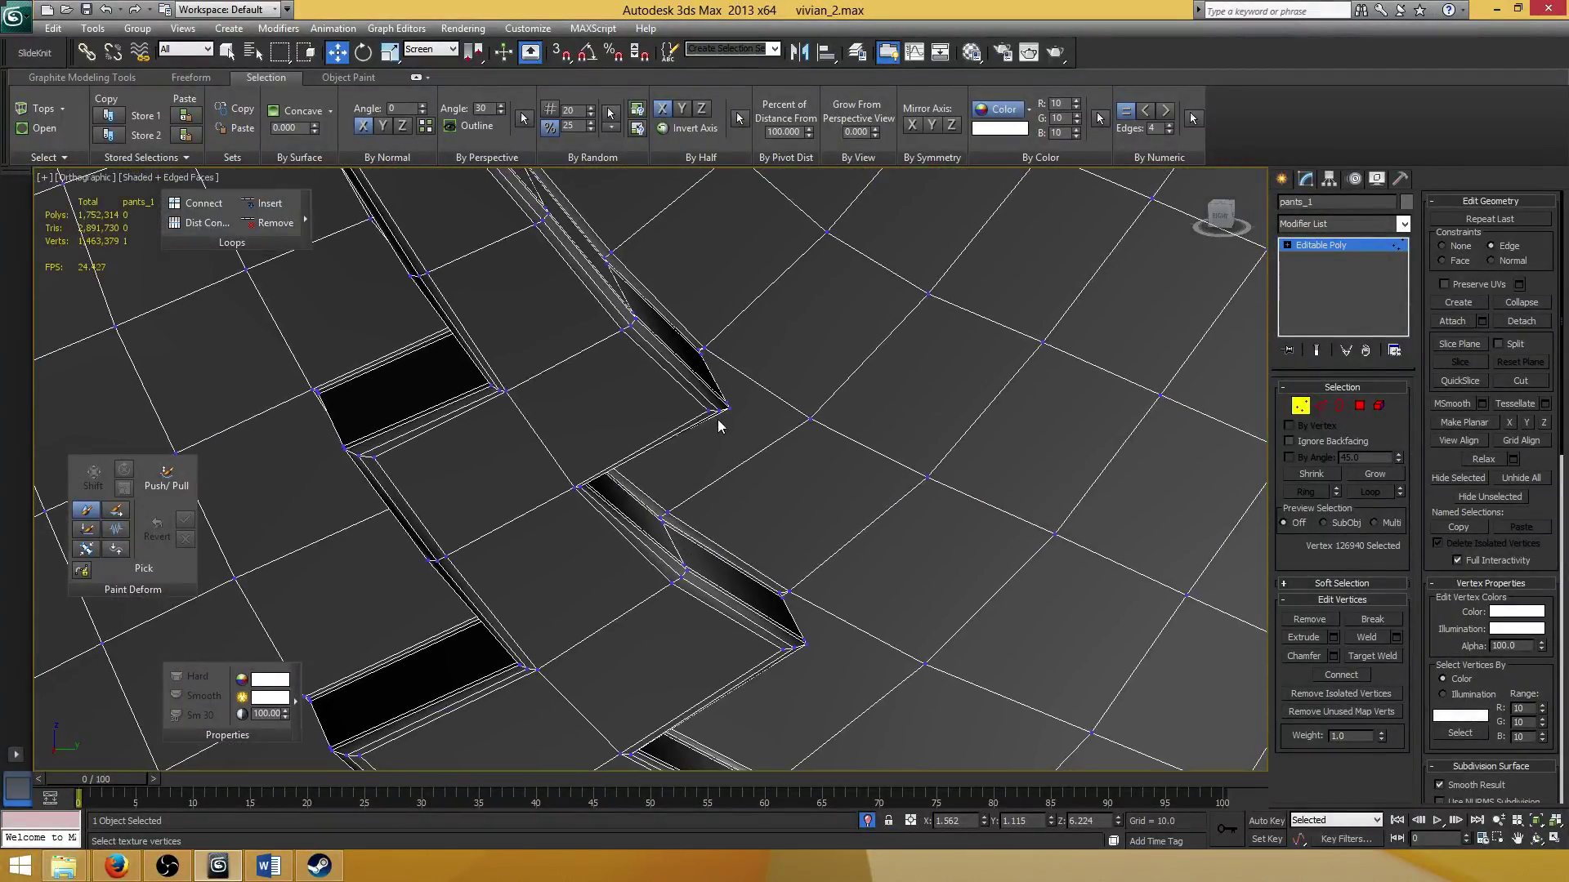
pyautogui.click(708, 412)
pyautogui.keyDown('alt'); pyautogui.moveTo(734, 429); pyautogui.dragTo(665, 560, button='middle'); pyautogui.keyUp('alt')
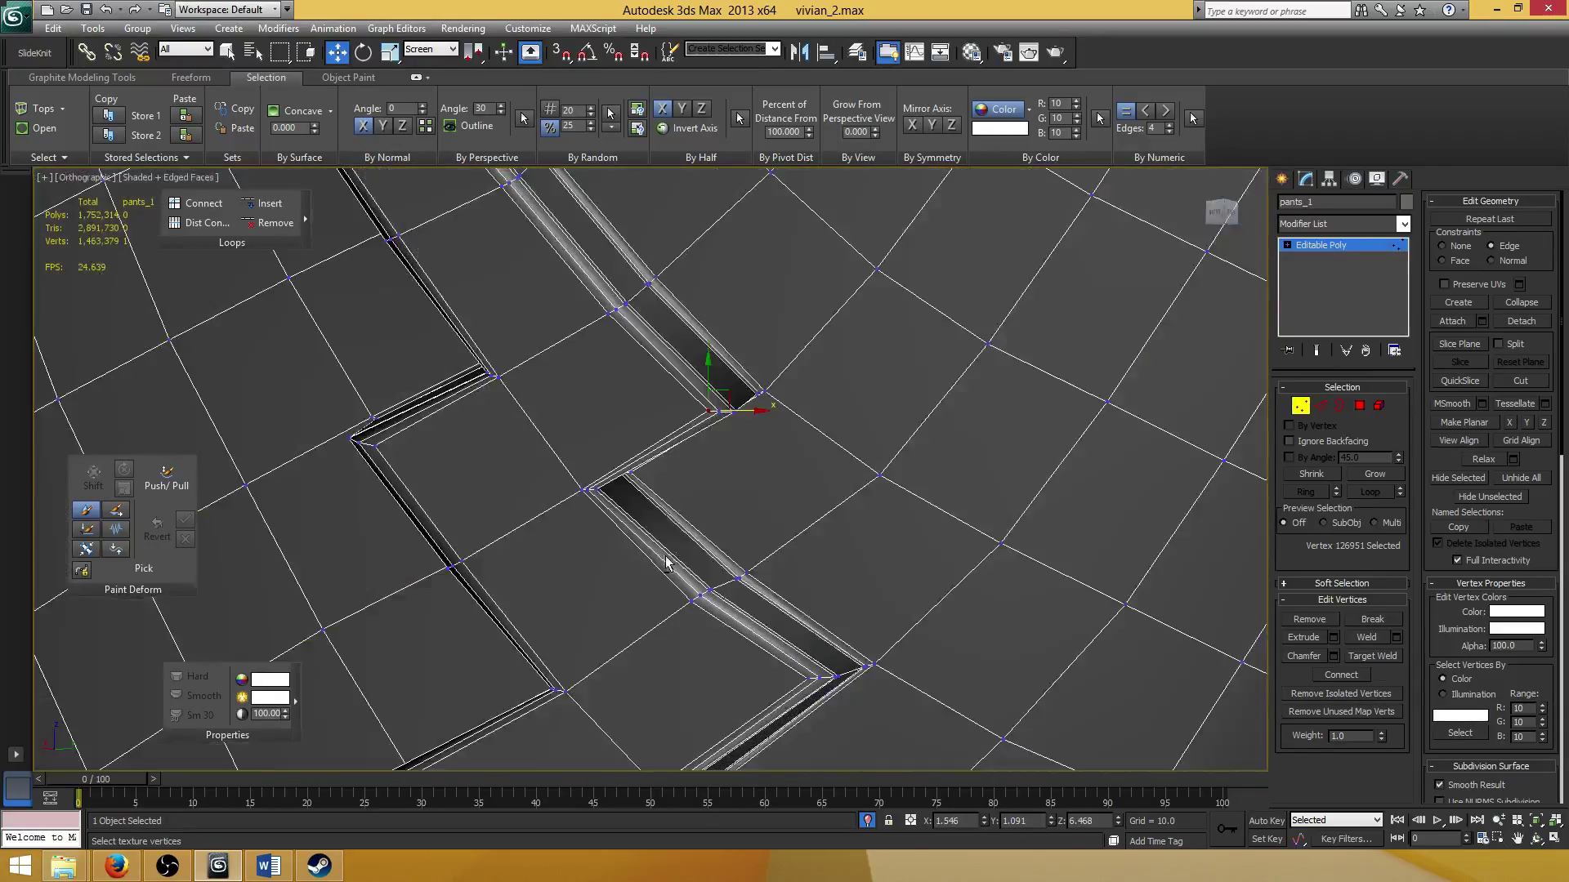
# Examine the groove around the fold and follow its long seam down the trouser leg for remaining topology problems.
pyautogui.scroll(-6, 660, 567)
pyautogui.moveTo(694, 622); pyautogui.dragTo(657, 400, button='middle')
pyautogui.moveTo(735, 701); pyautogui.dragTo(633, 448, button='middle')
pyautogui.scroll(4, 633, 448)
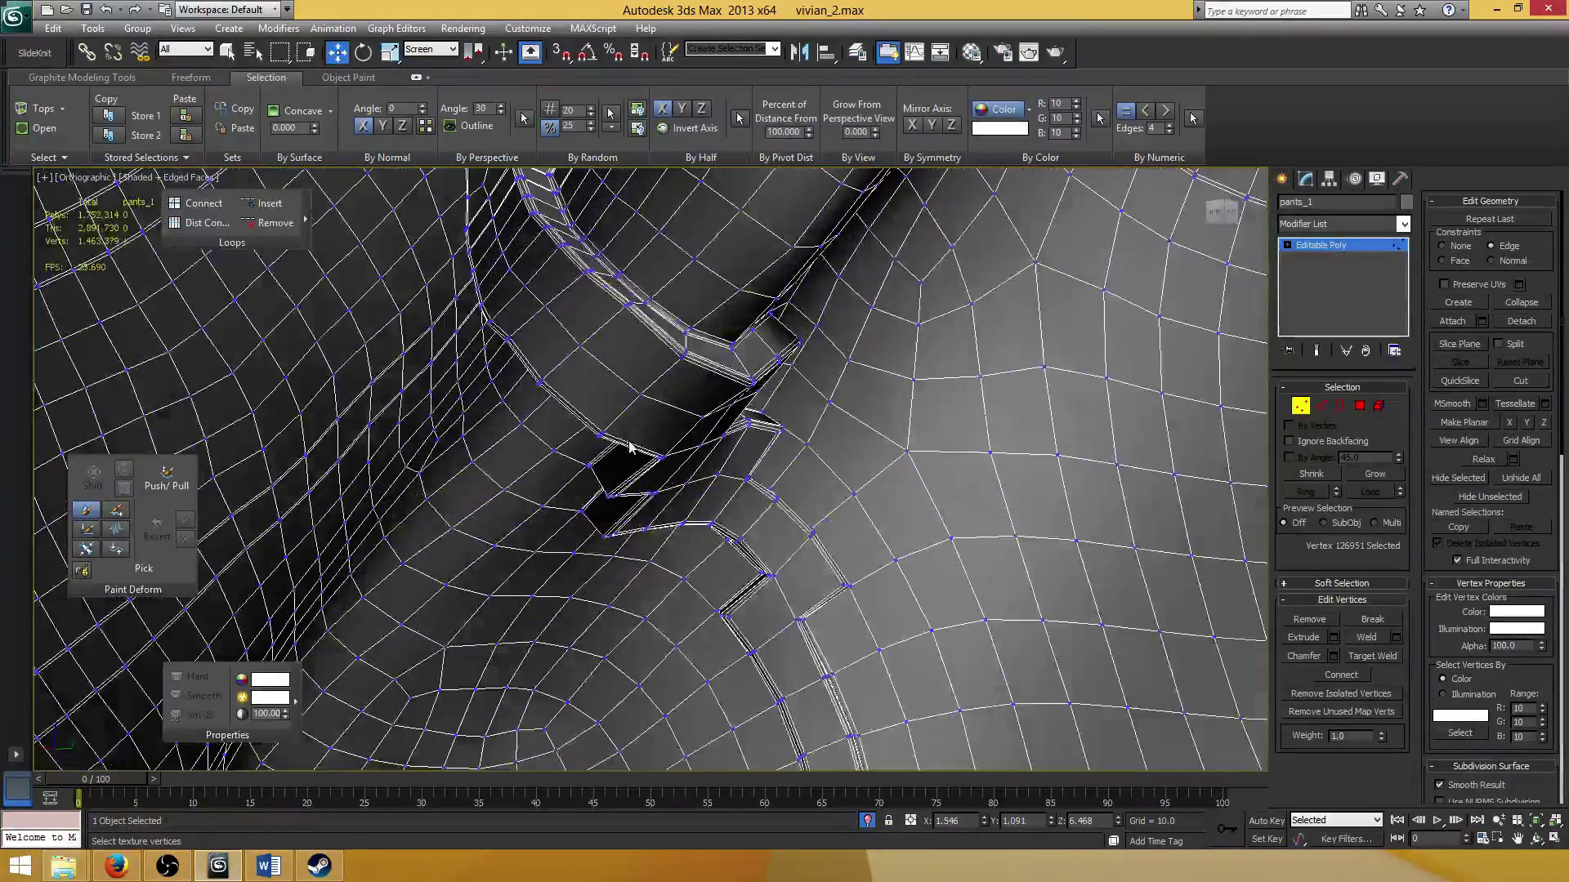
pyautogui.click(676, 458)
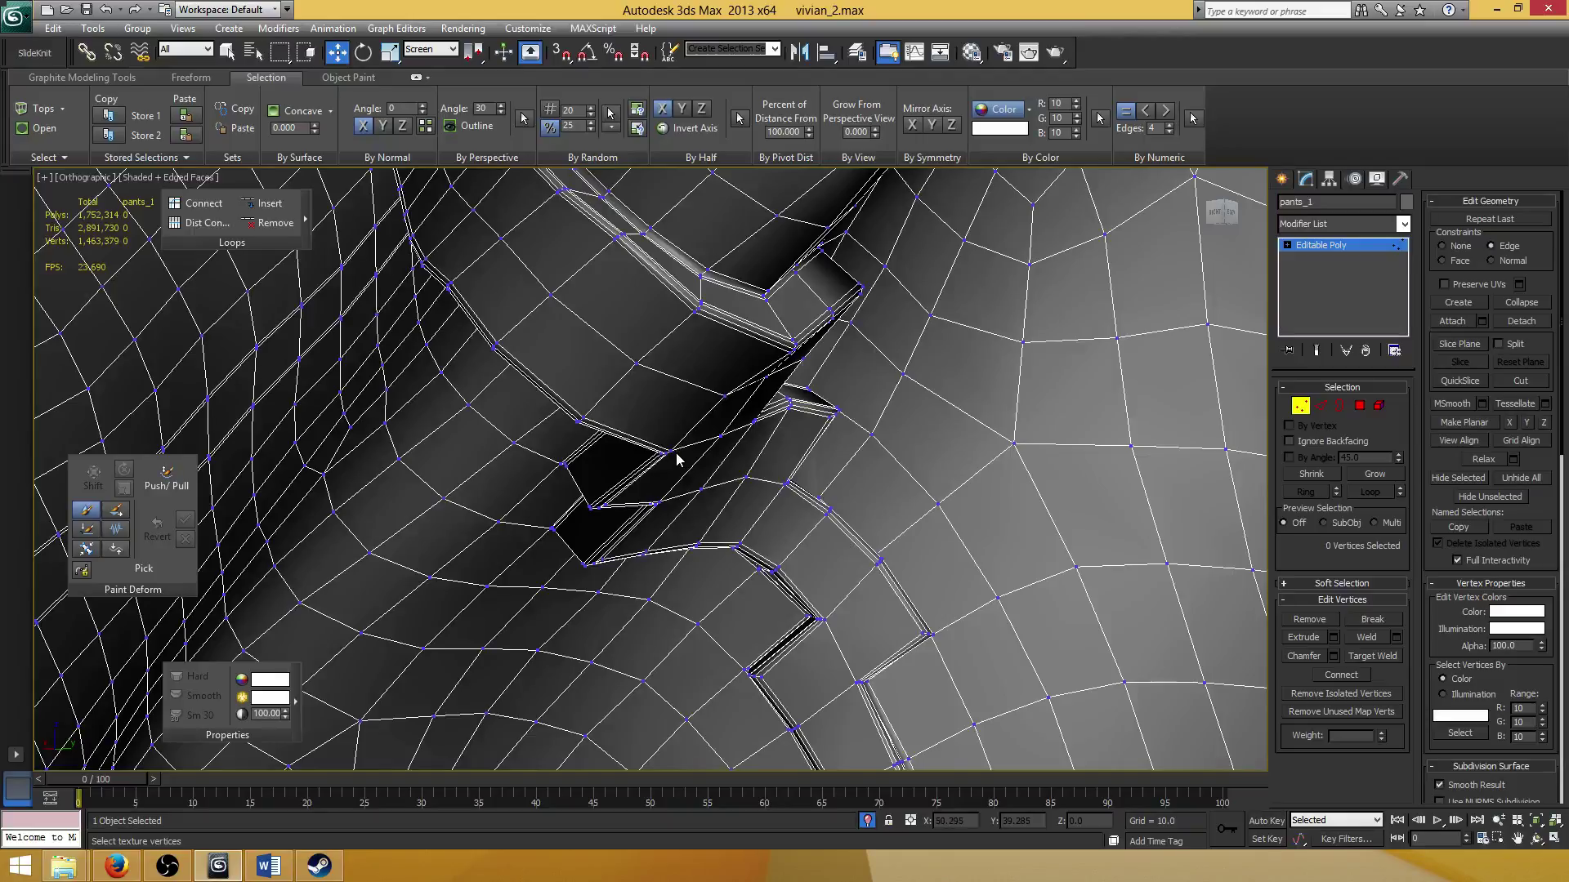
pyautogui.scroll(-3, 676, 458)
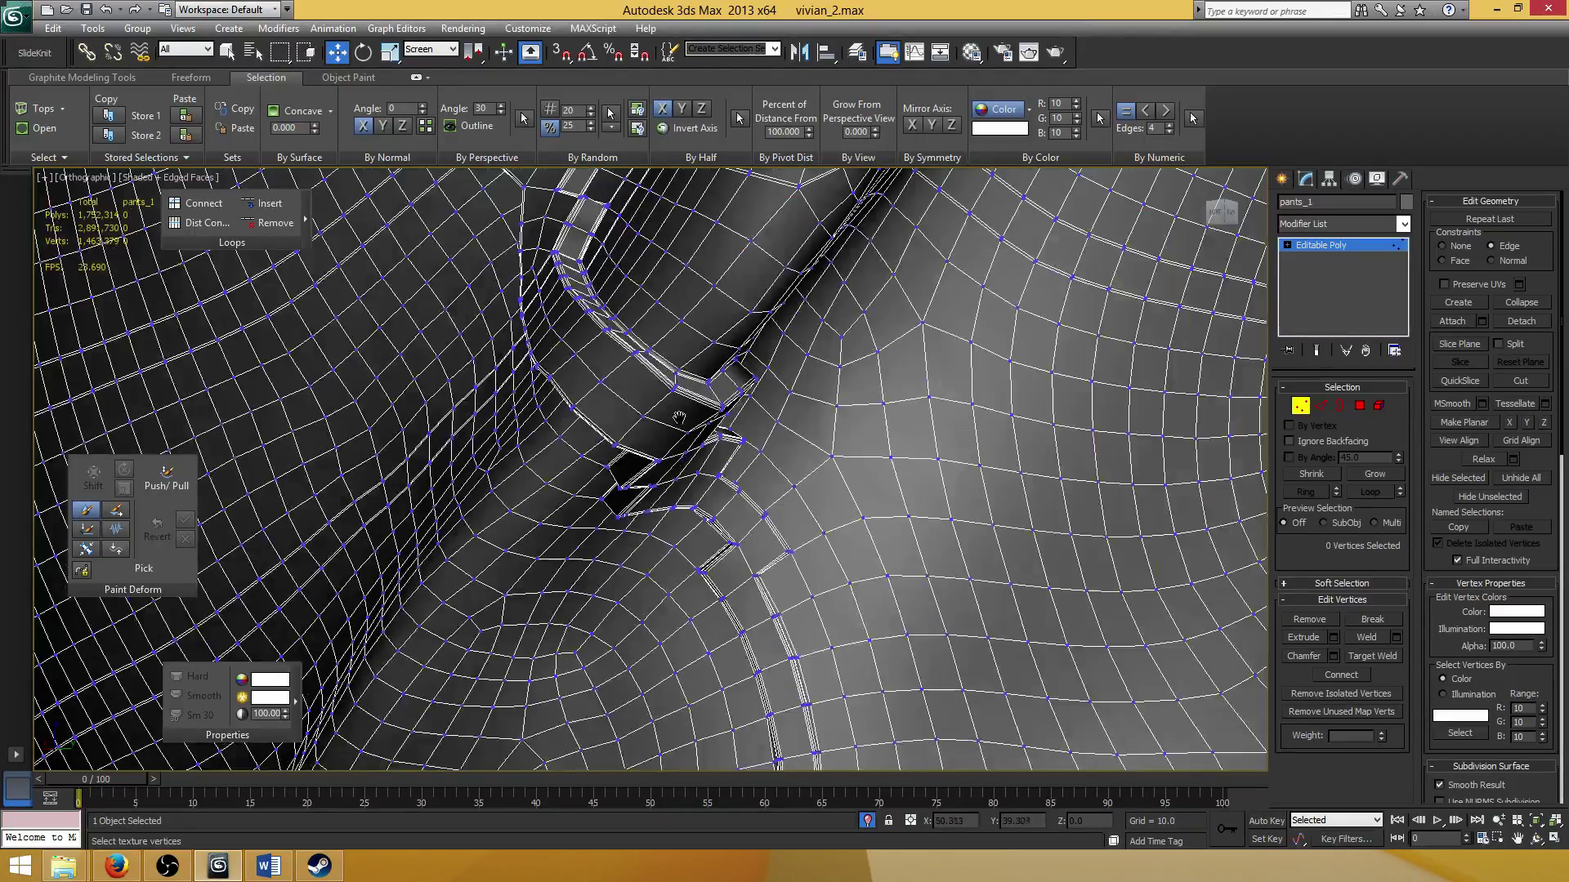
pyautogui.moveTo(678, 417); pyautogui.dragTo(667, 379, button='middle')
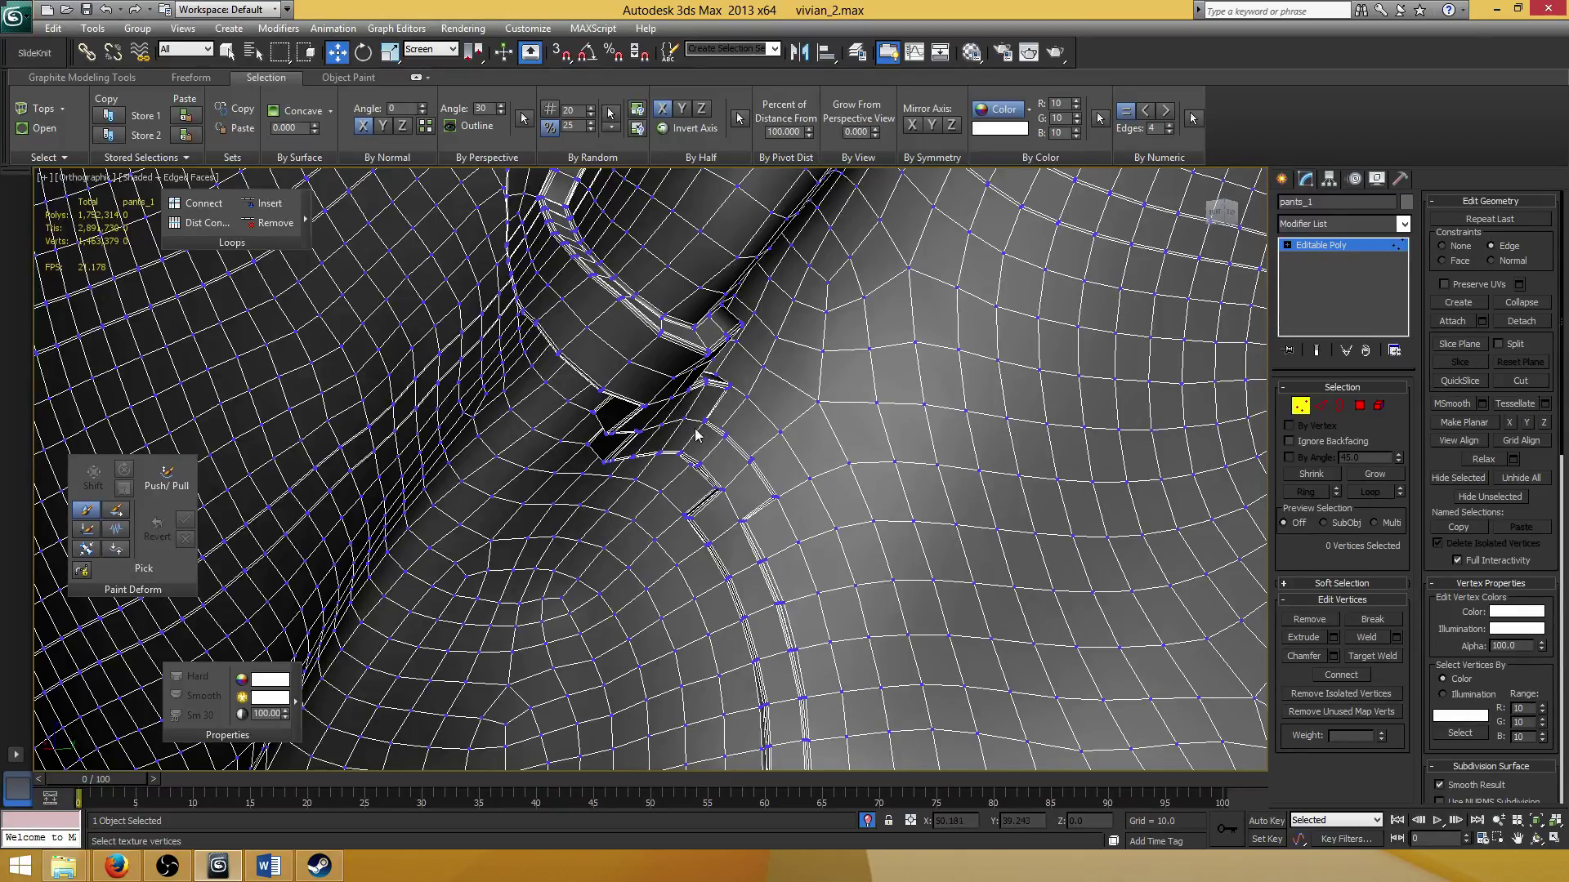
pyautogui.scroll(4, 645, 466)
pyautogui.scroll(3, 640, 480)
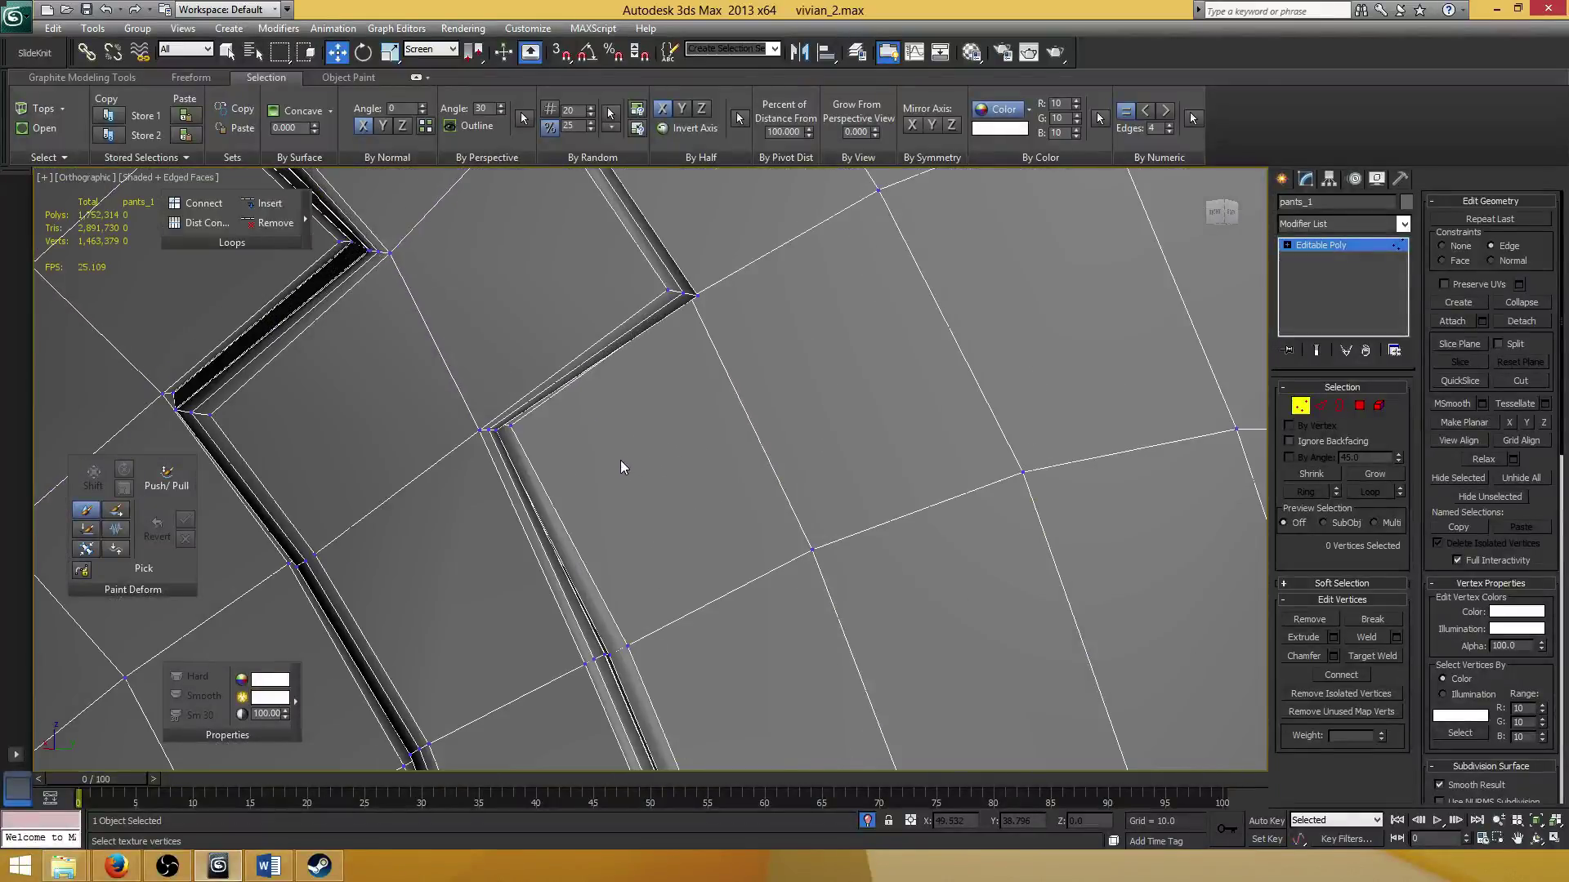
pyautogui.scroll(-8, 618, 465)
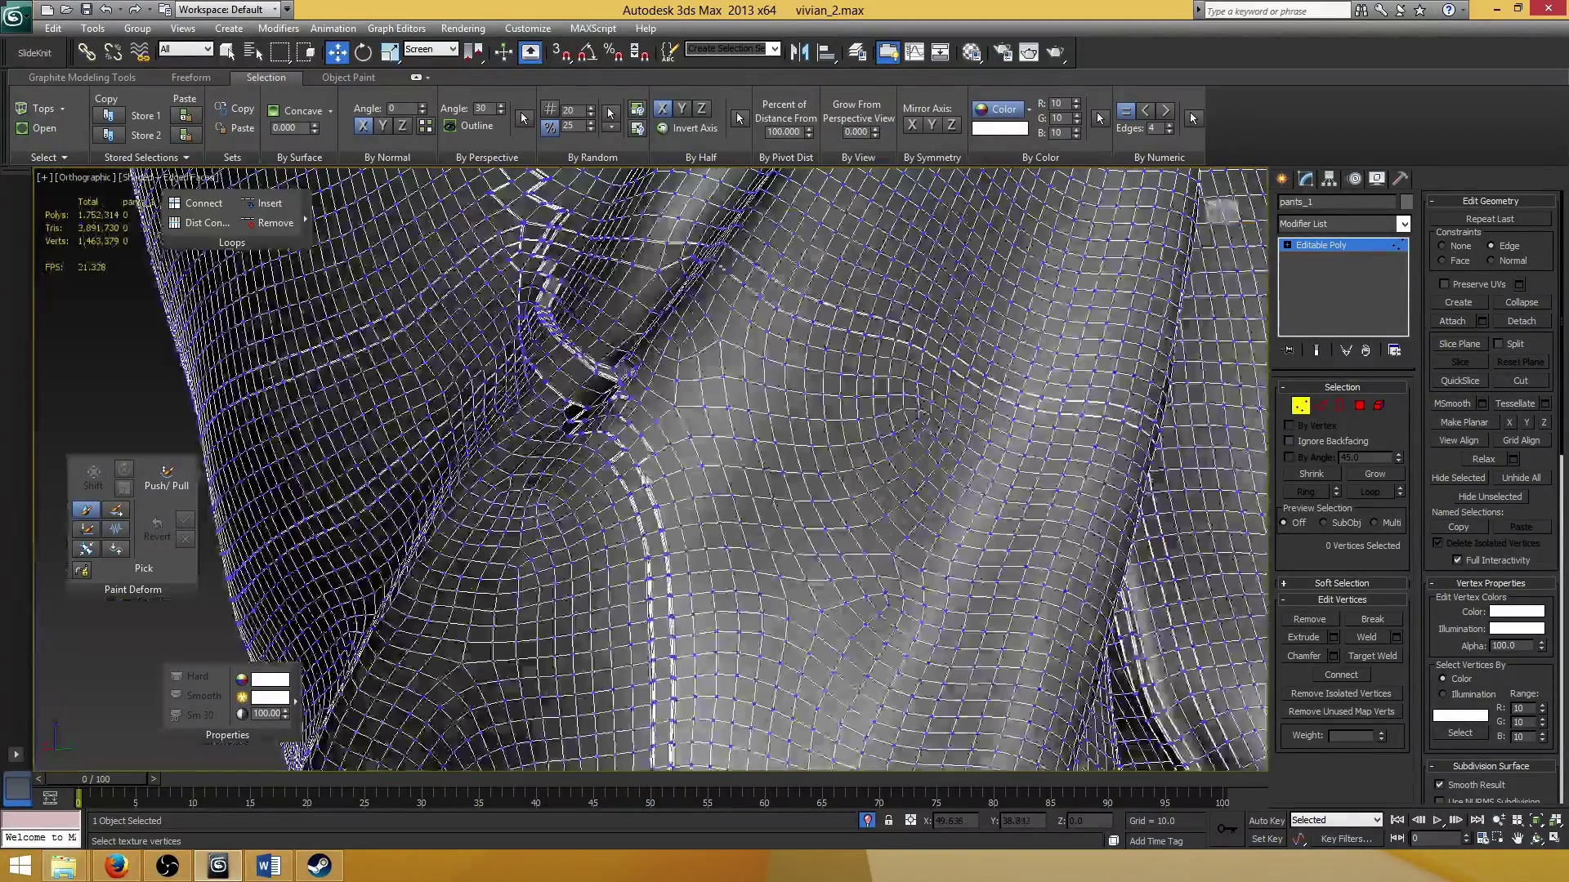
pyautogui.scroll(5, 624, 431)
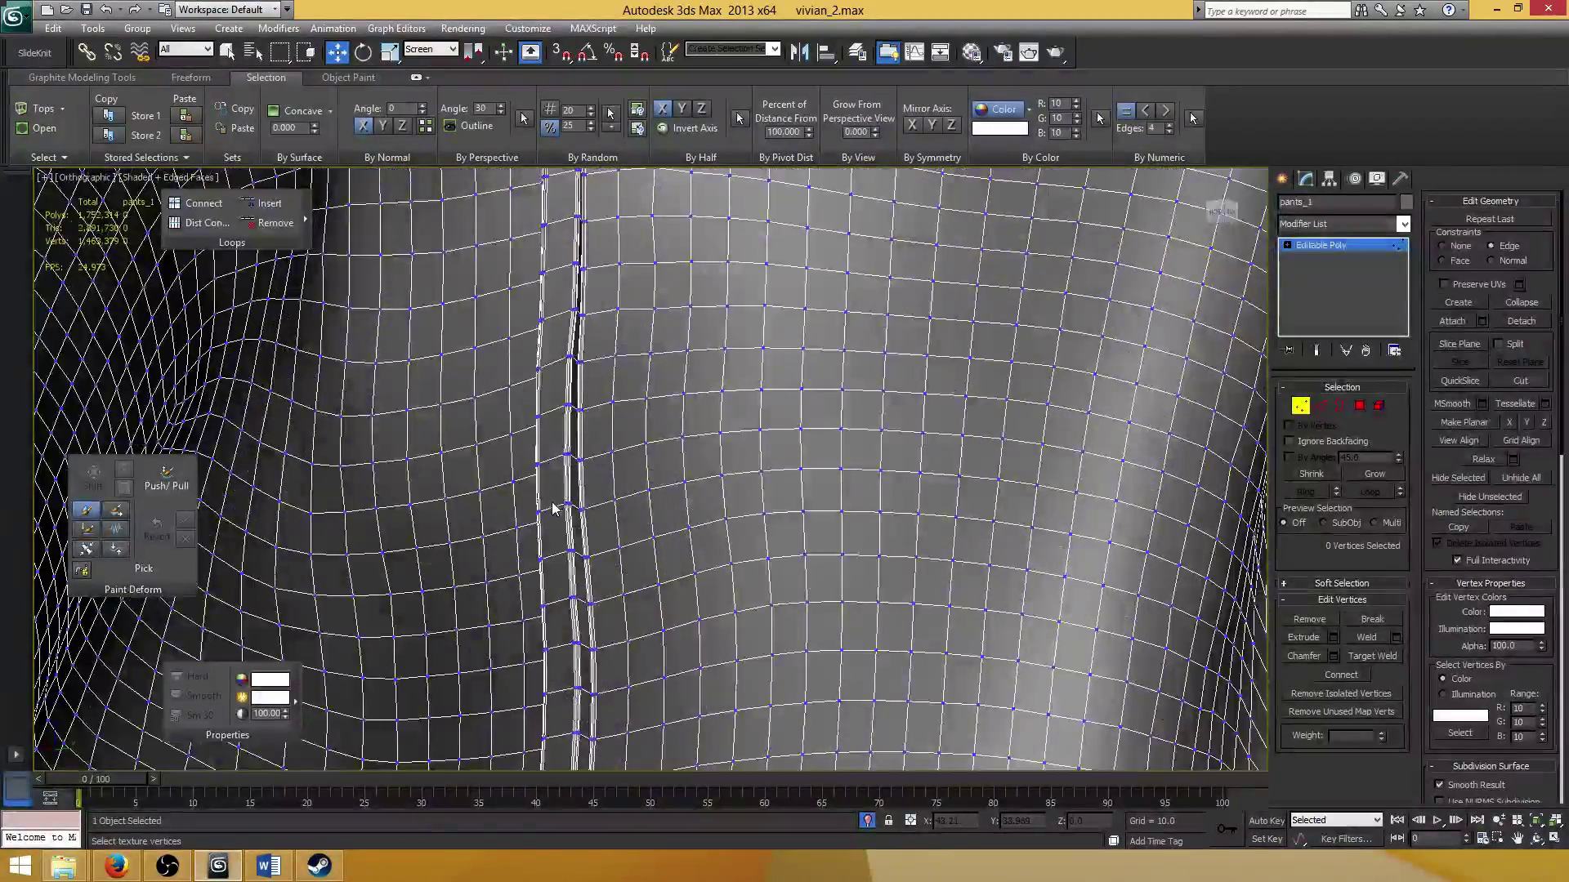
pyautogui.click(565, 501)
pyautogui.keyDown('alt'); pyautogui.moveTo(563, 496); pyautogui.dragTo(585, 532, button='middle'); pyautogui.keyUp('alt')
pyautogui.scroll(-6, 585, 538)
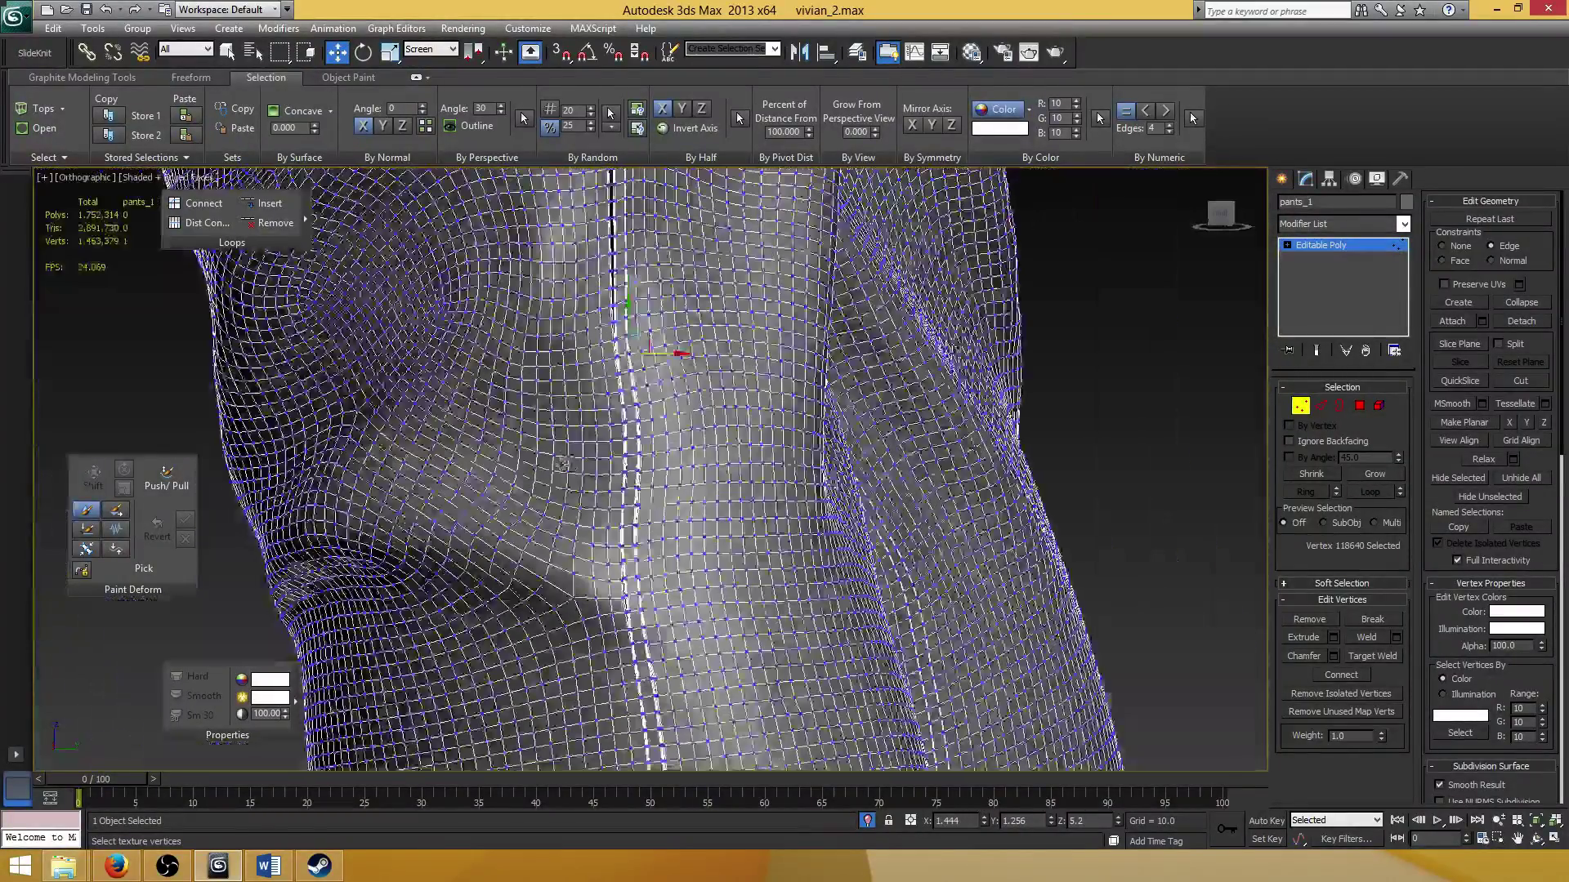
# Examine the narrow seam down the trouser leg and its supporting edges up close, and save the scene.
pyautogui.moveTo(553, 621); pyautogui.dragTo(540, 333, button='middle')
pyautogui.scroll(10, 641, 466)
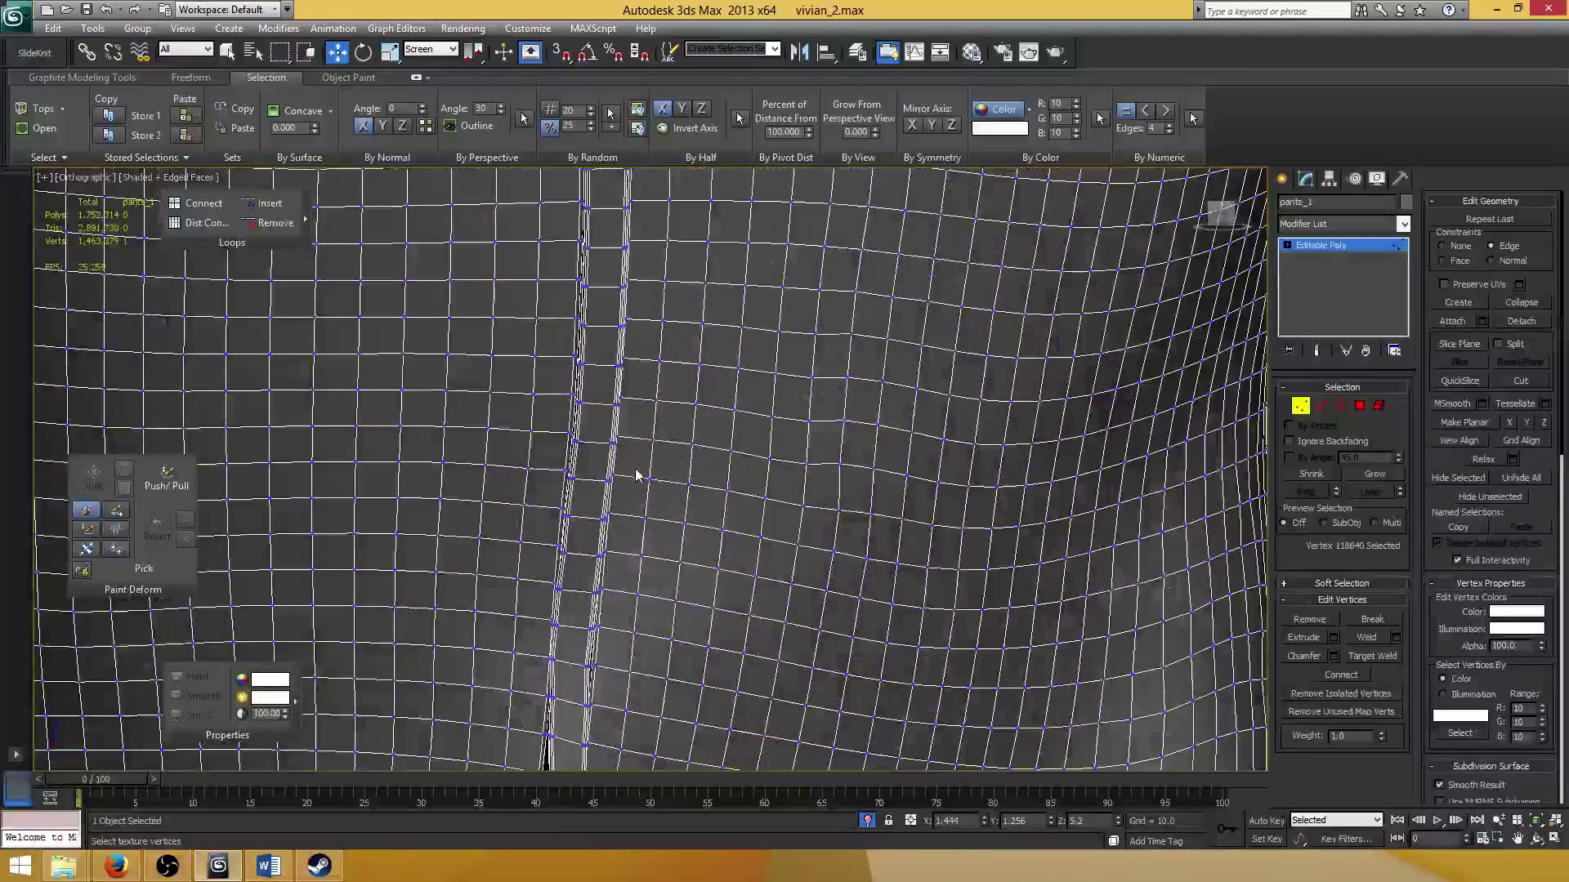
pyautogui.click(607, 448)
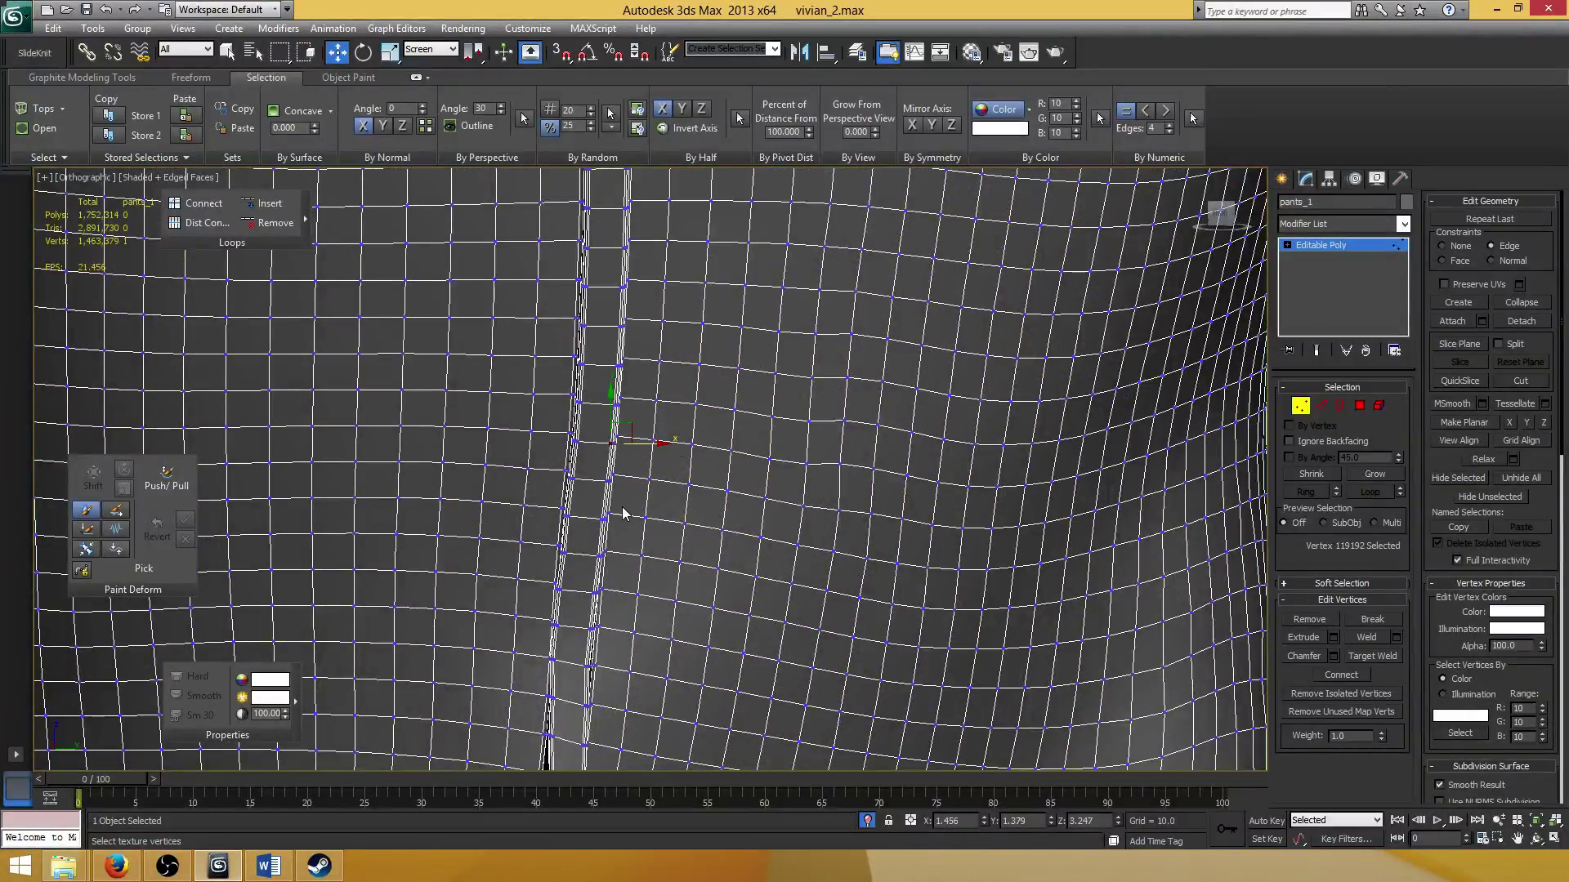
pyautogui.keyDown('alt'); pyautogui.moveTo(626, 506); pyautogui.dragTo(610, 489, button='middle'); pyautogui.keyUp('alt')
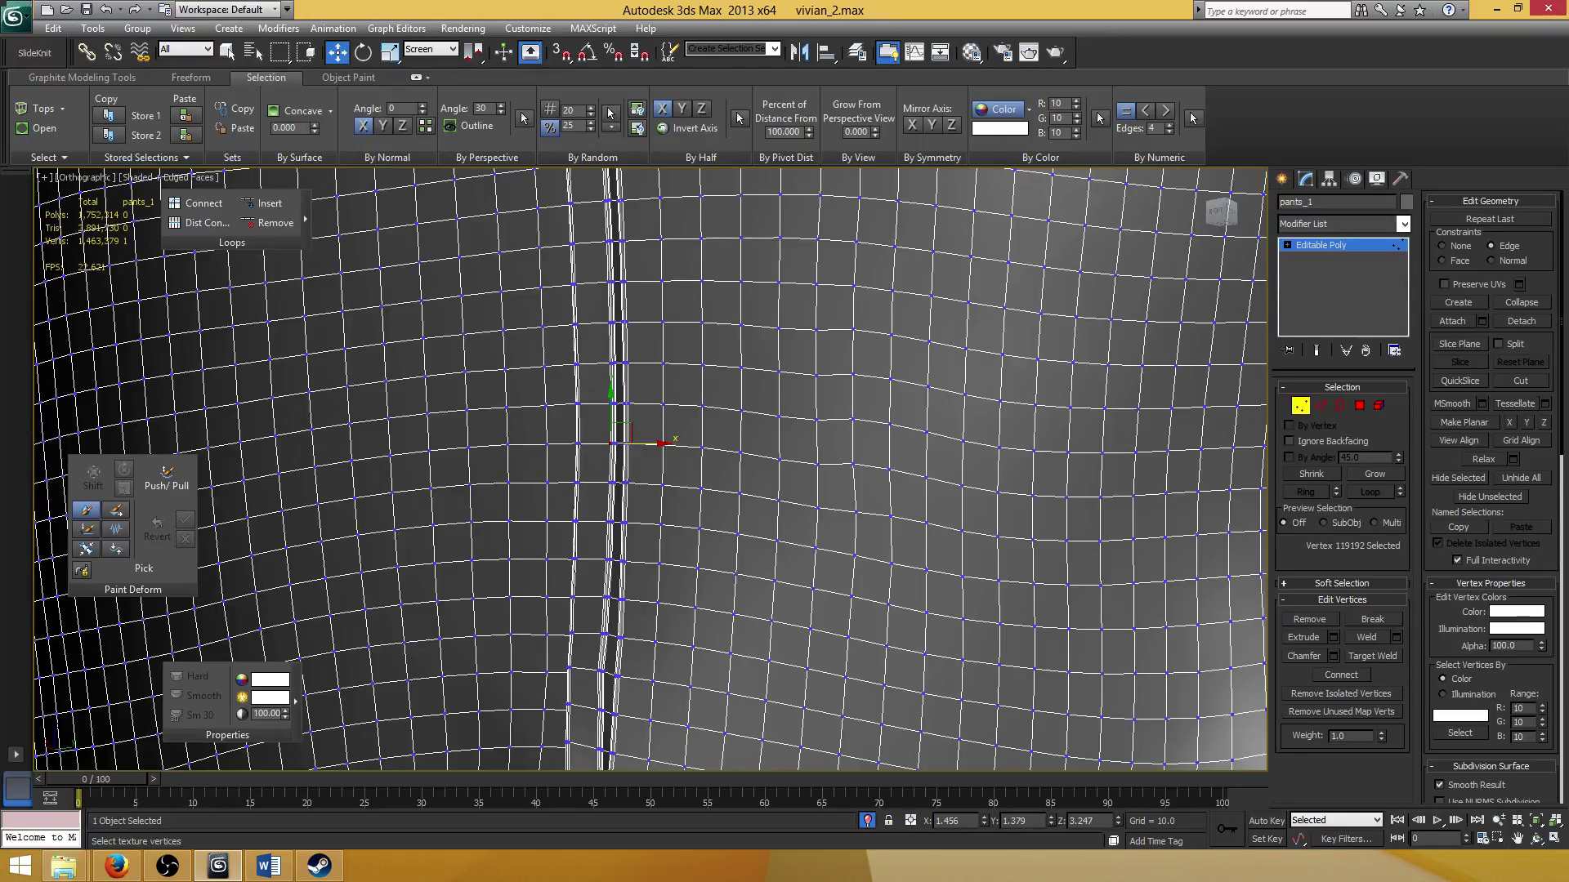
pyautogui.scroll(-3, 649, 469)
pyautogui.scroll(3, 650, 469)
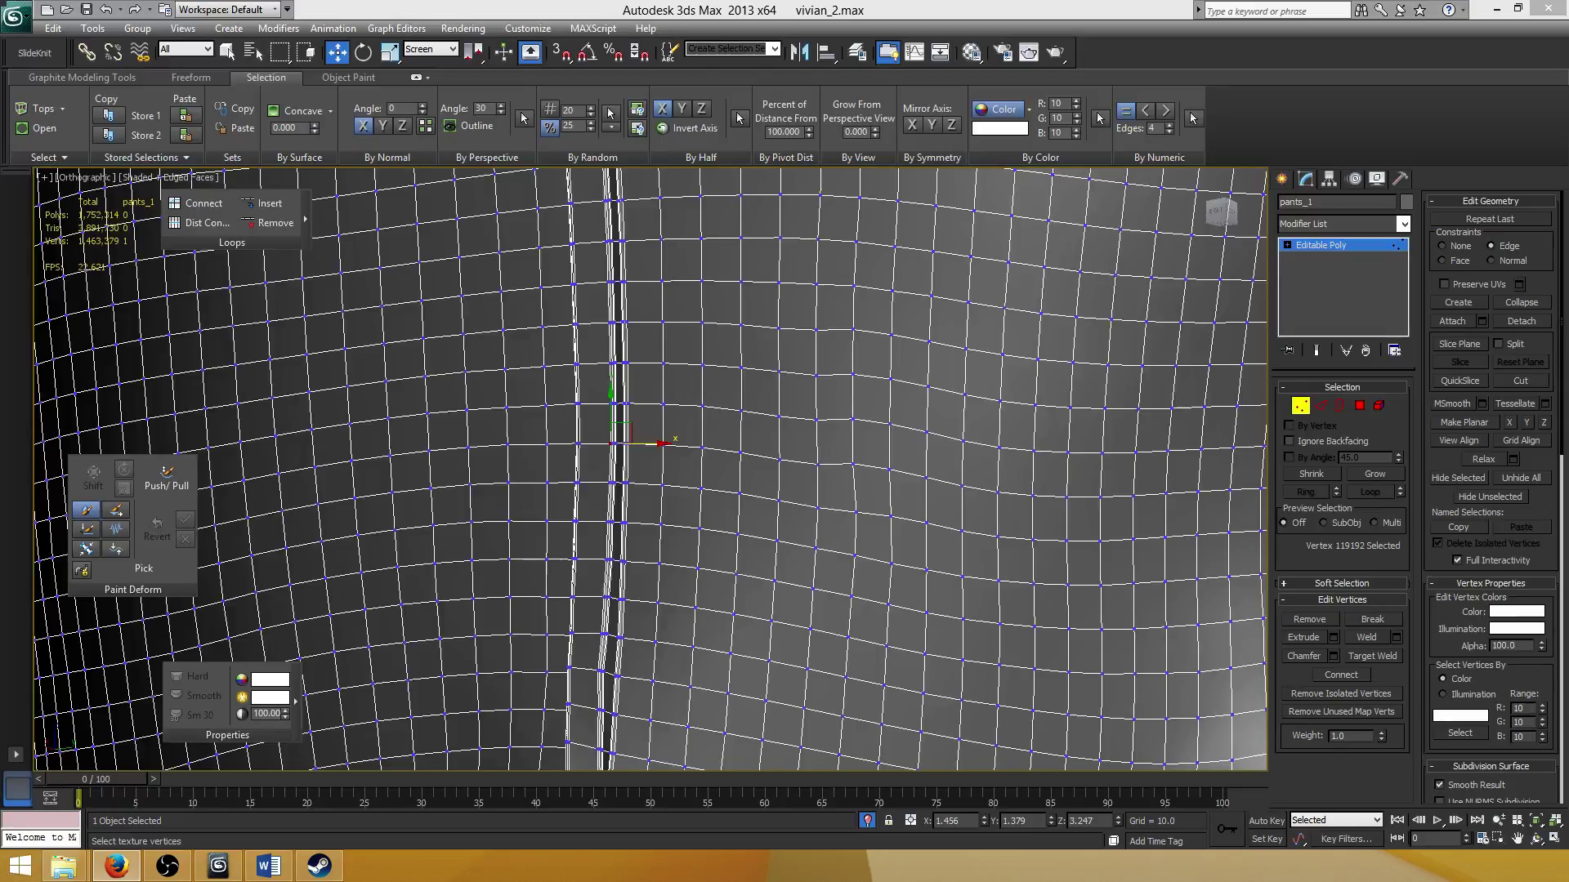
pyautogui.hotkey('ctrl', 's')
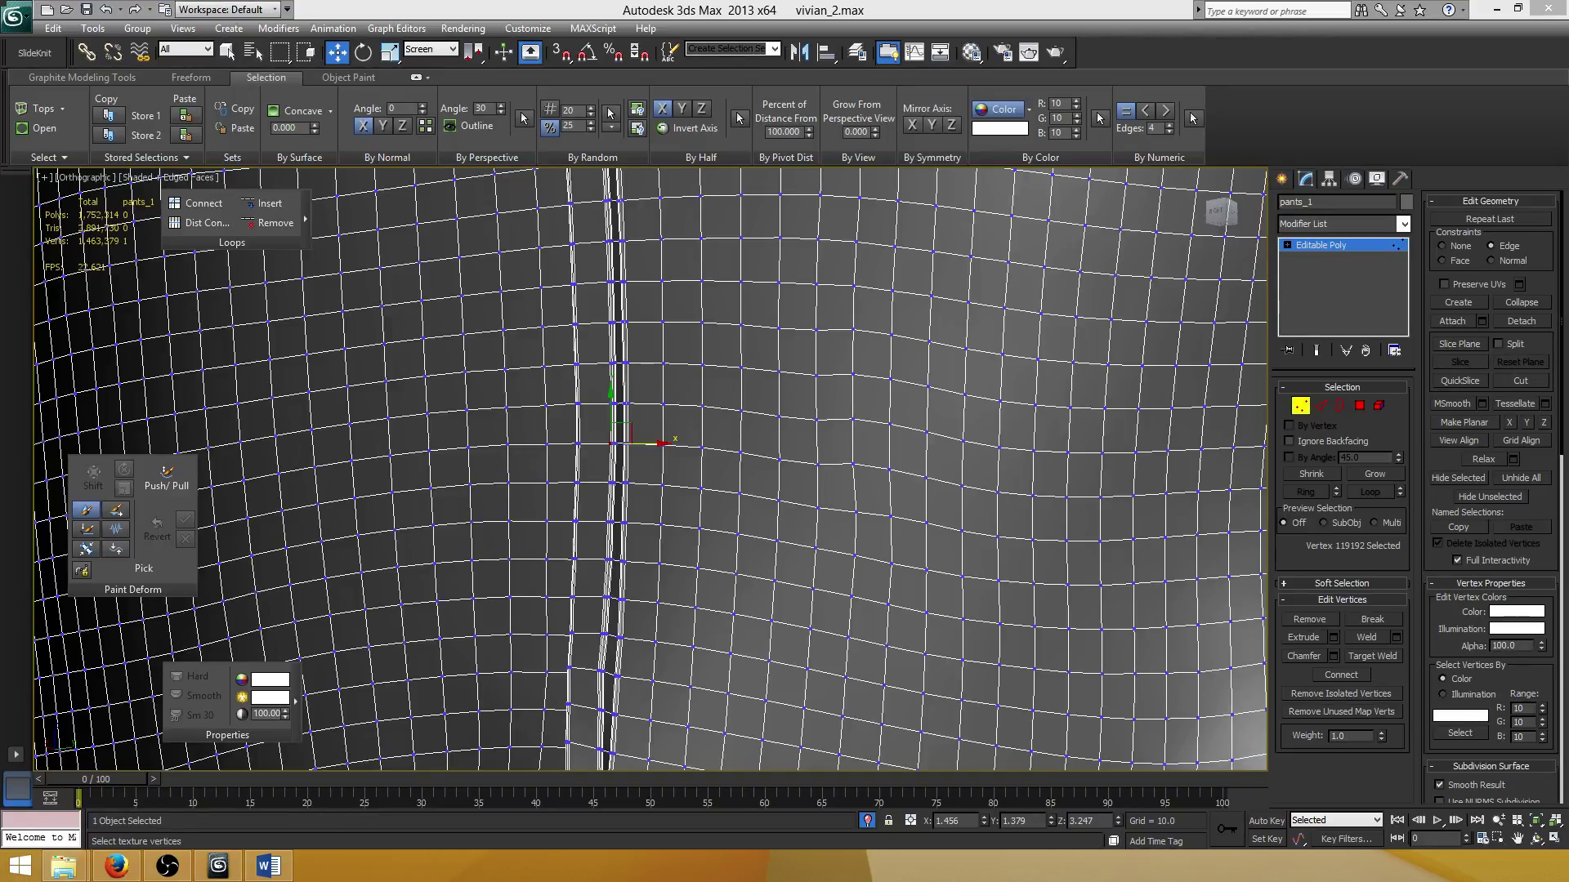
# Leave vertex editing on the pants and end the isolation so the whole character is shown.
pyautogui.scroll(-8, 728, 420)
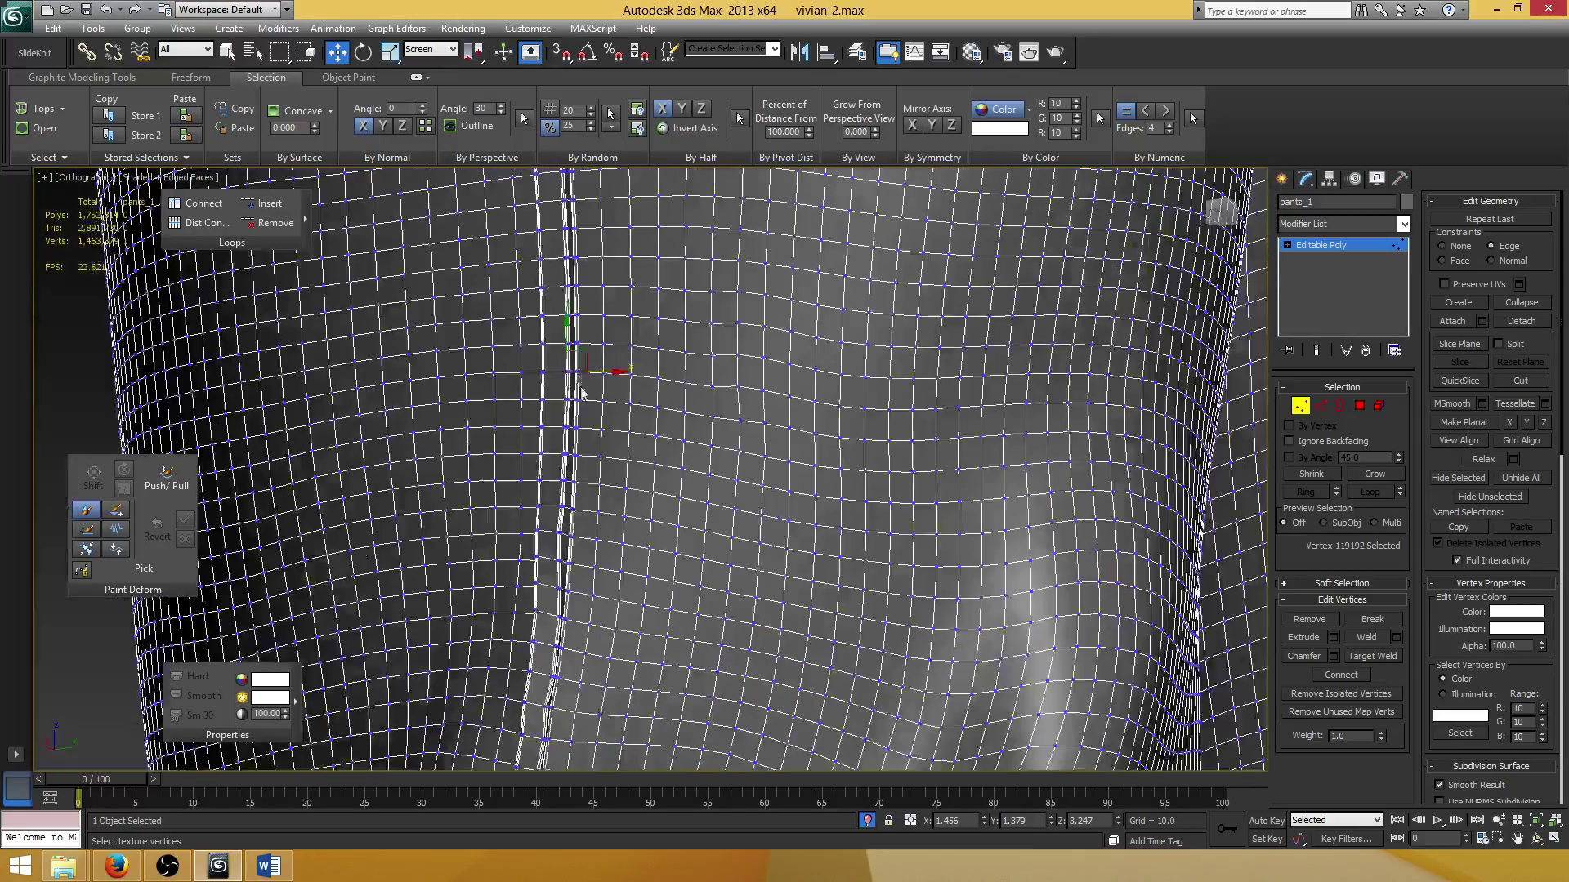
pyautogui.scroll(-2, 865, 363)
pyautogui.moveTo(837, 372); pyautogui.dragTo(709, 599, button='middle')
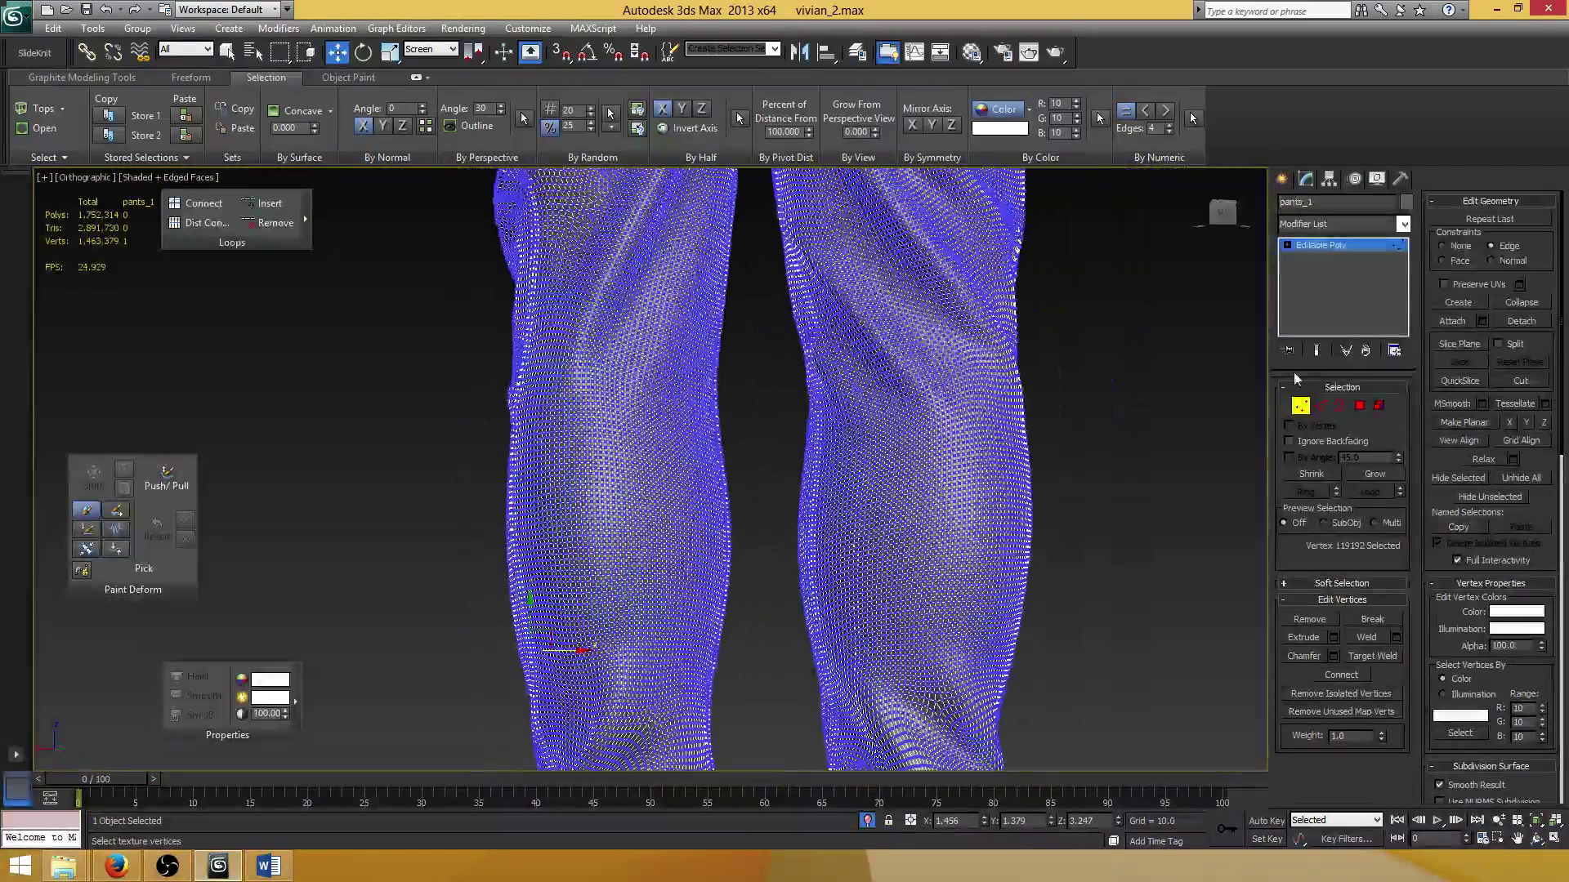
pyautogui.click(1300, 406)
pyautogui.moveTo(835, 292); pyautogui.dragTo(789, 572, button='middle')
pyautogui.scroll(-5, 788, 490)
pyautogui.moveTo(787, 480); pyautogui.dragTo(774, 685, button='middle')
pyautogui.scroll(5, 774, 560)
pyautogui.keyDown('alt'); pyautogui.moveTo(774, 561); pyautogui.dragTo(835, 805, button='middle'); pyautogui.keyUp('alt')
pyautogui.click(868, 820)
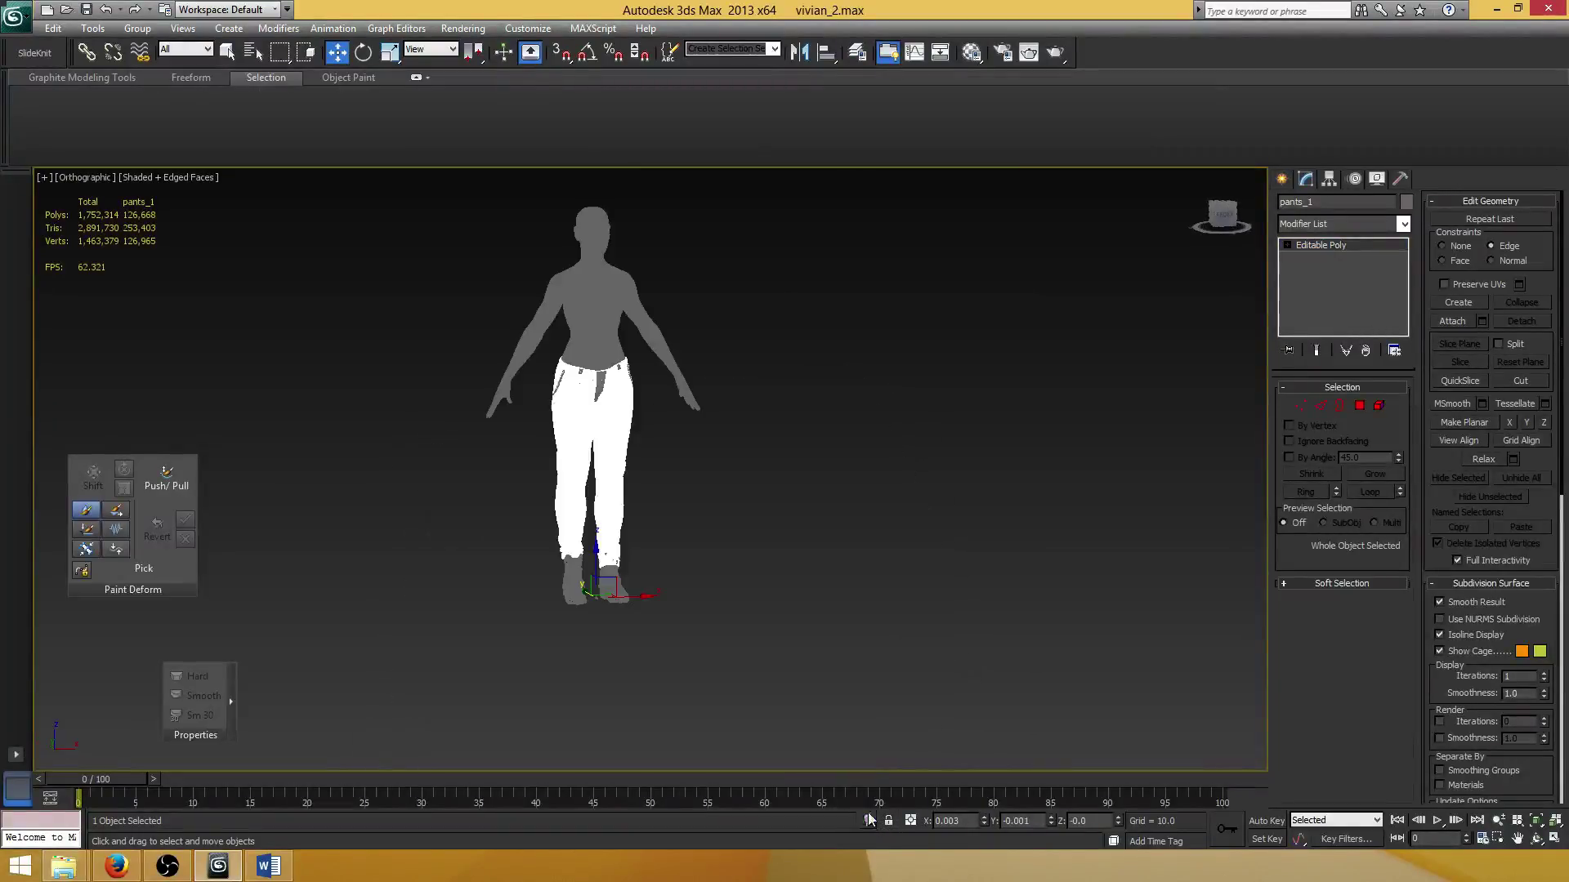
# Examine the front and side of the pants around the waistband, fly, belt loops and pocket edge.
pyautogui.moveTo(693, 296); pyautogui.dragTo(710, 281, button='middle')
pyautogui.scroll(5, 710, 286)
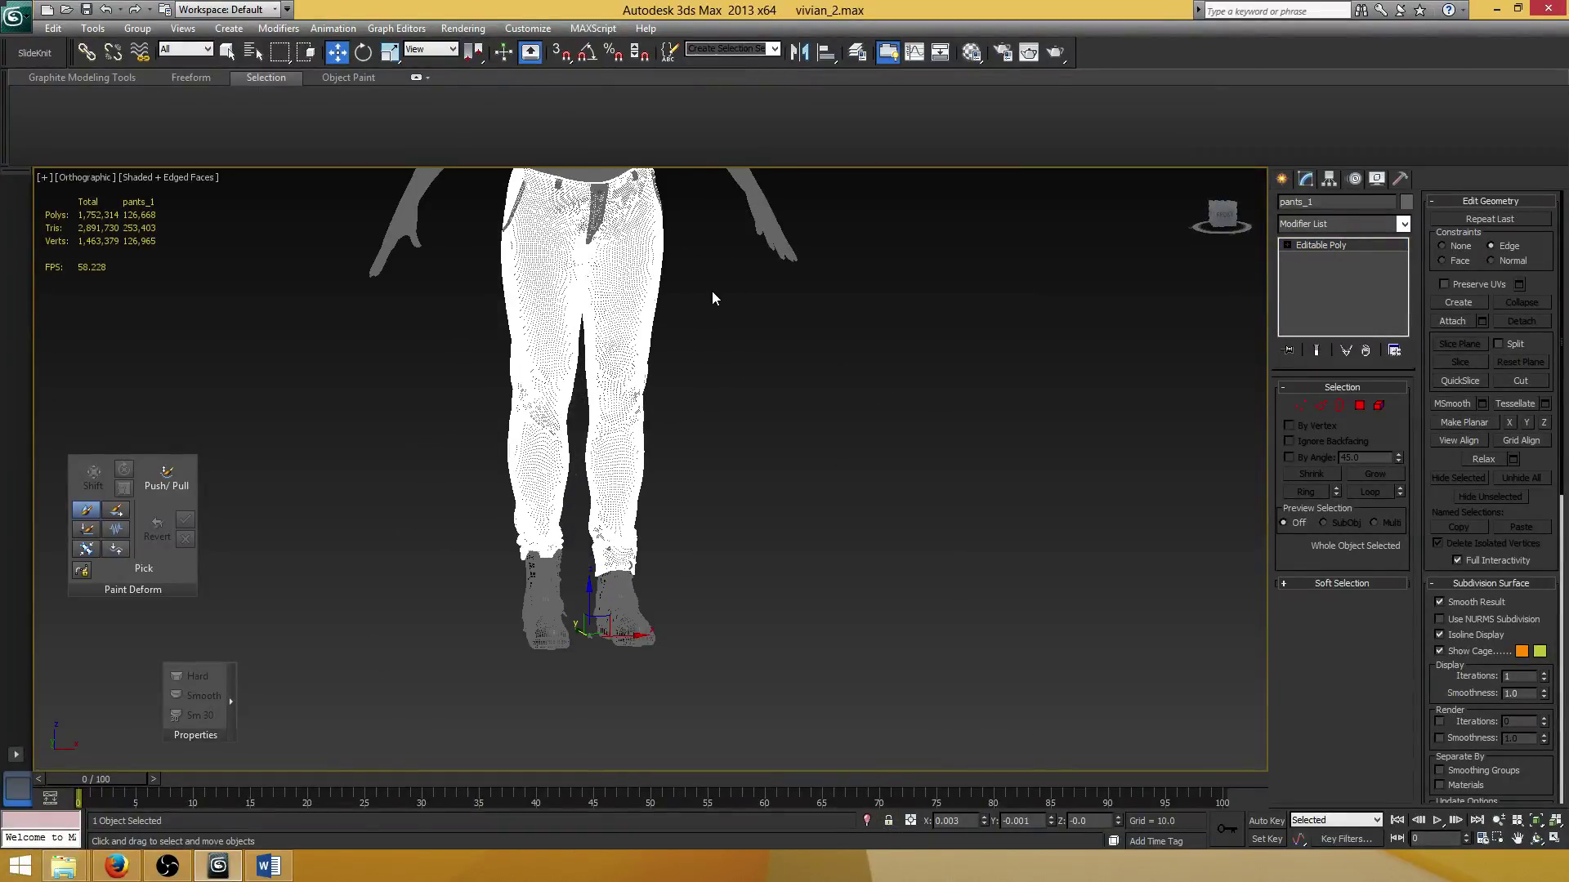
pyautogui.scroll(-2, 757, 425)
pyautogui.scroll(4, 755, 422)
pyautogui.moveTo(755, 422); pyautogui.dragTo(760, 577, button='middle')
pyautogui.scroll(3, 763, 572)
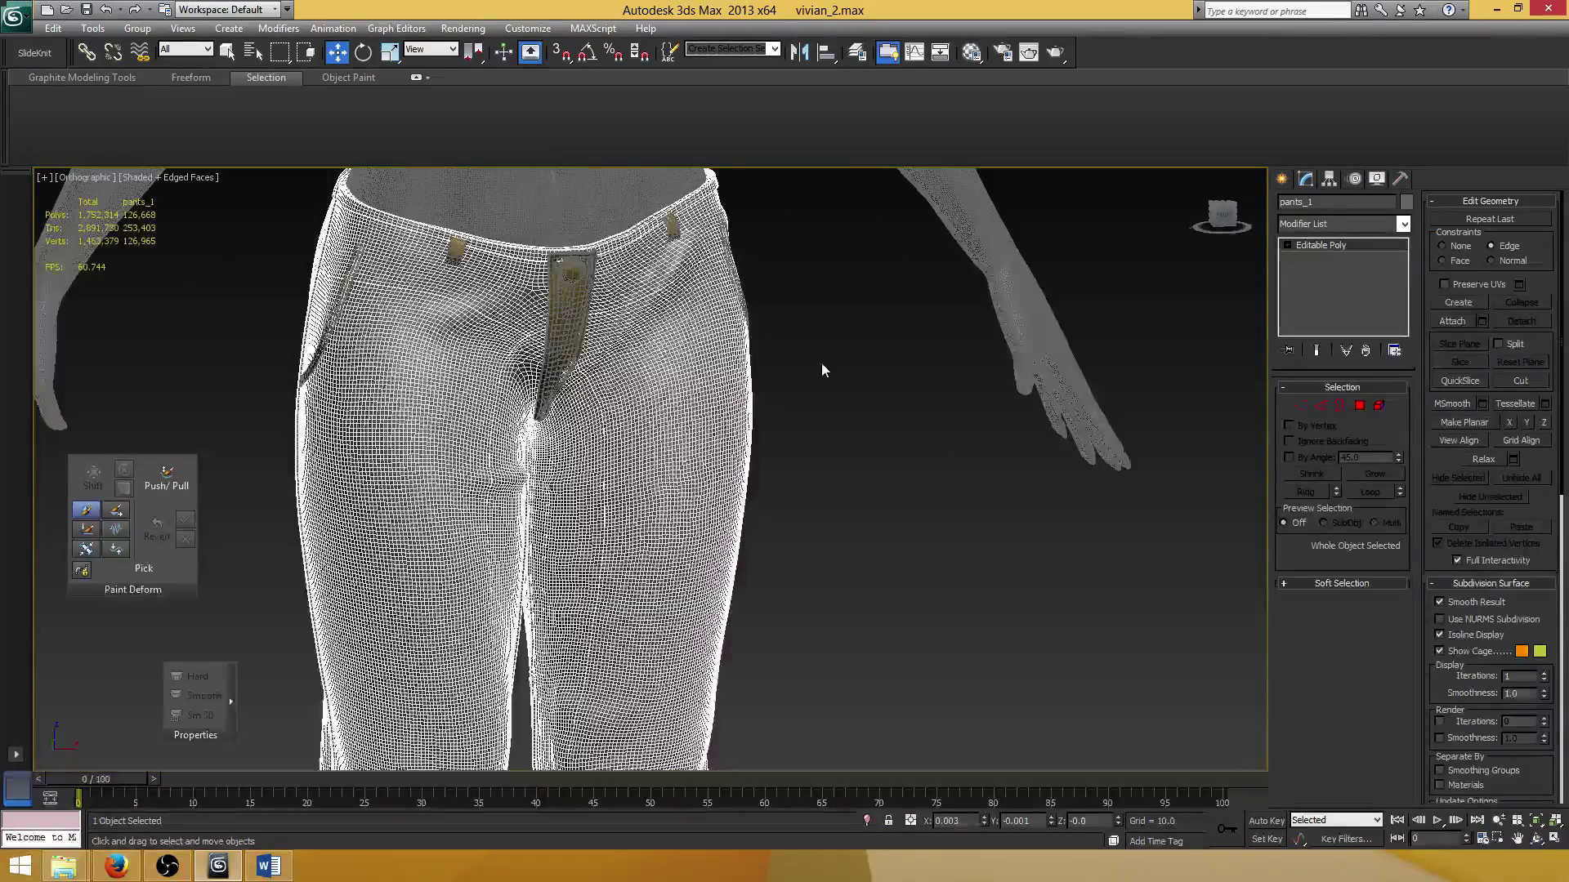
pyautogui.hotkey('ctrl', 'd')
pyautogui.click(657, 372)
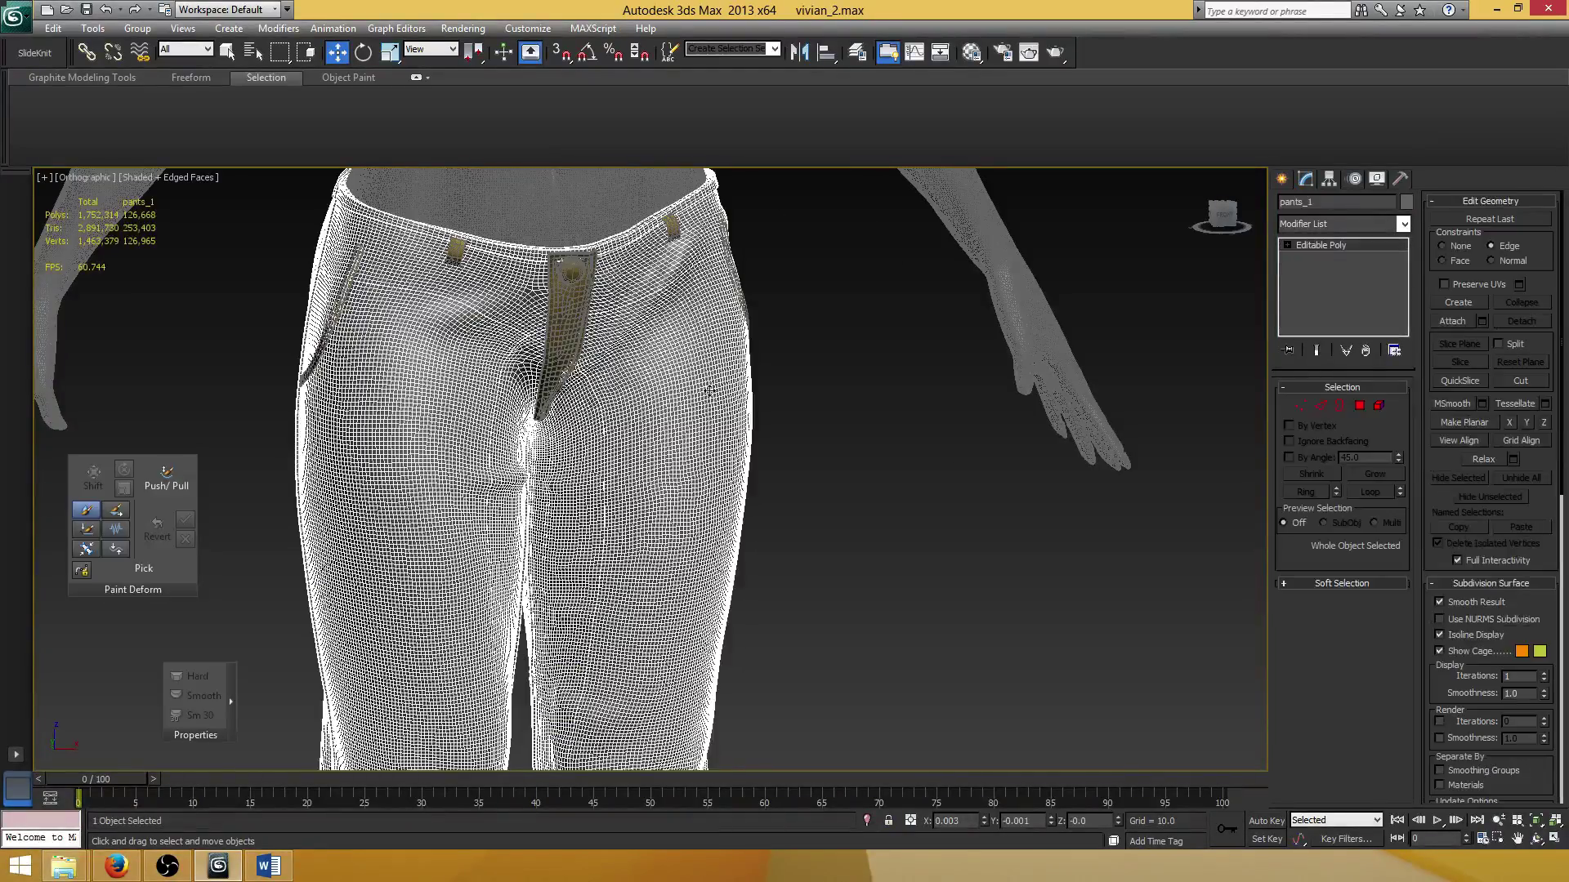
pyautogui.moveTo(736, 391)
pyautogui.keyDown('alt'); pyautogui.mouseDown(button='middle')
pyautogui.moveTo(594, 384)
pyautogui.moveTo(630, 360)
pyautogui.mouseUp(button='middle'); pyautogui.keyUp('alt')
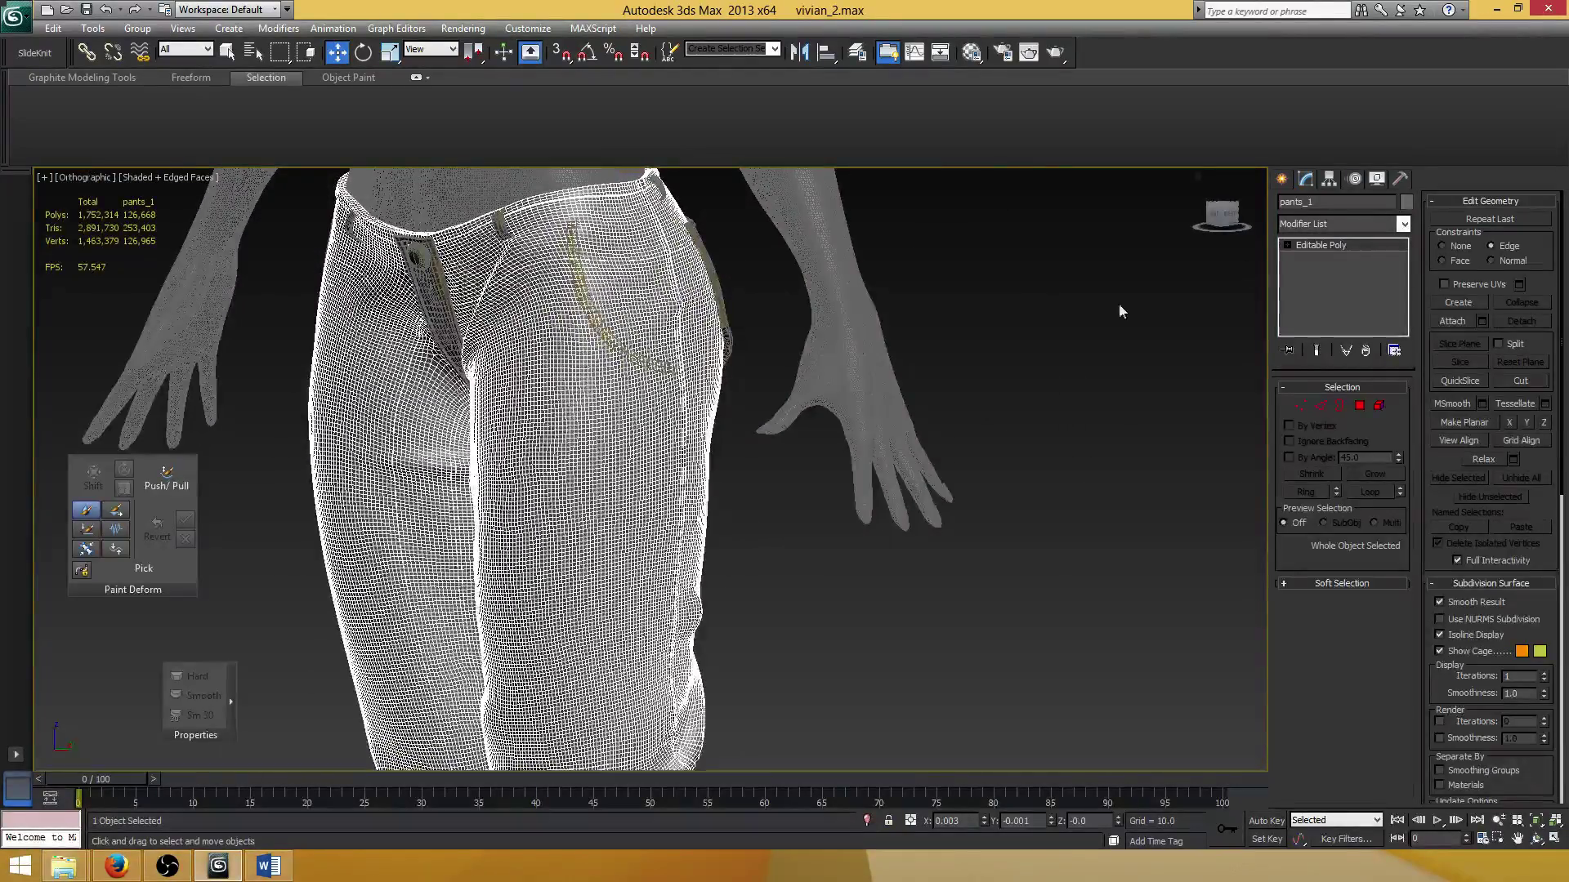
pyautogui.moveTo(685, 310); pyautogui.dragTo(690, 482, button='middle')
pyautogui.scroll(3, 692, 470)
pyautogui.keyDown('alt'); pyautogui.moveTo(736, 414); pyautogui.dragTo(883, 357, button='middle'); pyautogui.keyUp('alt')
# Select the pants_1 mesh and display its shading with the material color instead of the object color.
pyautogui.click(697, 411)
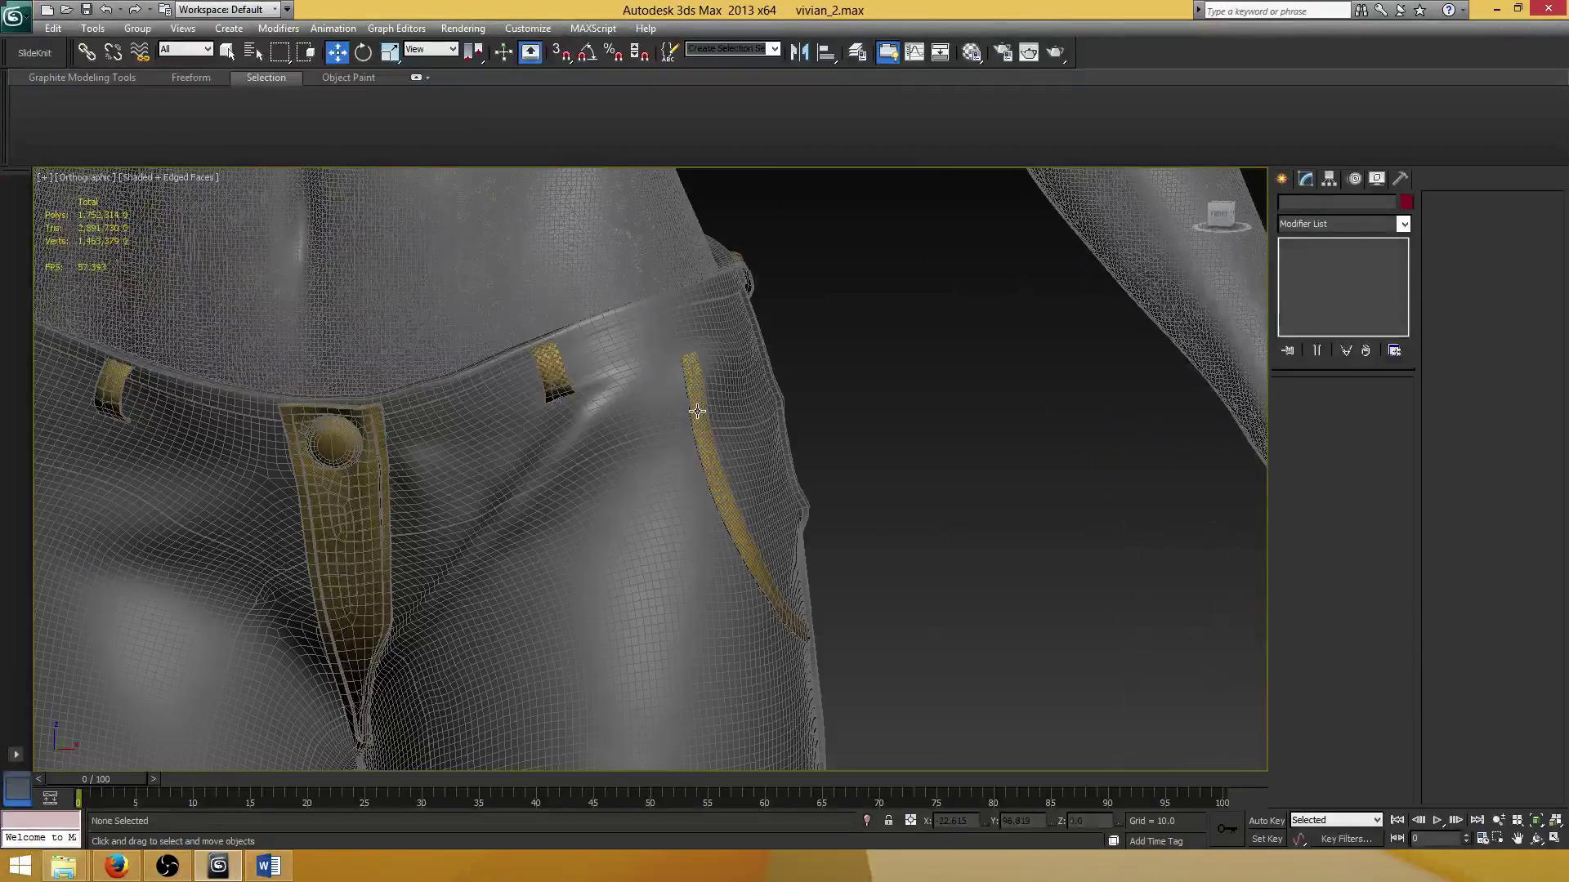
pyautogui.click(738, 377)
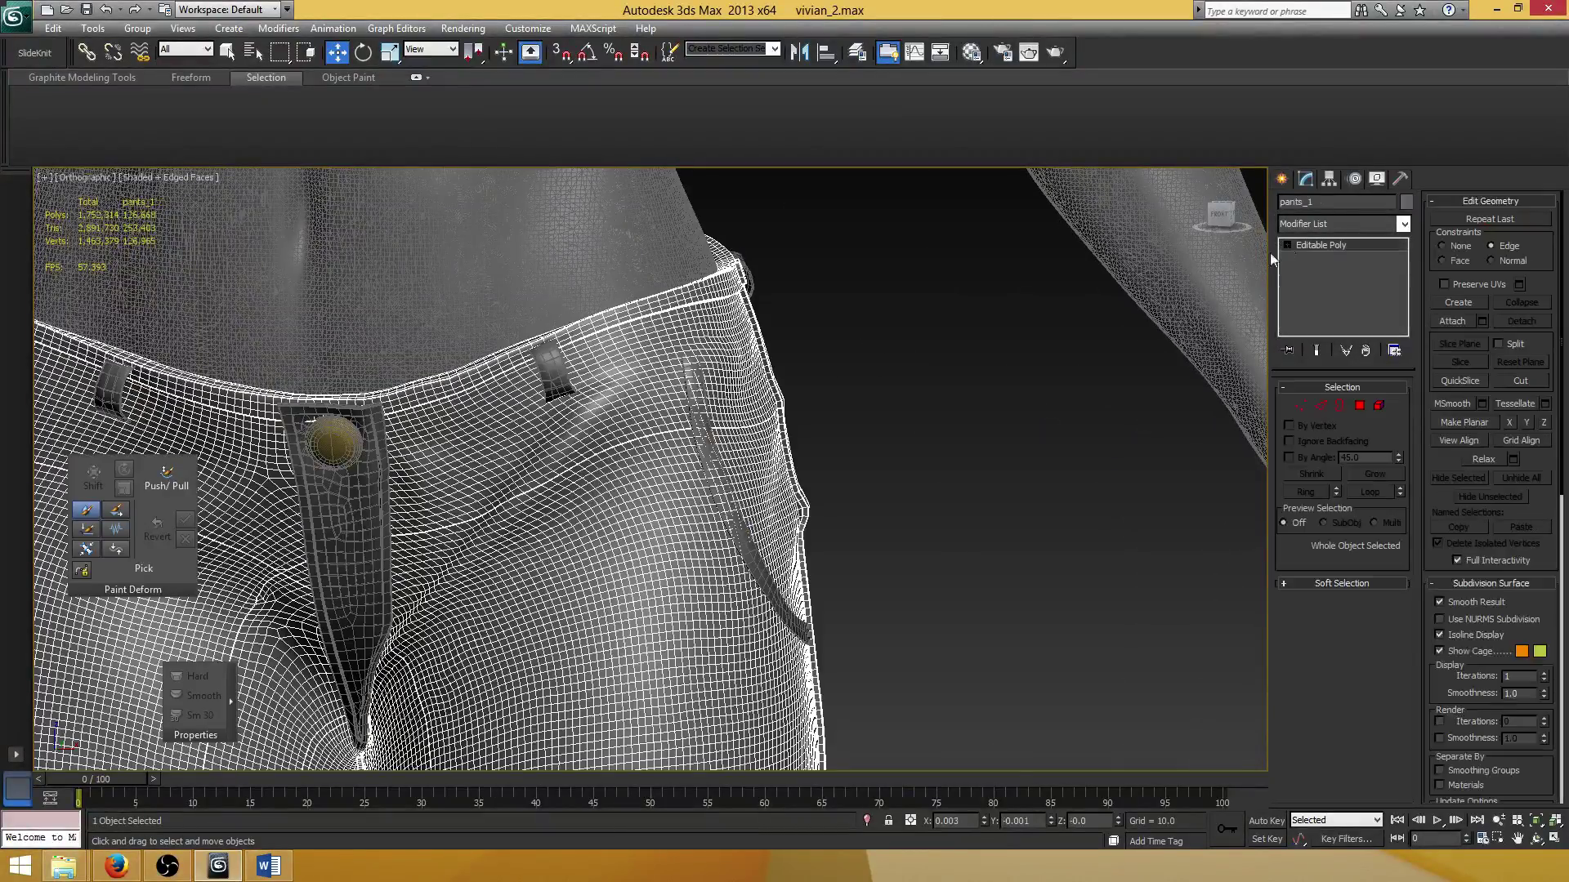
pyautogui.click(1374, 181)
pyautogui.click(1355, 292)
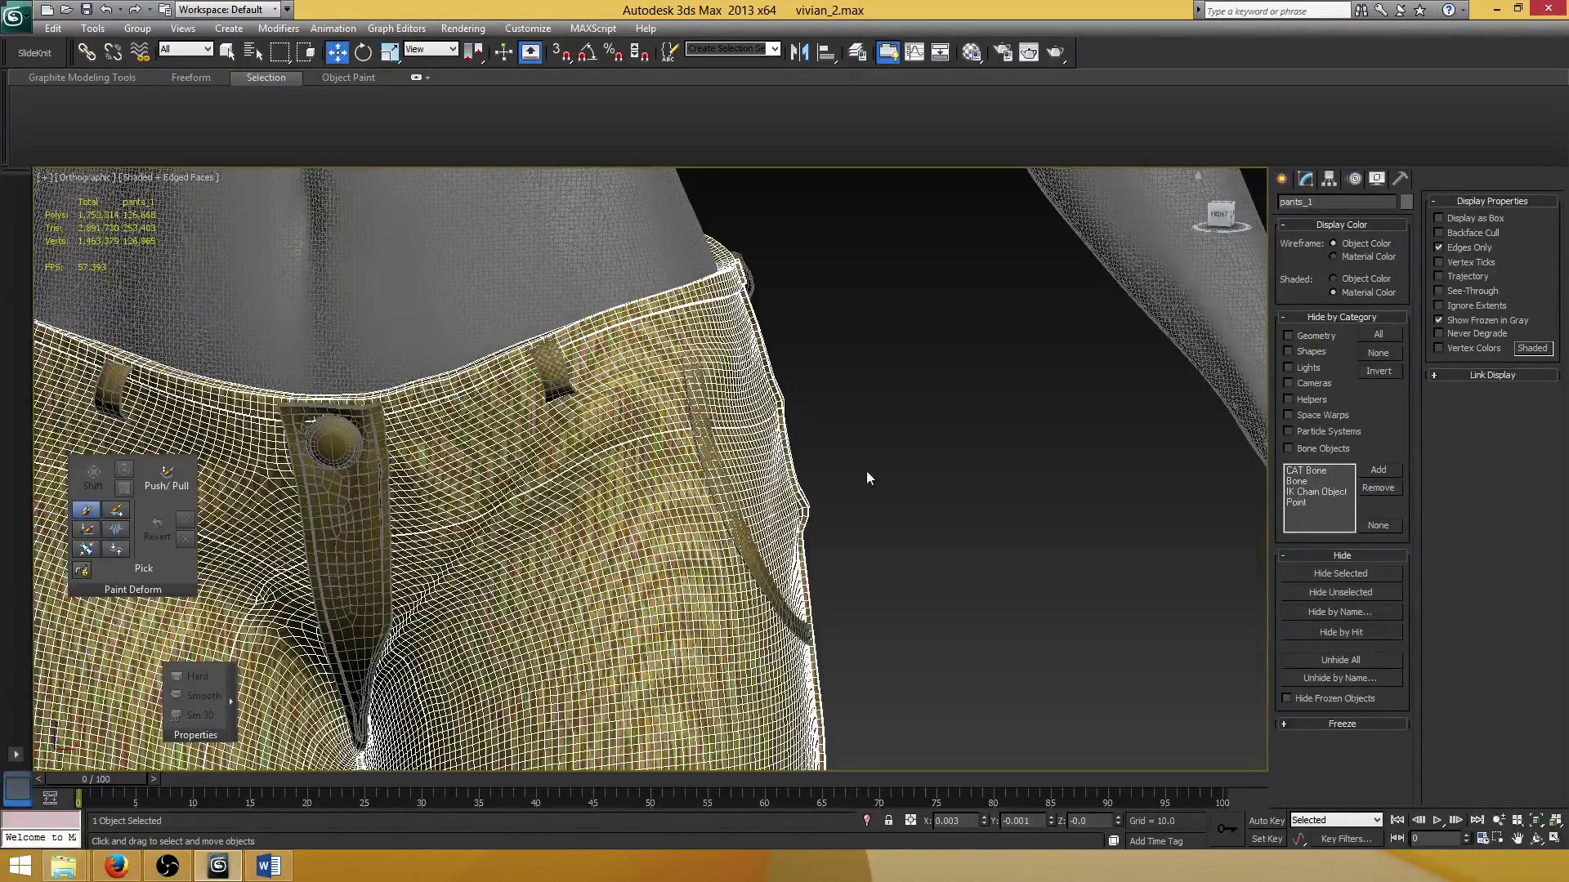
# Isolate the selected pants_1 mesh and bring the side of its hips into view.
pyautogui.click(848, 410)
pyautogui.click(613, 452)
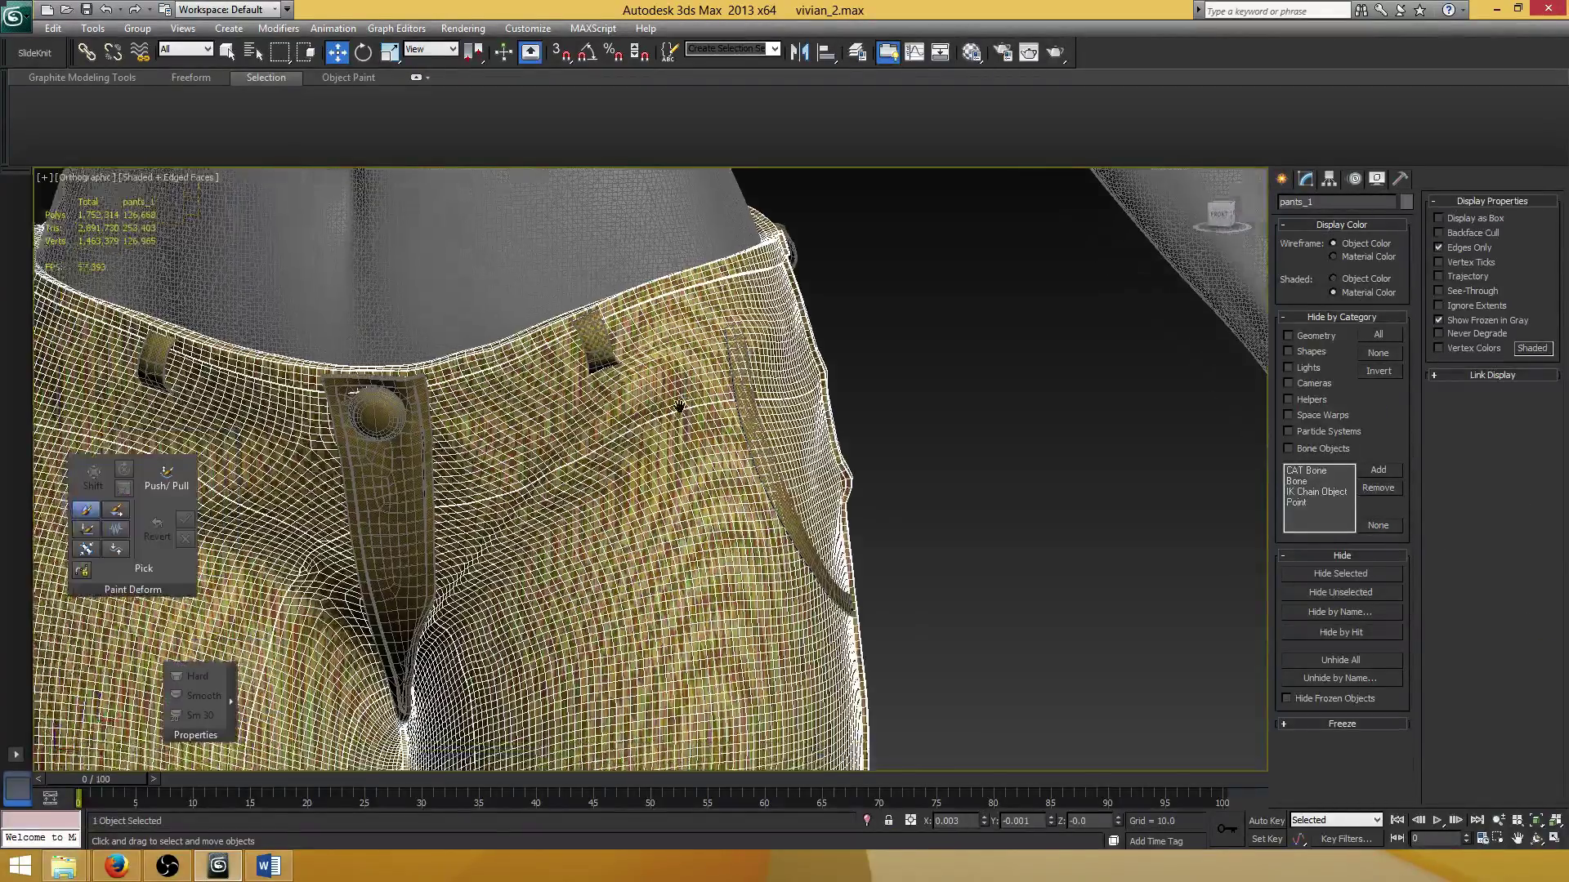
pyautogui.scroll(-10, 710, 394)
pyautogui.scroll(5, 710, 394)
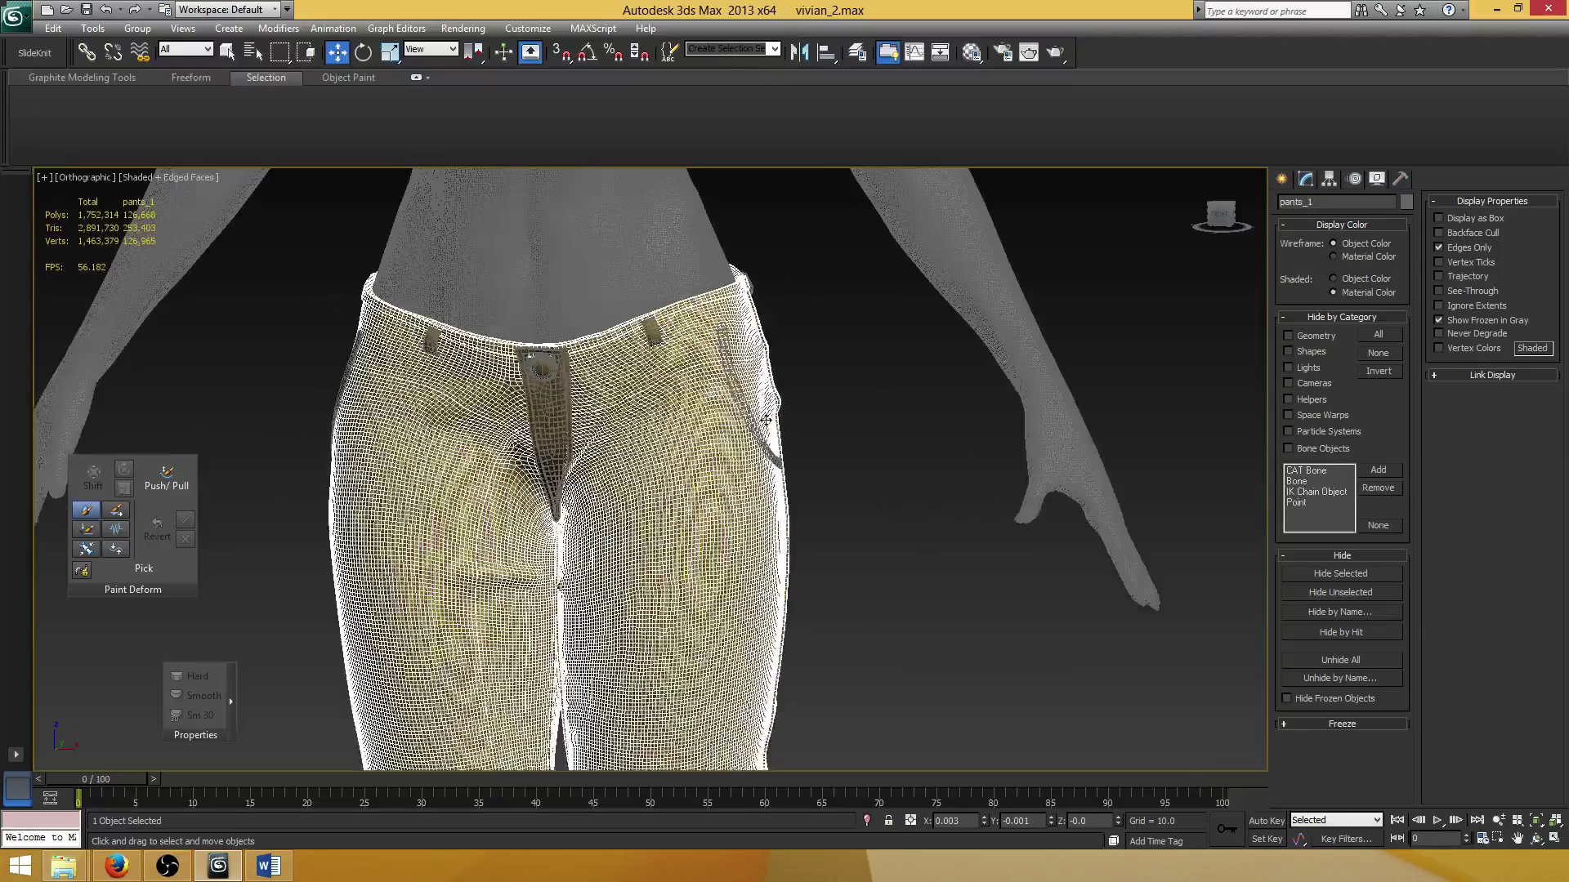
pyautogui.scroll(-5, 709, 394)
pyautogui.moveTo(819, 762); pyautogui.dragTo(819, 655, button='middle')
pyautogui.click(865, 817)
pyautogui.scroll(8, 802, 459)
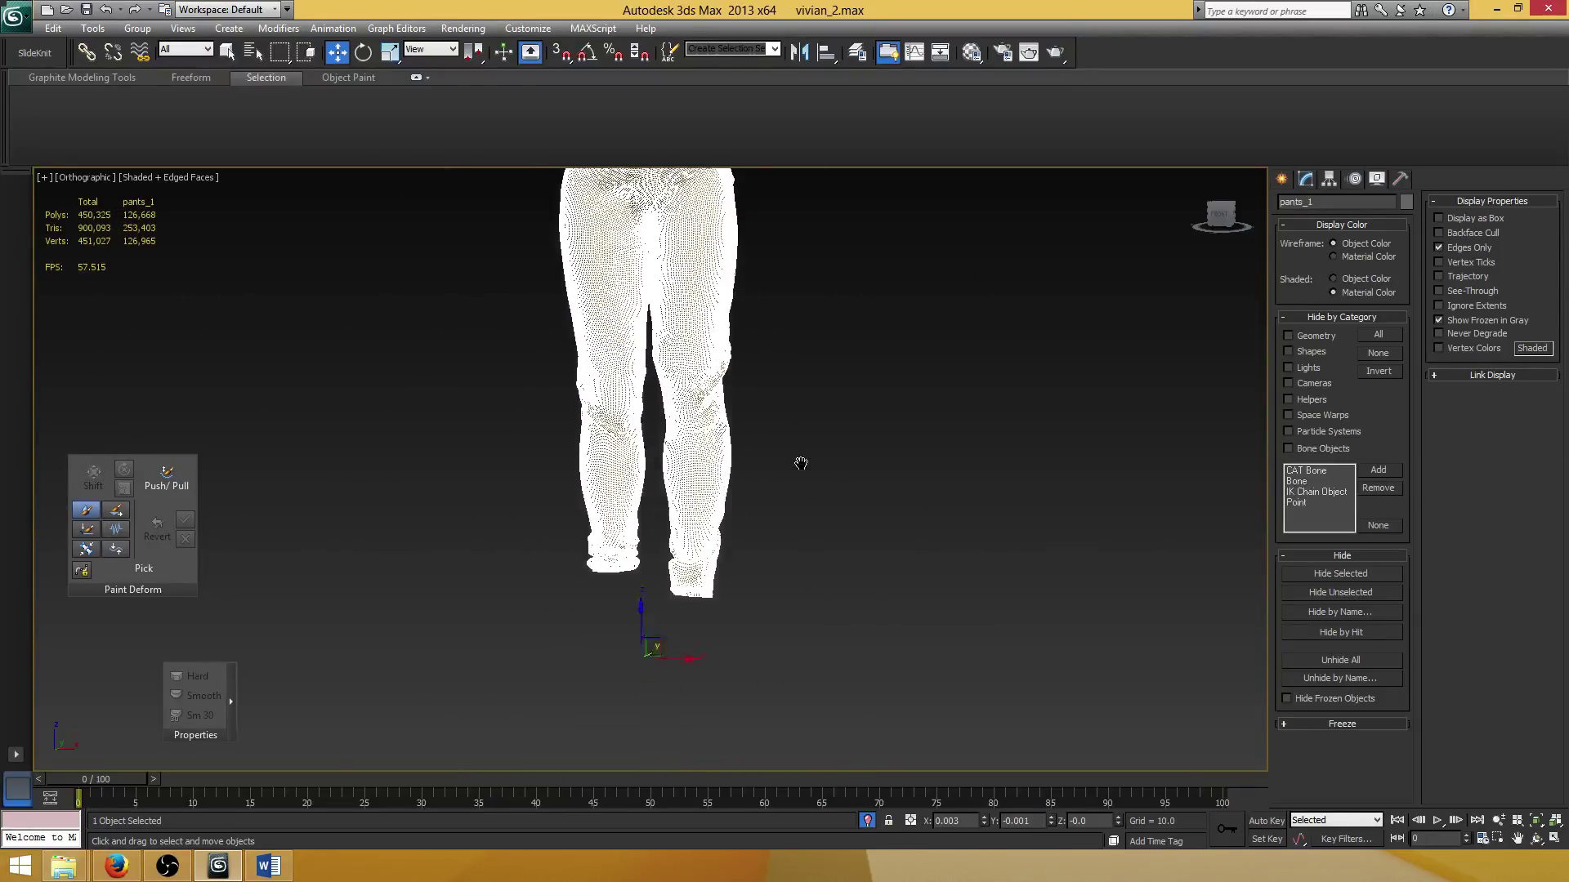
pyautogui.keyDown('alt'); pyautogui.moveTo(783, 421); pyautogui.dragTo(714, 651, button='middle'); pyautogui.keyUp('alt')
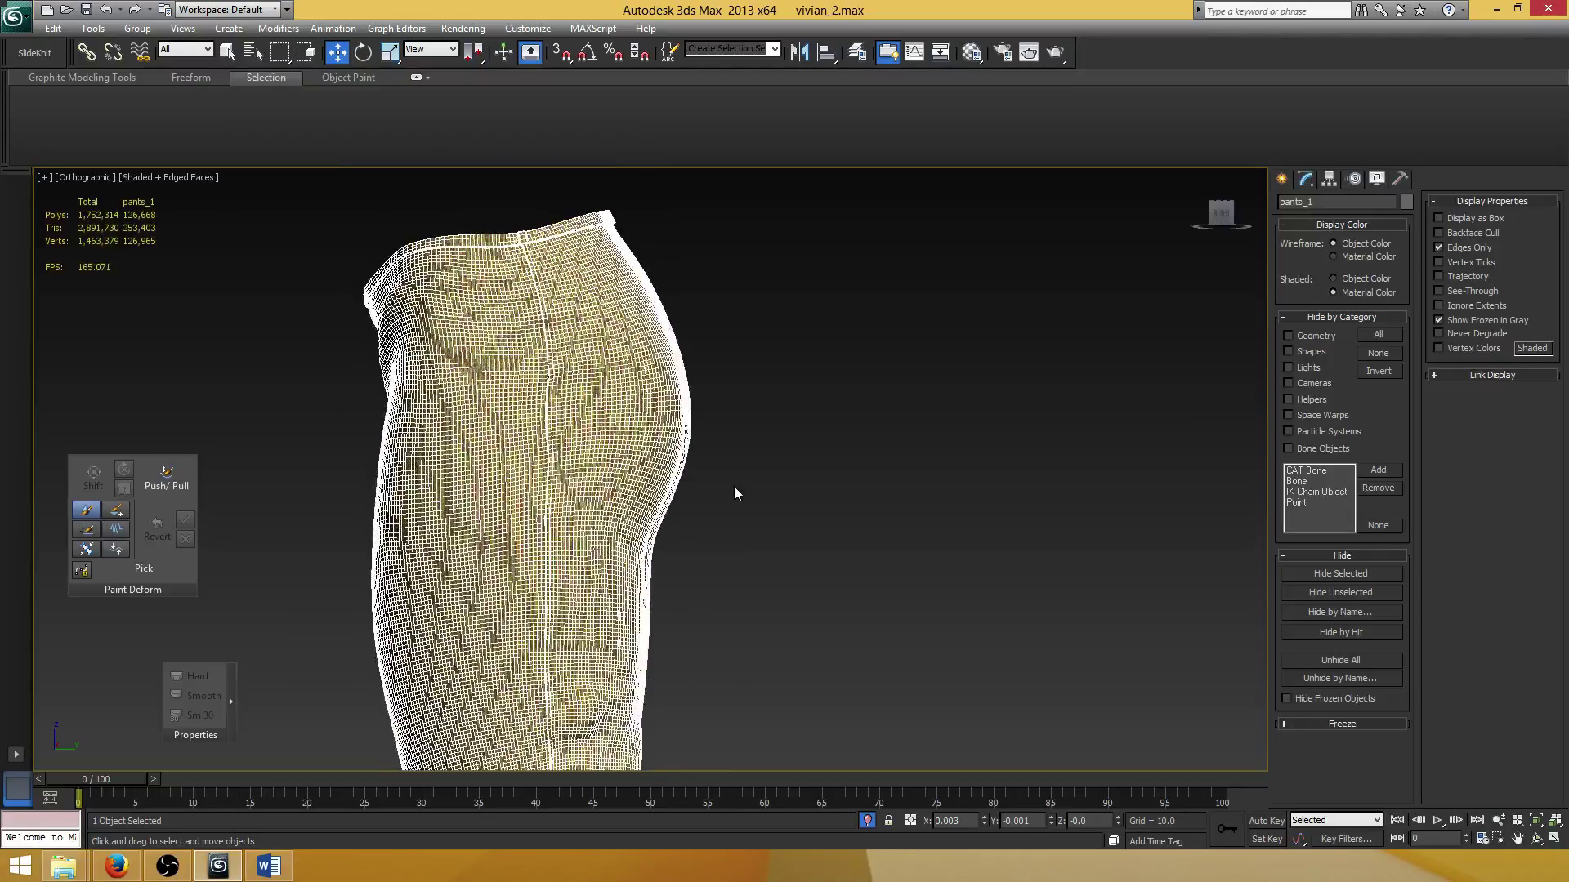
# Examine the checker texture and mesh flow along the hip seam, waistband and back of the pants.
pyautogui.click(734, 487)
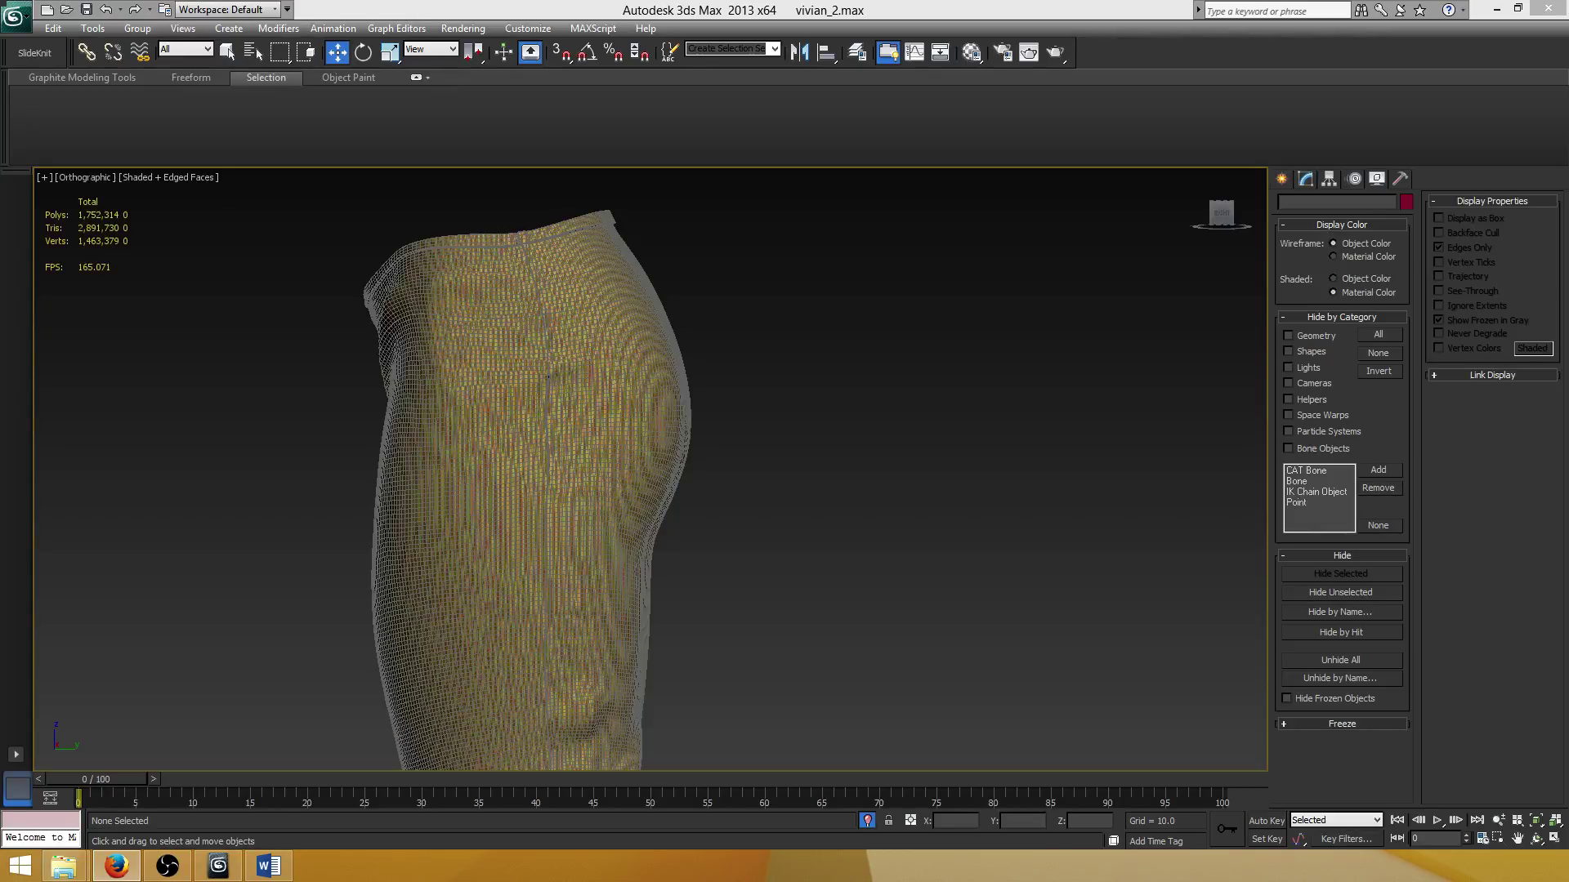
pyautogui.scroll(3, 782, 471)
pyautogui.click(693, 503)
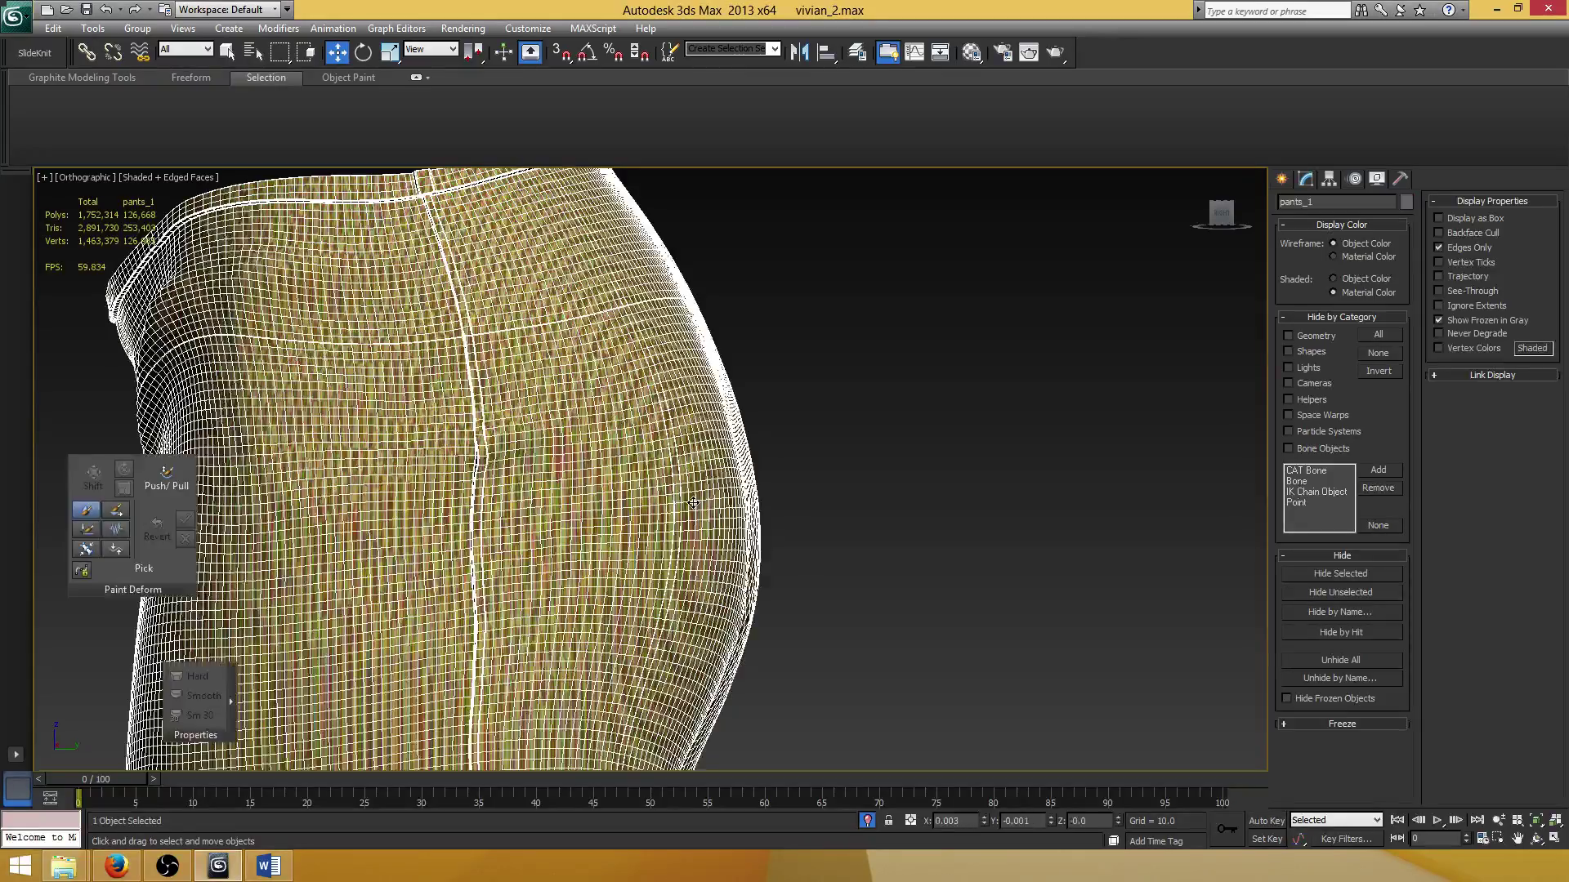
pyautogui.scroll(4, 831, 487)
pyautogui.scroll(-4, 651, 459)
pyautogui.keyDown('alt'); pyautogui.moveTo(651, 458); pyautogui.dragTo(791, 445, button='middle'); pyautogui.keyUp('alt')
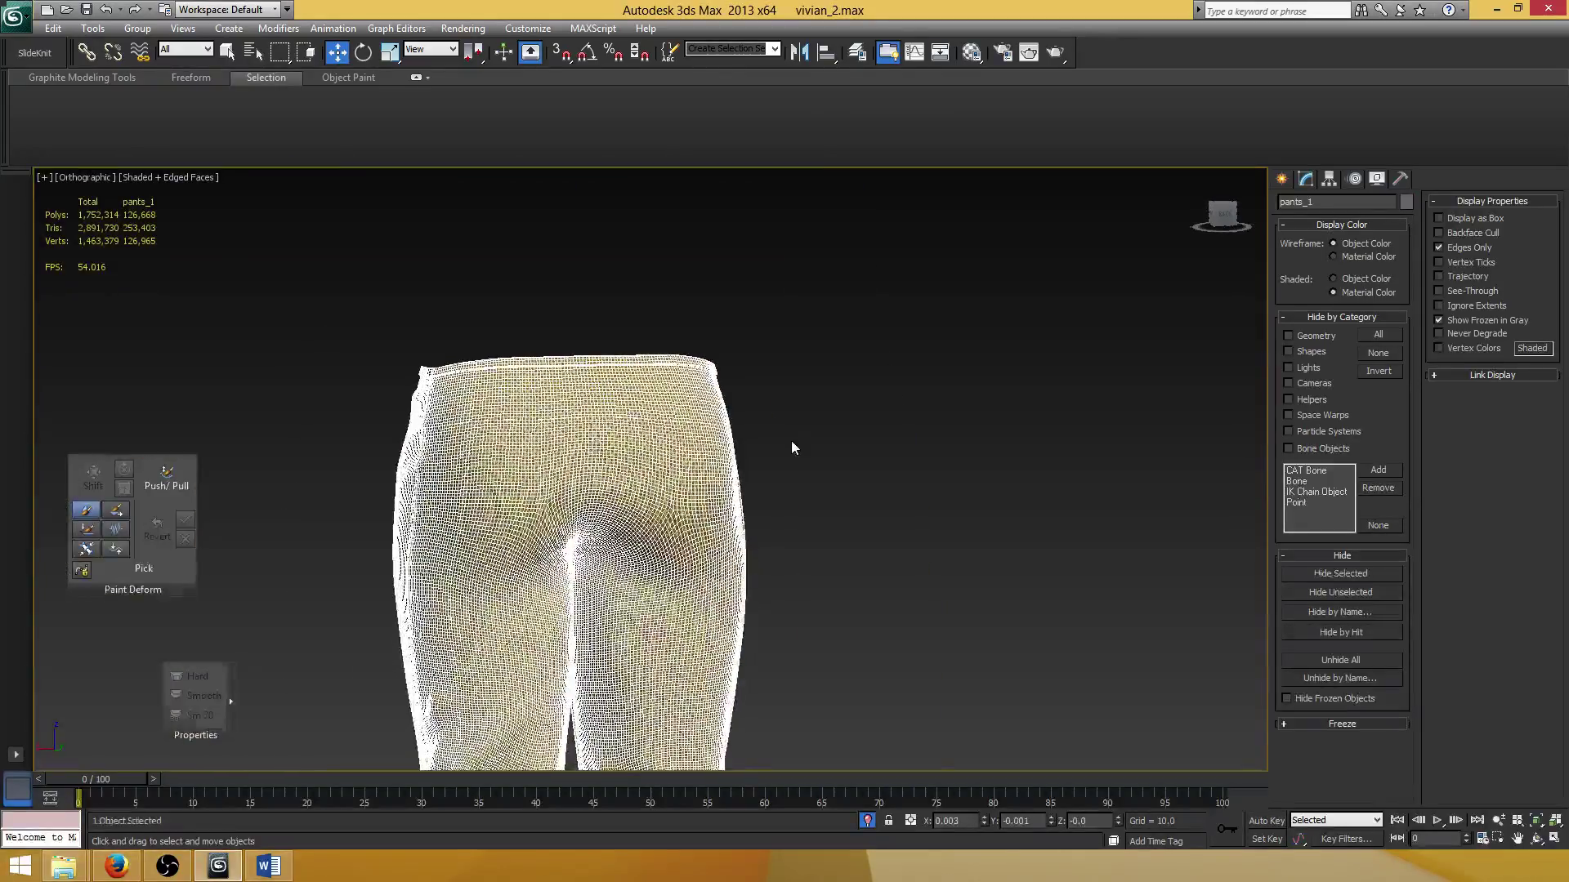
pyautogui.click(791, 445)
pyautogui.scroll(3, 791, 445)
pyautogui.moveTo(409, 338); pyautogui.dragTo(643, 442, button='middle')
pyautogui.click(643, 443)
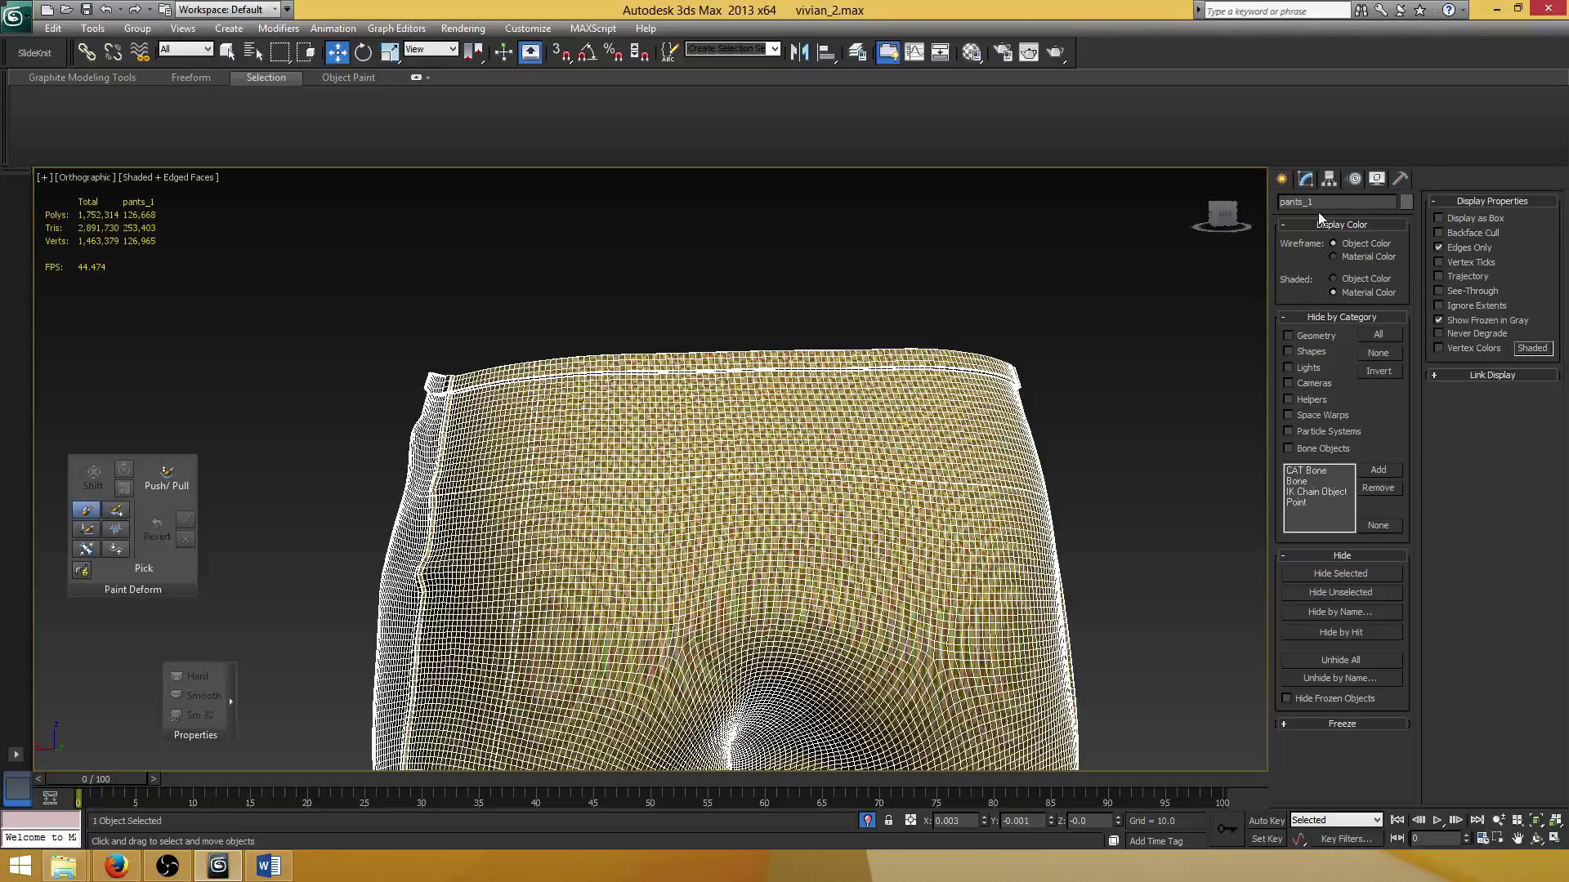
# Add an Unwrap UVW modifier to the pants_1 mesh and activate its Face sub-object level.
pyautogui.click(1304, 178)
pyautogui.click(1389, 224)
pyautogui.scroll(2, 1404, 369)
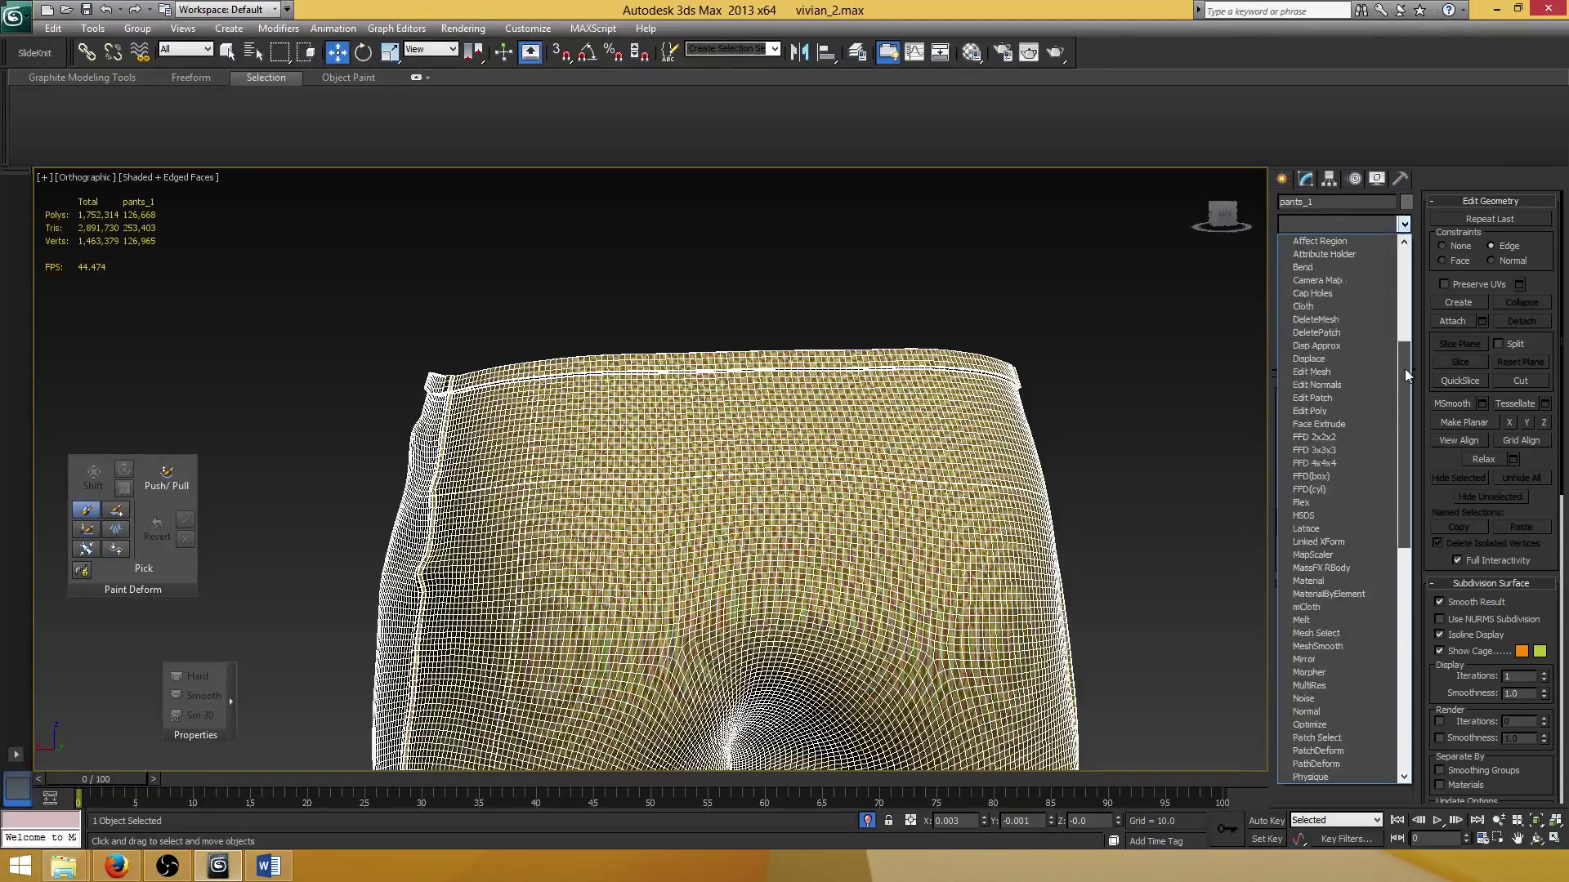
pyautogui.moveTo(1404, 369); pyautogui.dragTo(1406, 735)
pyautogui.click(1316, 661)
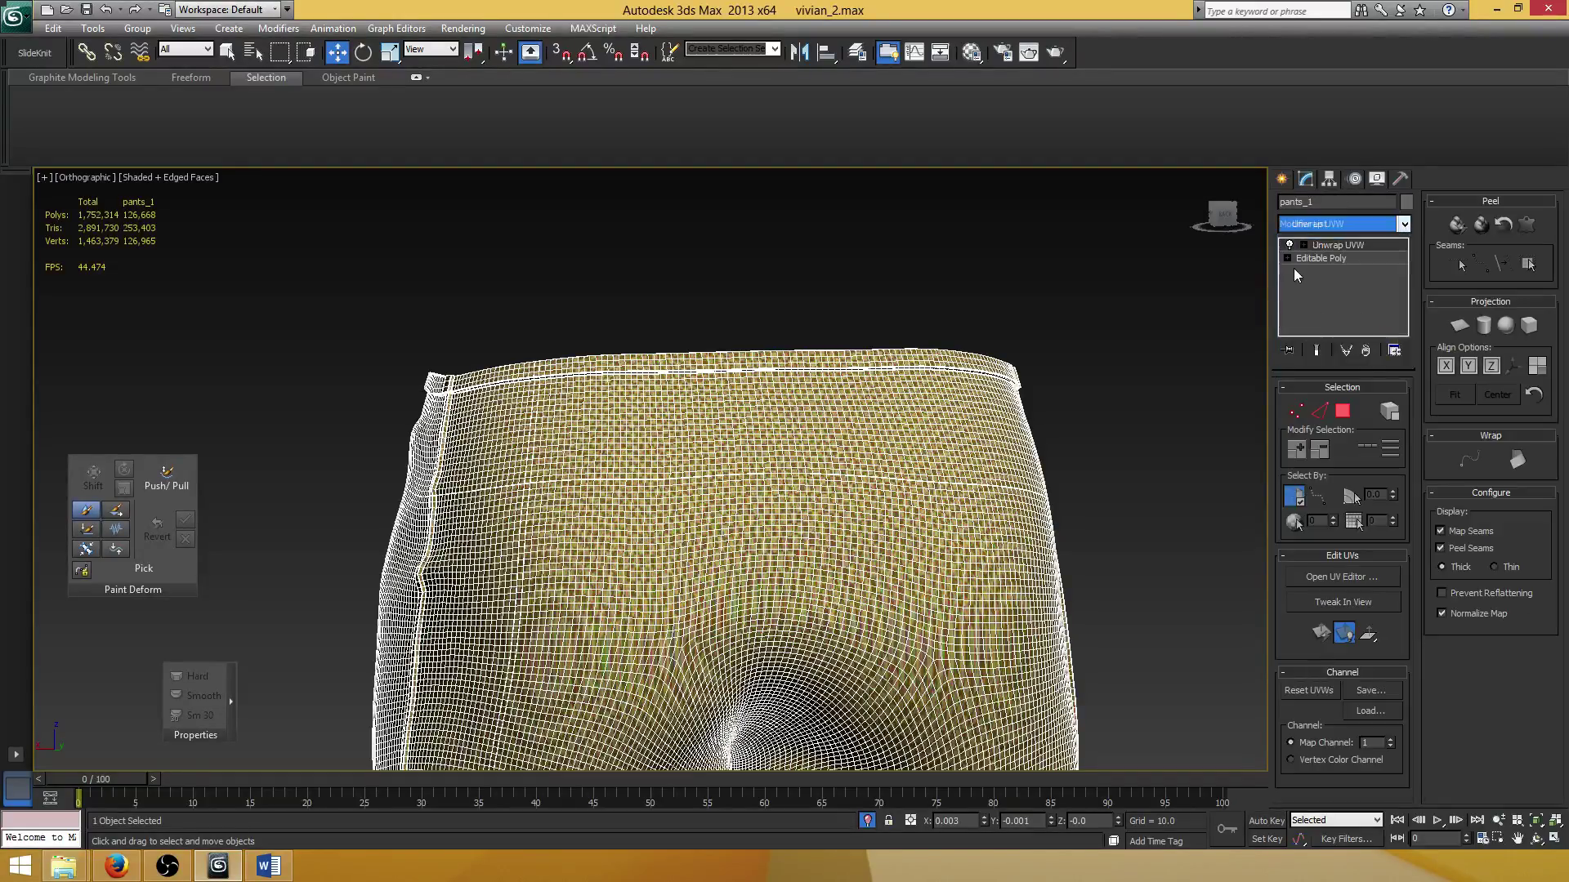
pyautogui.click(1303, 245)
pyautogui.click(1331, 285)
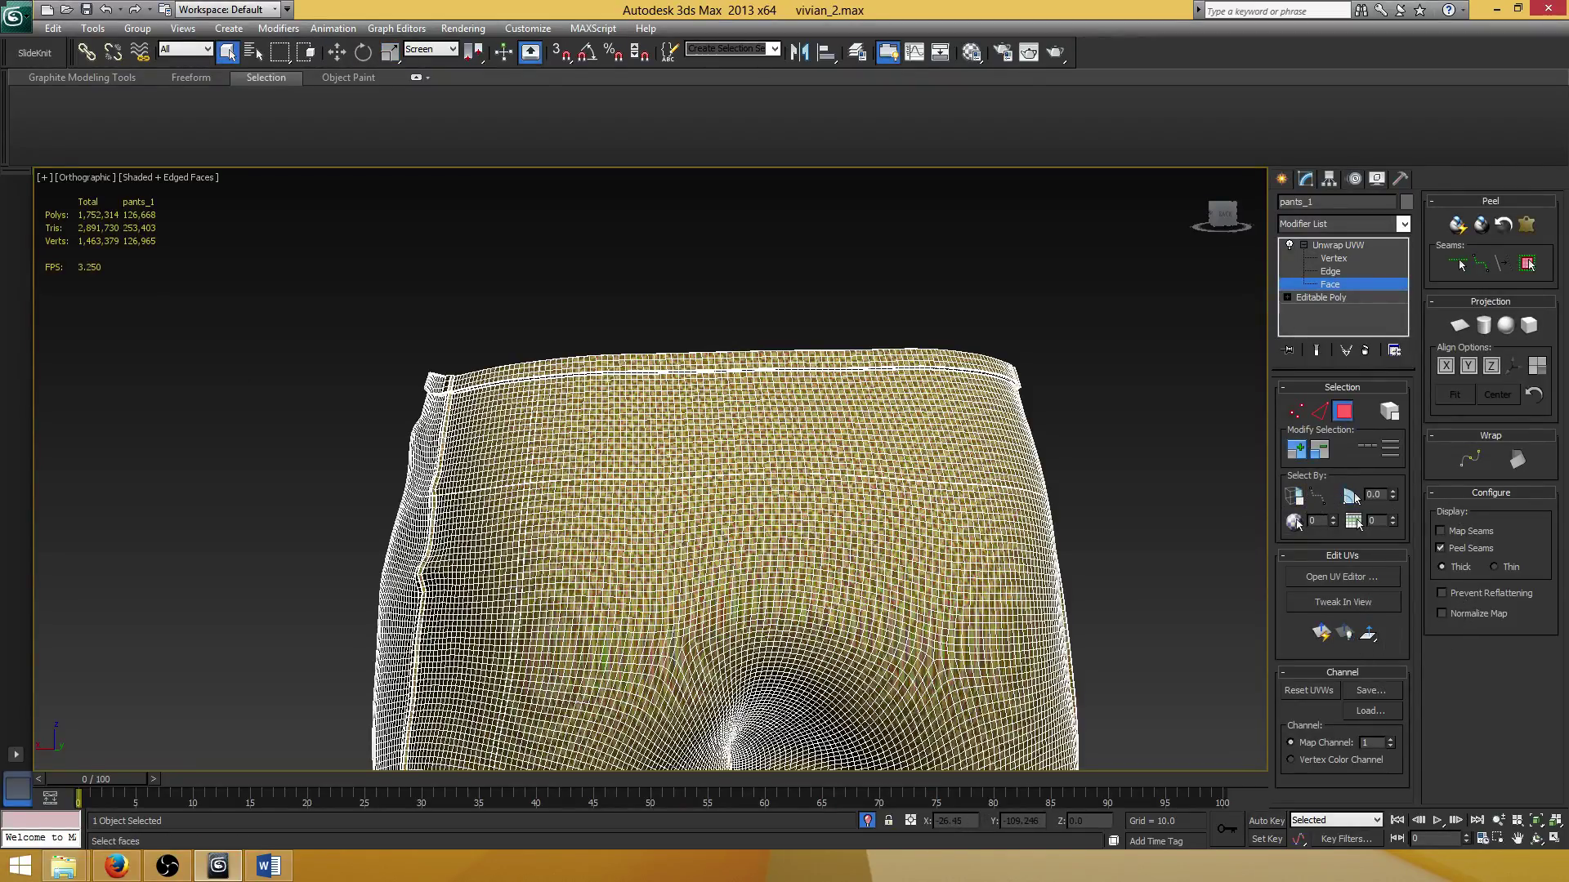
# Open the UV Editor for the pants and hide the checker map in its background.
pyautogui.moveTo(493, 408); pyautogui.dragTo(623, 385, button='middle')
pyautogui.scroll(-1, 490, 343)
pyautogui.scroll(2, 516, 392)
pyautogui.scroll(-2, 498, 382)
pyautogui.click(1328, 573)
pyautogui.click(1332, 578)
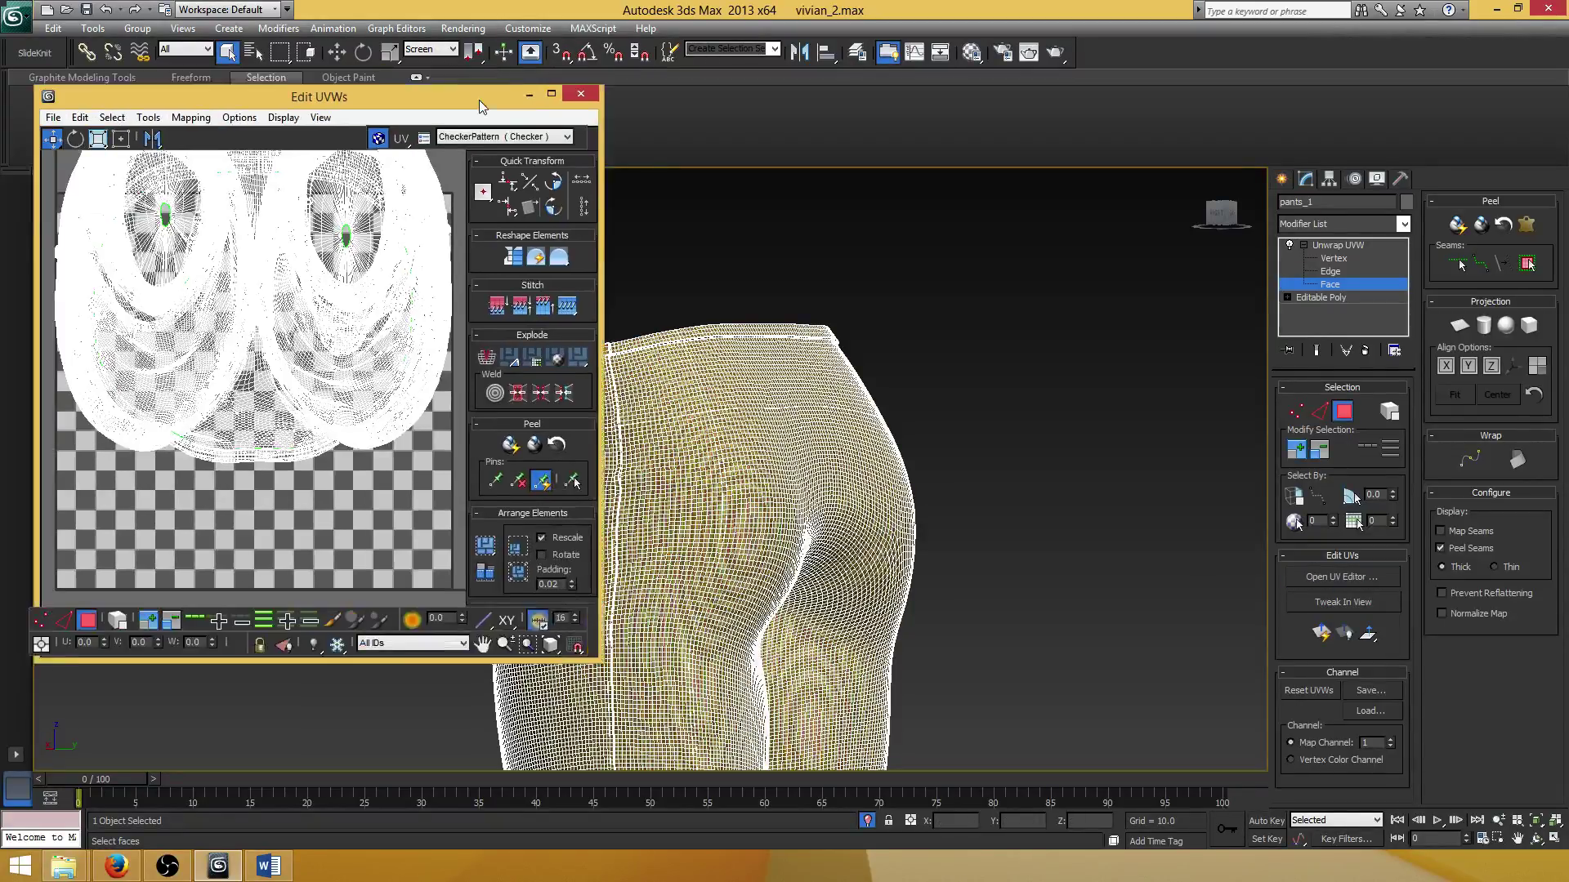
pyautogui.scroll(3, 435, 214)
pyautogui.scroll(-3, 435, 213)
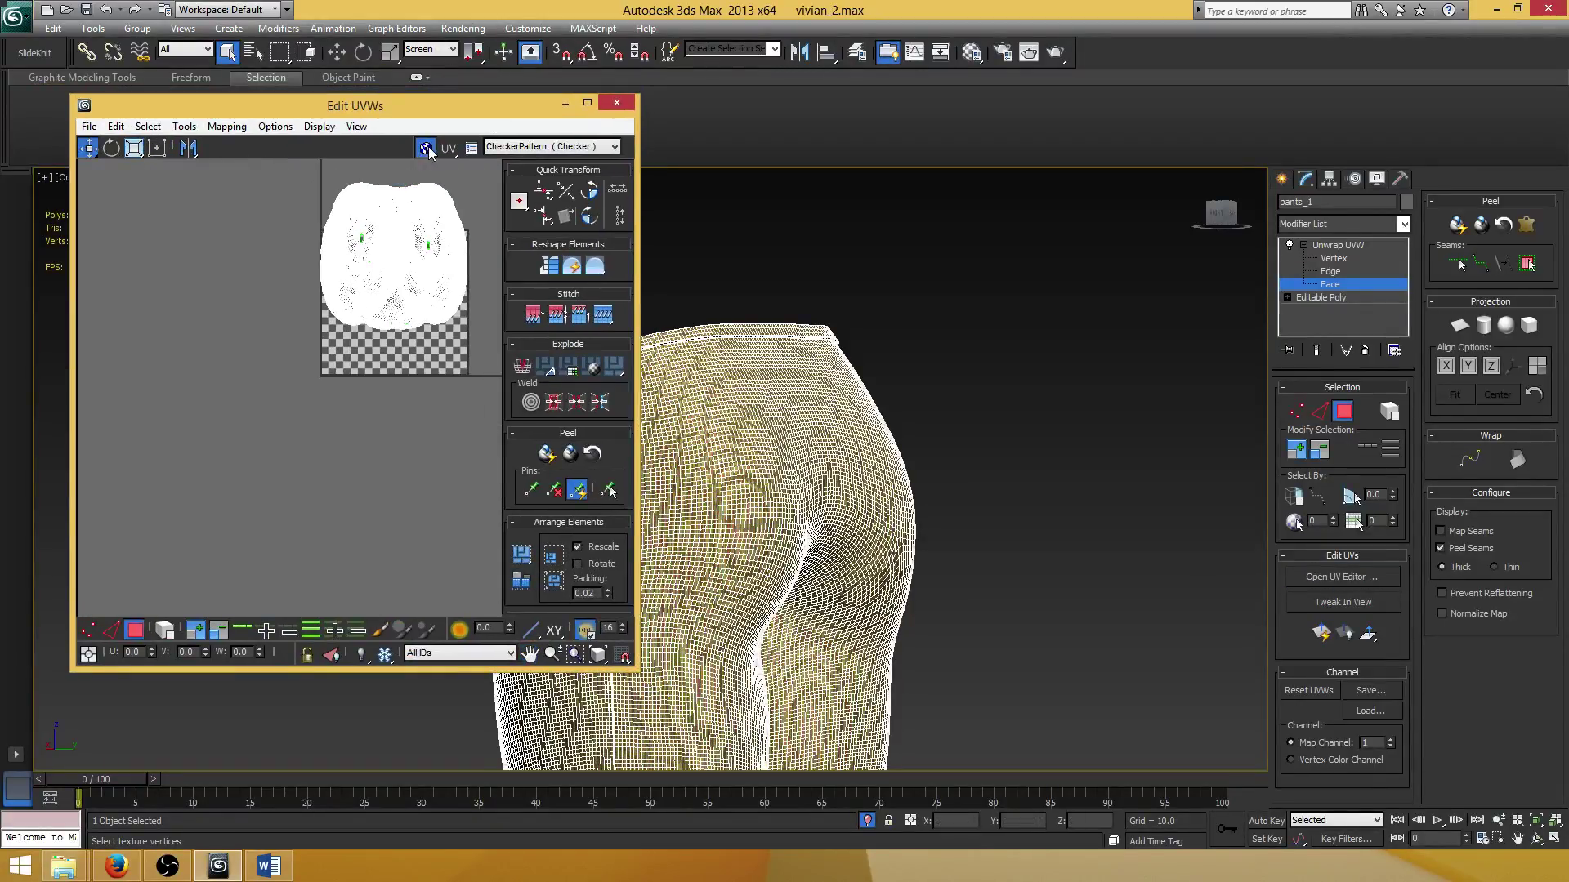
pyautogui.click(426, 147)
pyautogui.moveTo(433, 101)
pyautogui.mouseDown()
pyautogui.moveTo(177, 100)
pyautogui.moveTo(432, 99)
pyautogui.mouseUp()
# Select all faces of the large pants UV shell and scale it down in freeform mode toward its lower-left corner.
pyautogui.moveTo(400, 214); pyautogui.dragTo(179, 416, button='middle')
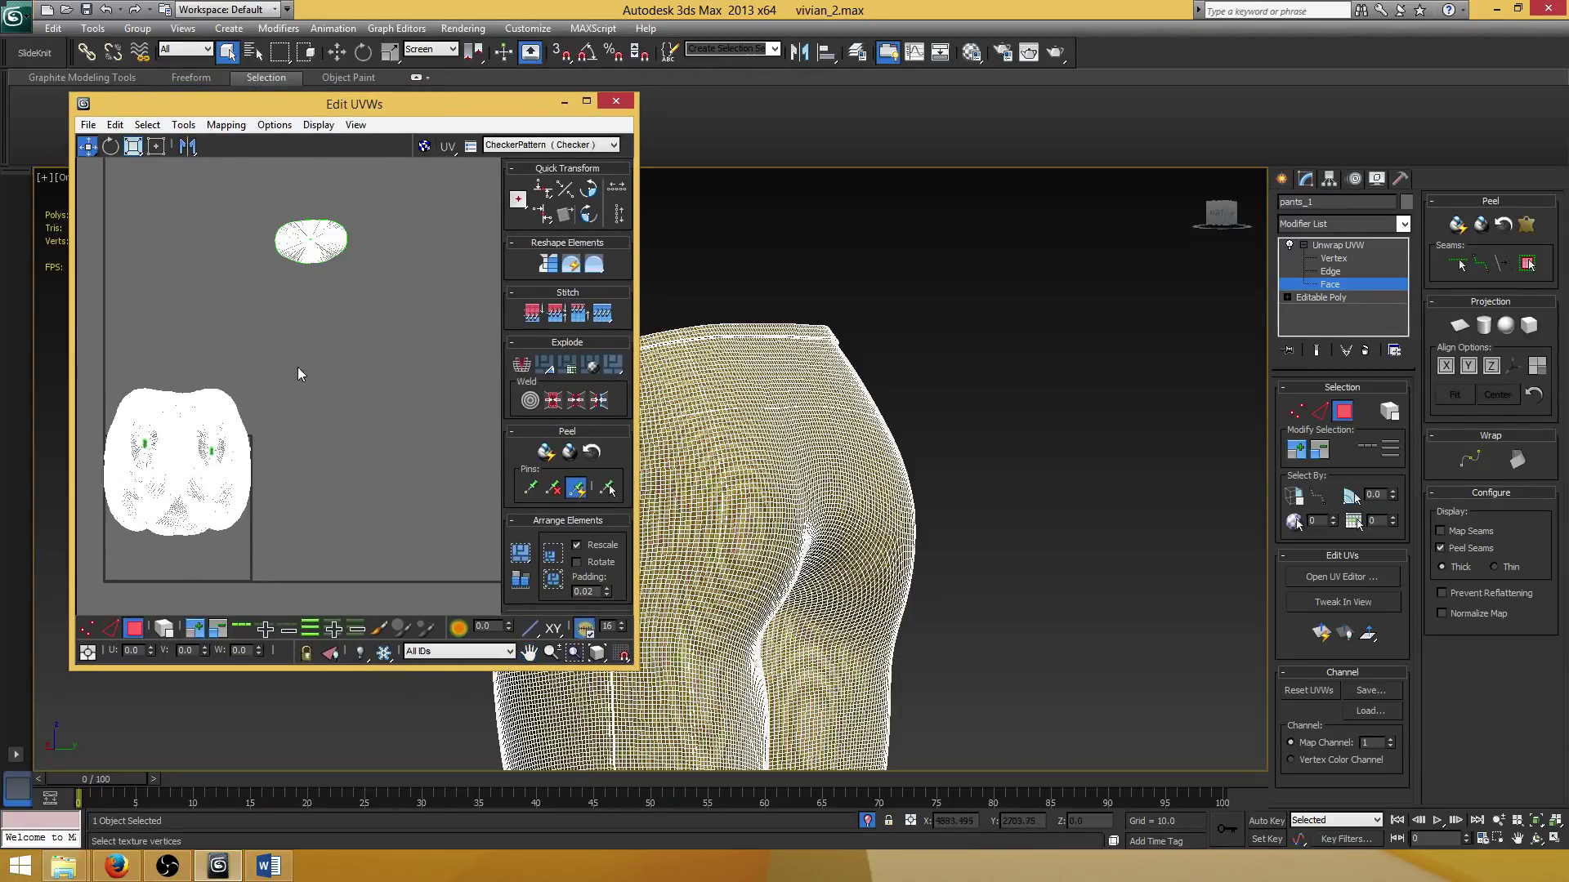
pyautogui.moveTo(318, 352); pyautogui.dragTo(46, 607)
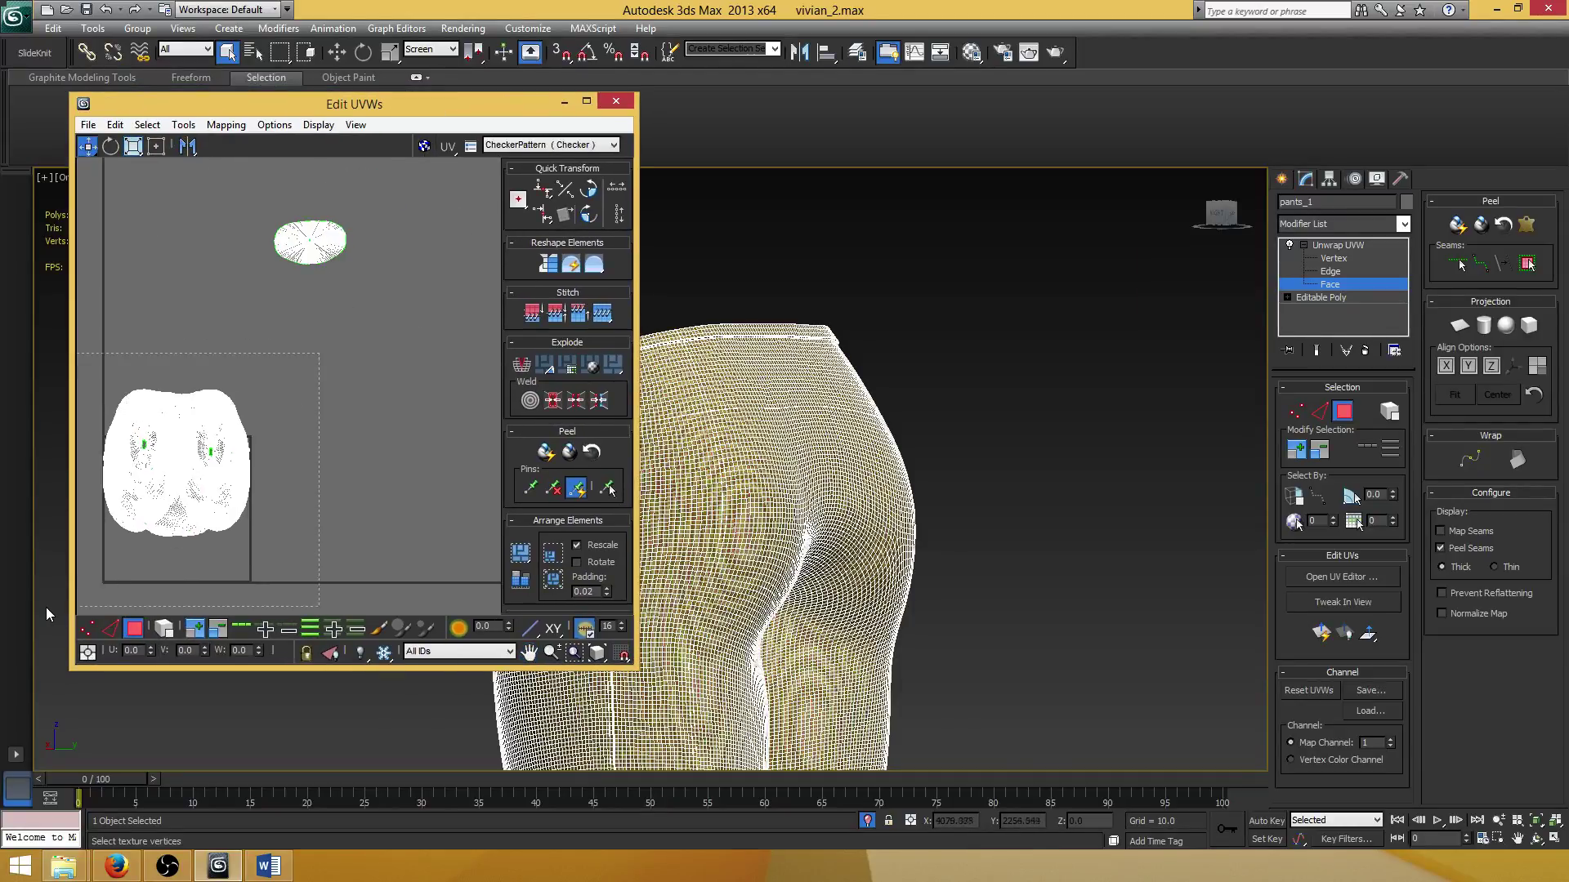
pyautogui.click(159, 145)
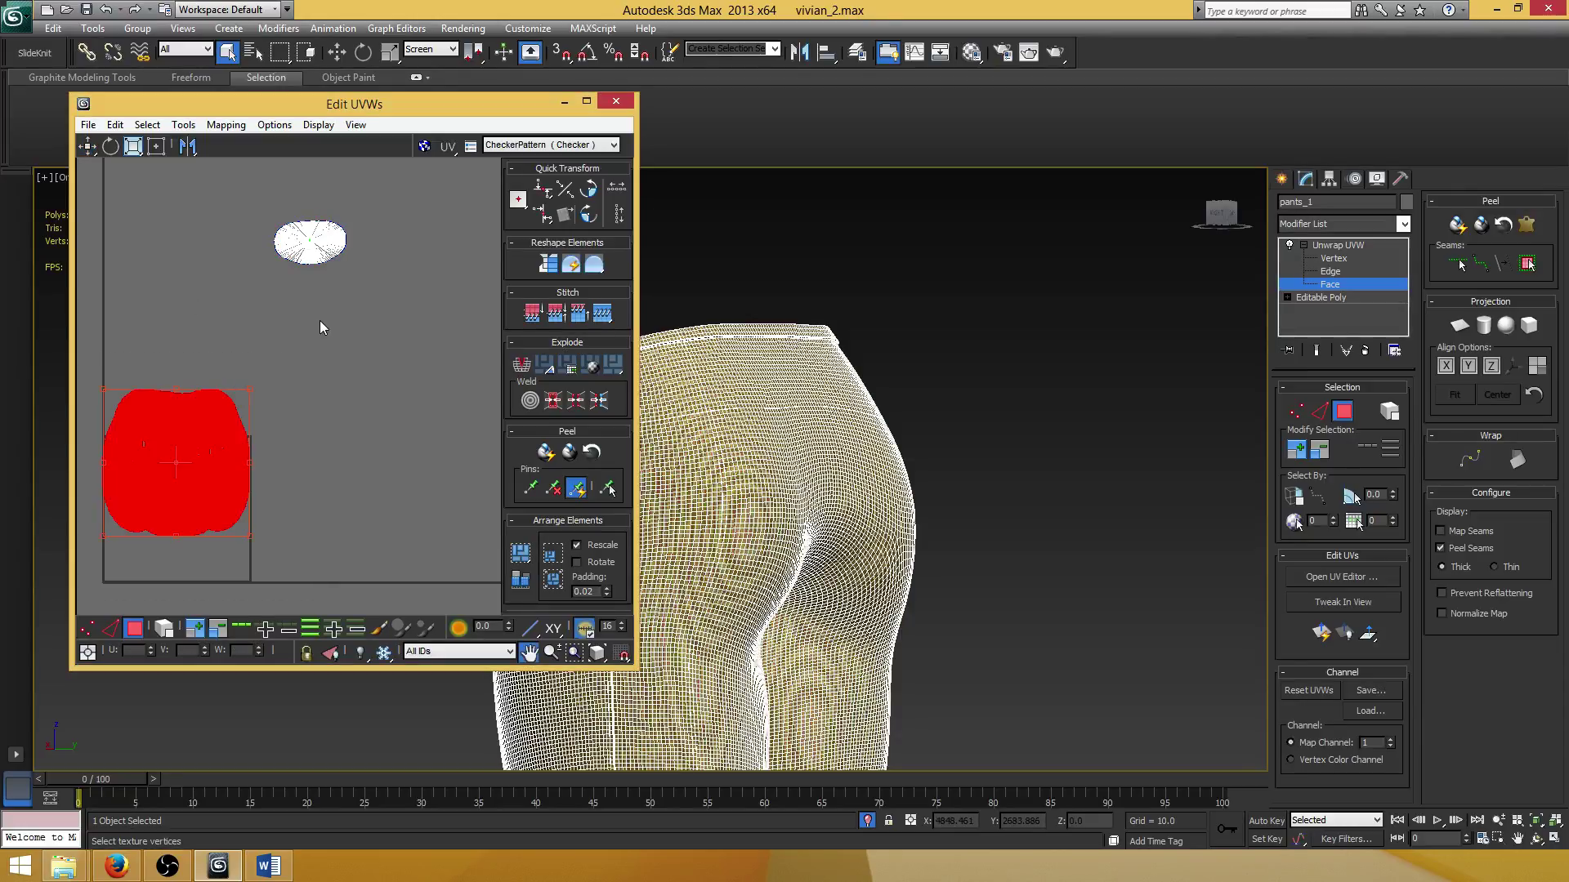
pyautogui.moveTo(177, 415); pyautogui.dragTo(273, 363, button='middle')
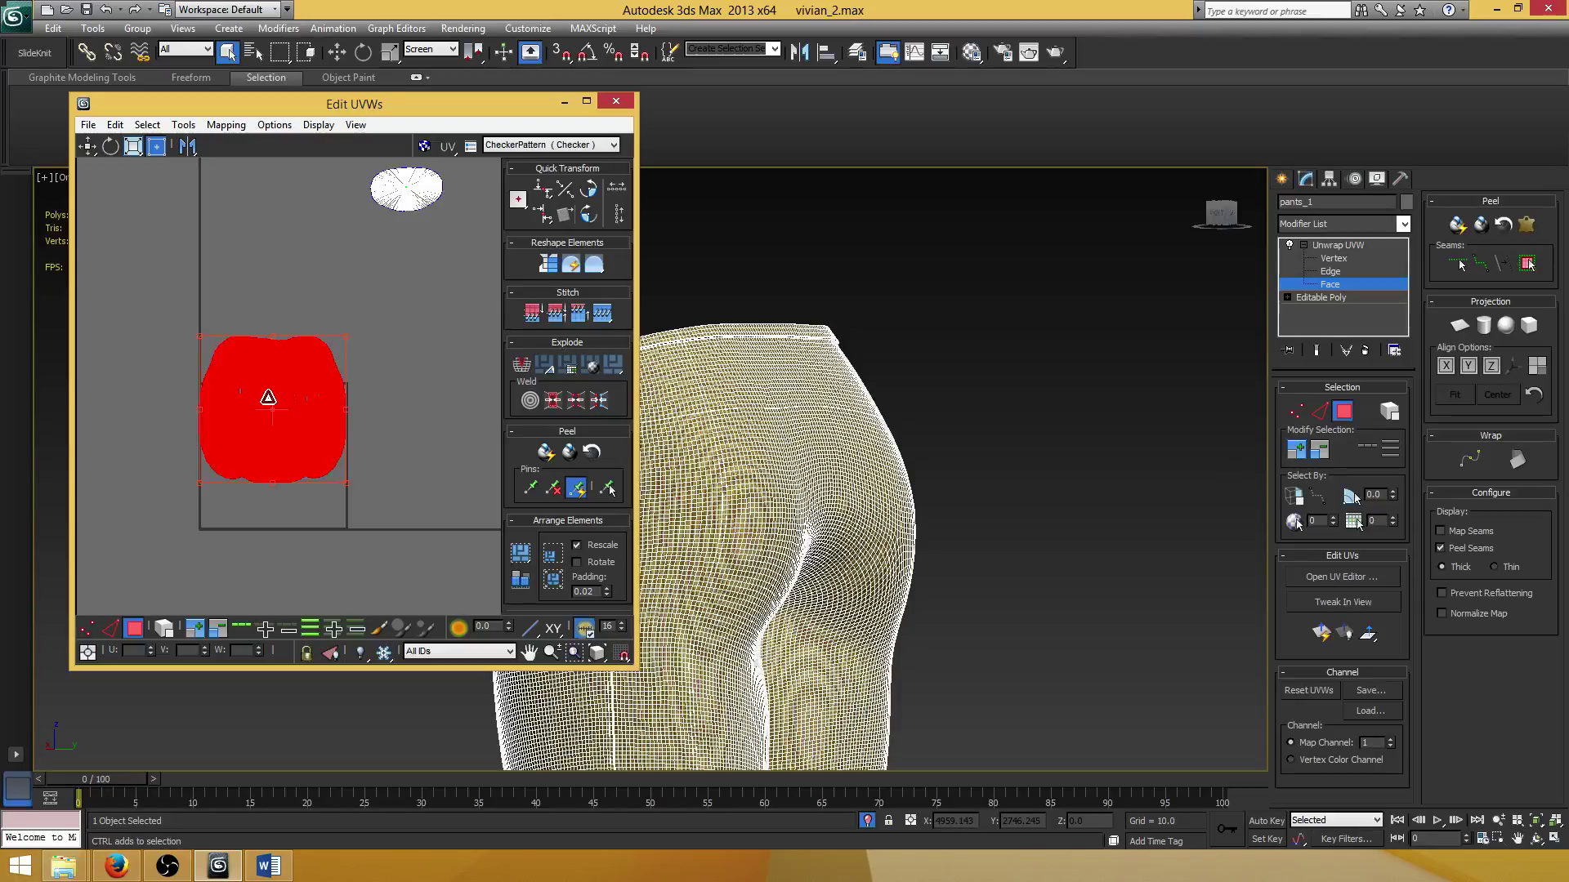
pyautogui.moveTo(268, 397); pyautogui.dragTo(228, 410)
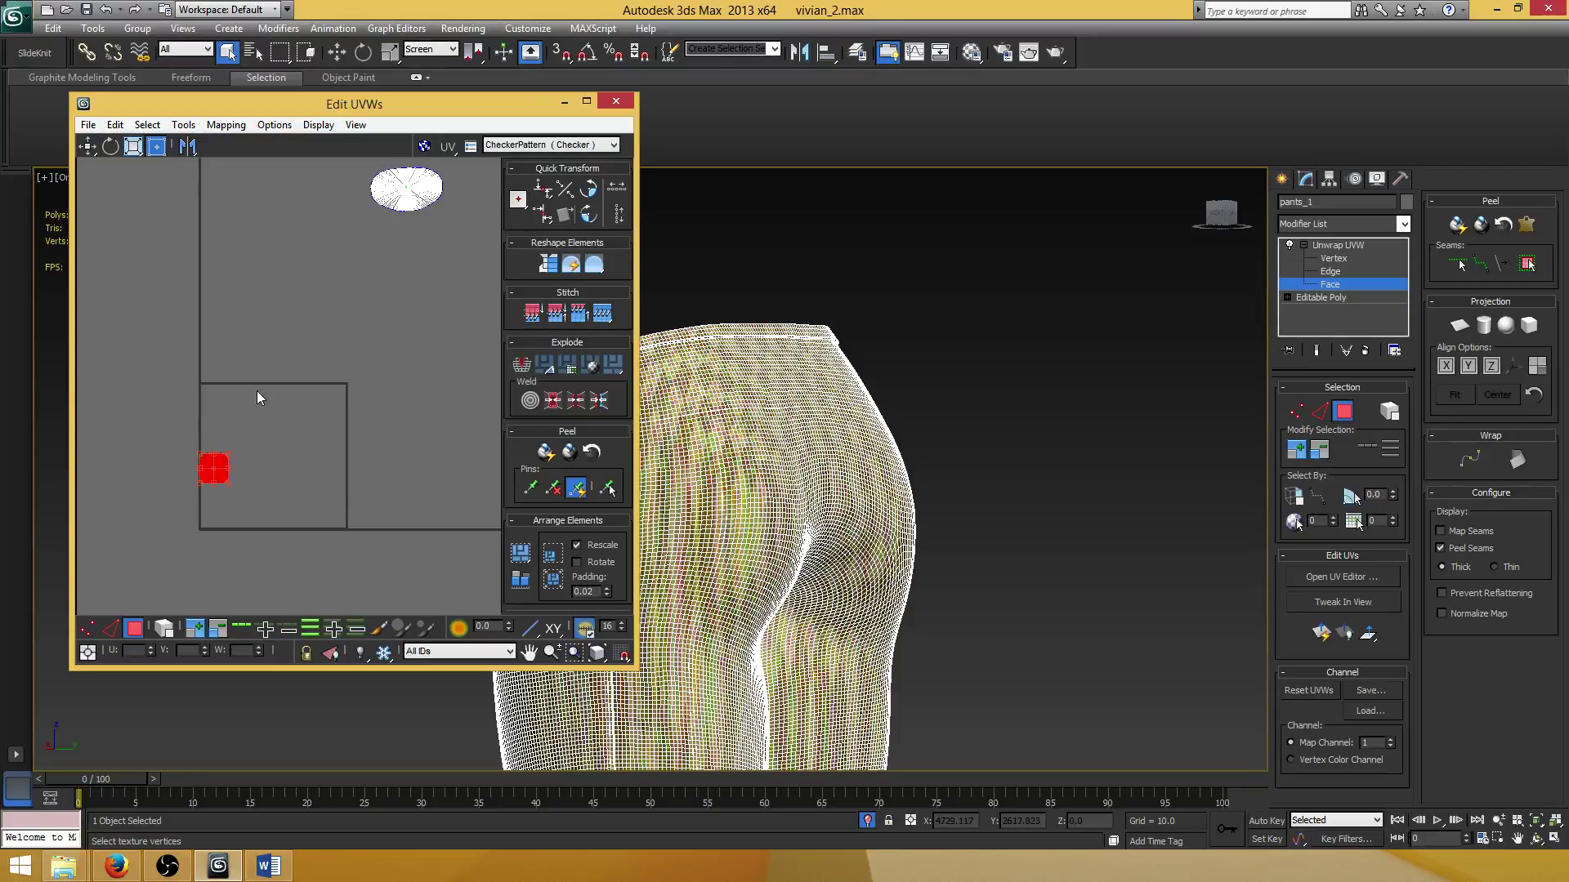
# Fine-tune the size of the selected pants UV shell by scaling it from its upper-right corner.
pyautogui.hotkey('ctrl', 'p')
pyautogui.scroll(5, 262, 370)
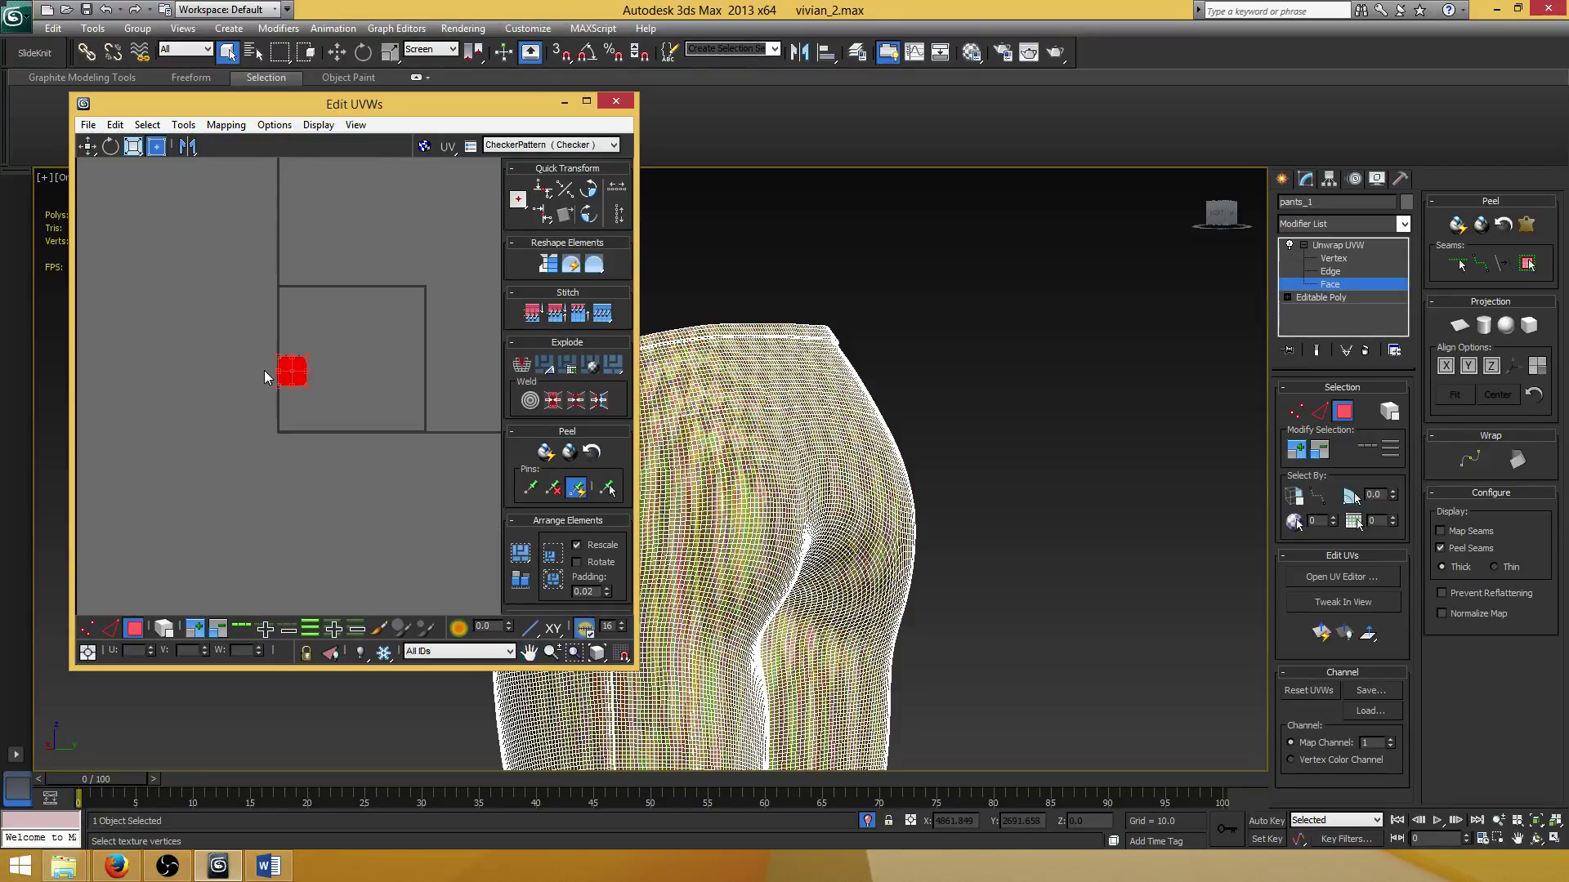
pyautogui.scroll(2, 331, 359)
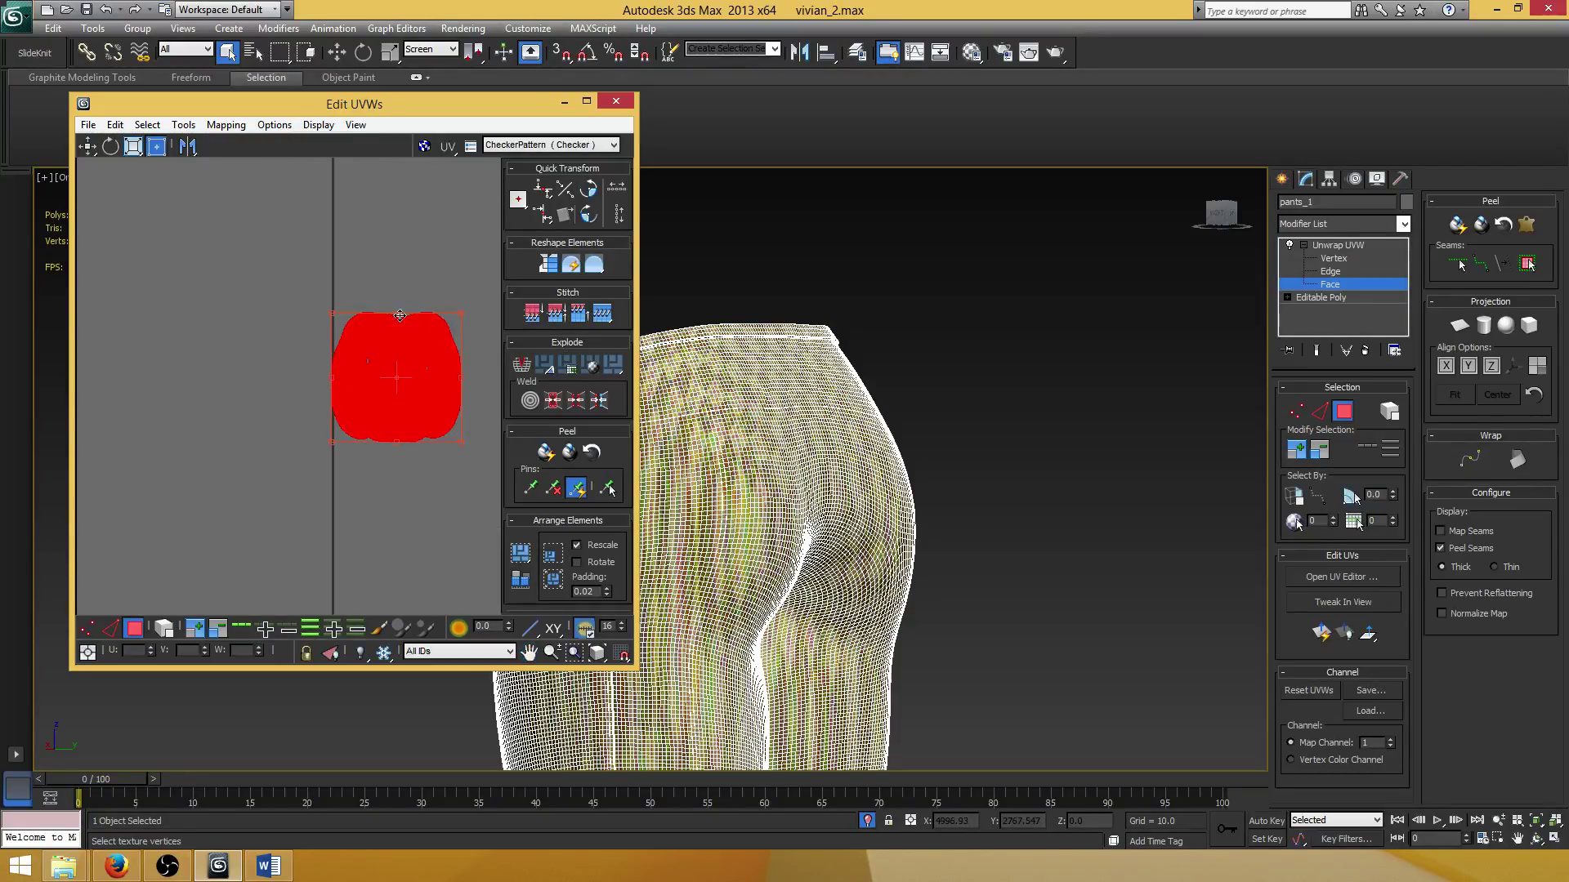
pyautogui.moveTo(462, 315); pyautogui.dragTo(473, 301)
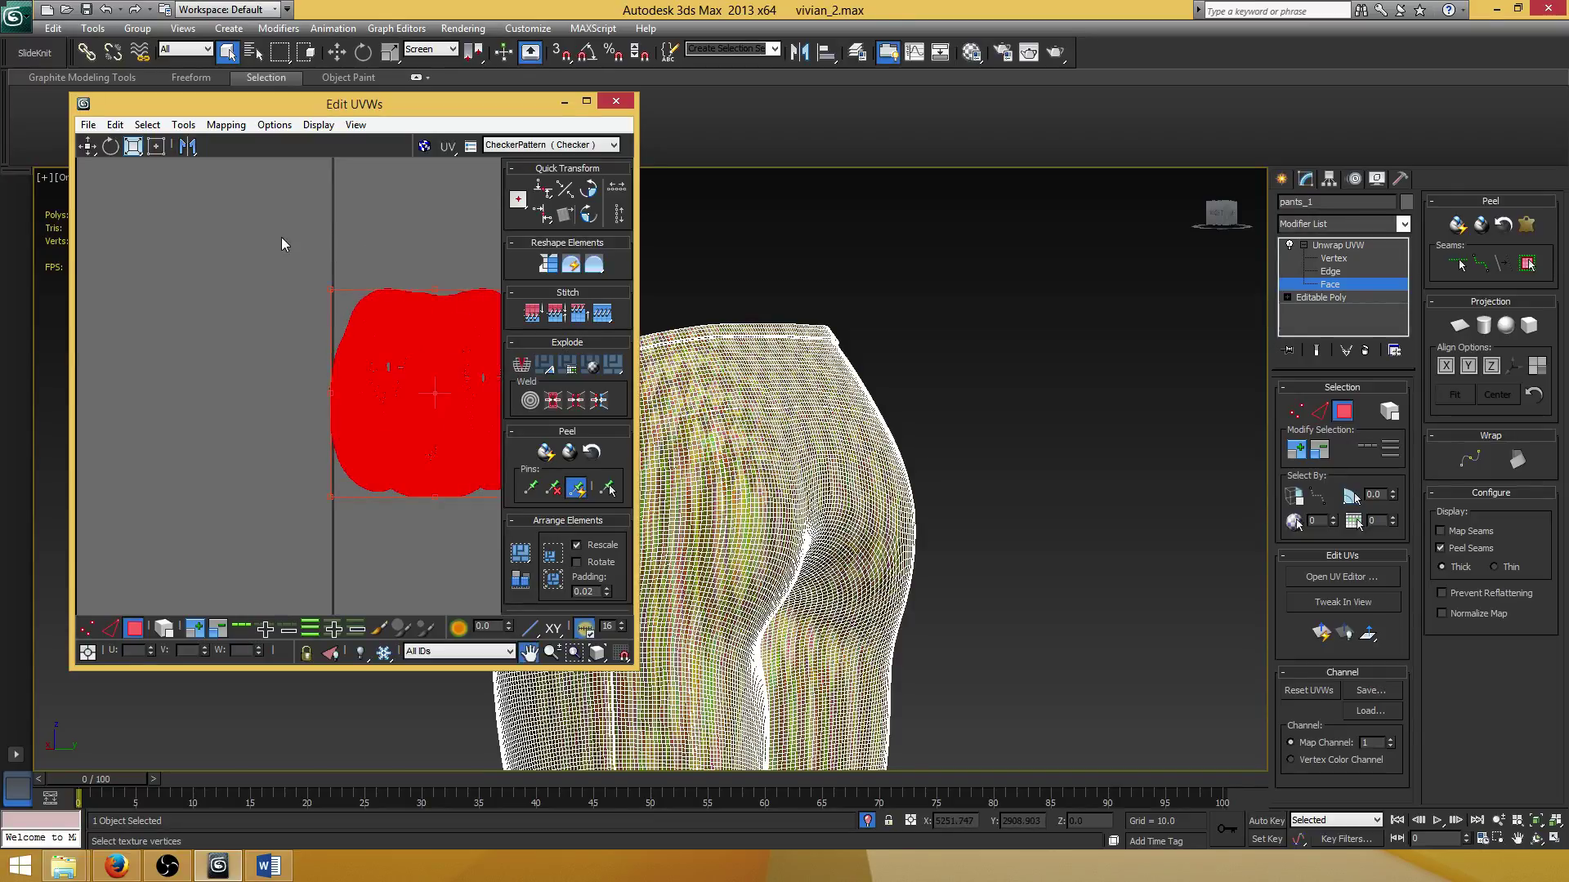
pyautogui.moveTo(249, 235); pyautogui.dragTo(204, 247, button='middle')
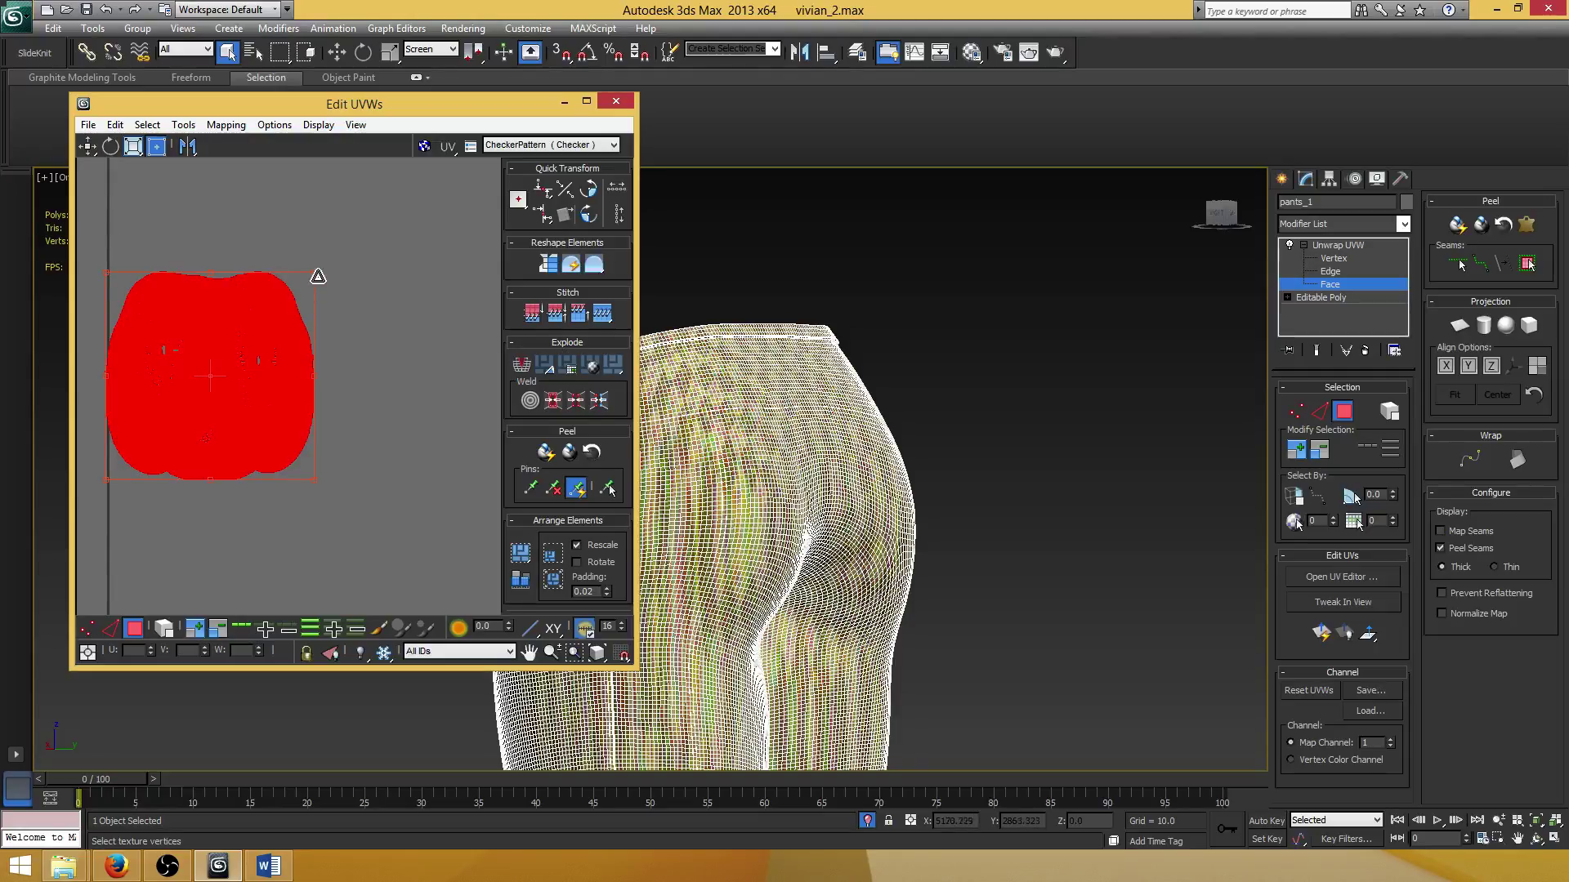